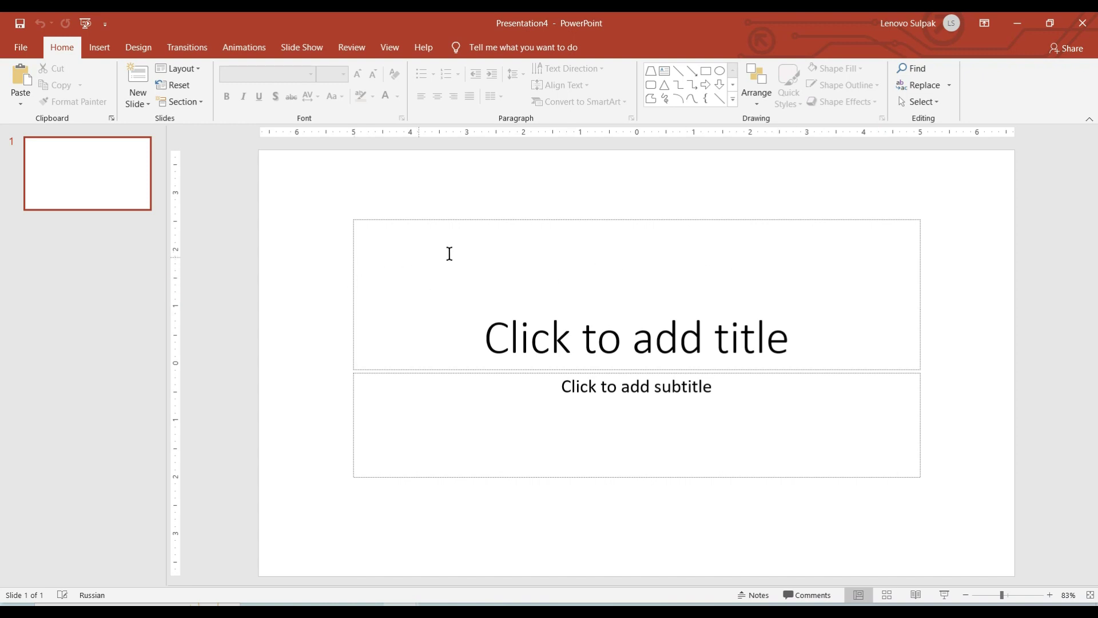
Apply the Blank layout to the slide
left_click(154, 107)
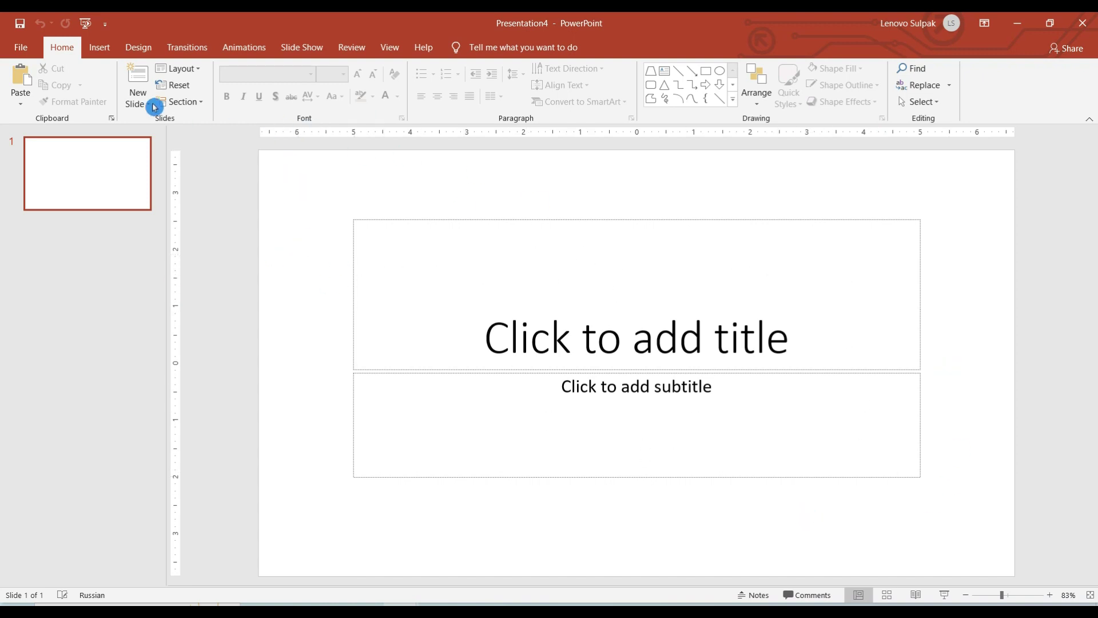
left_click(204, 75)
left_click(201, 265)
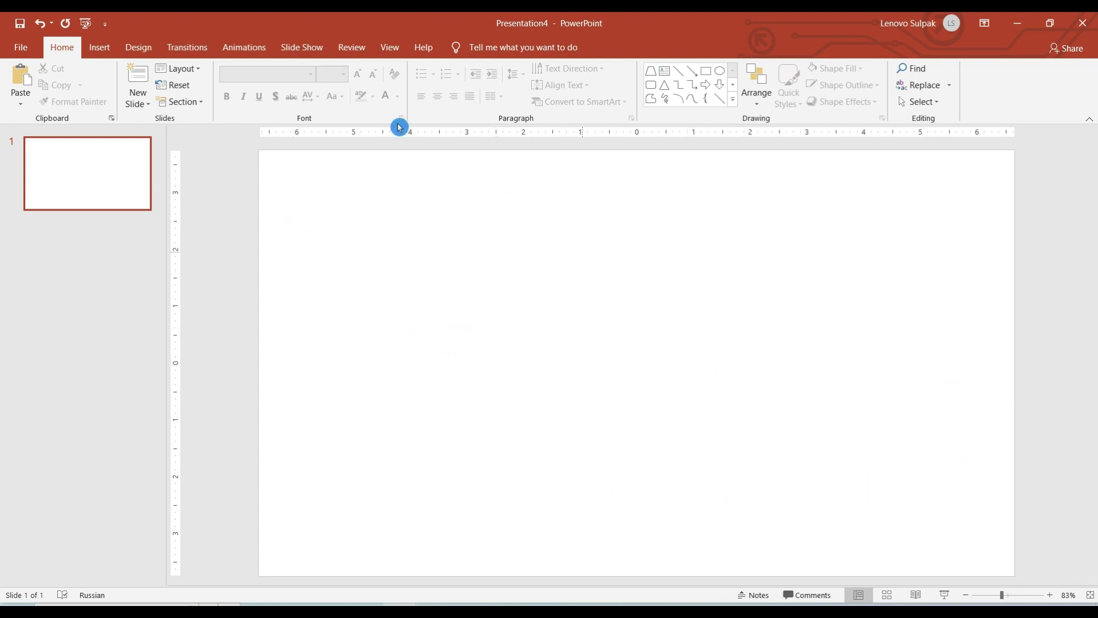
Fill the slide background with solid dark grey and close the Format Background pane
left_click(140, 51)
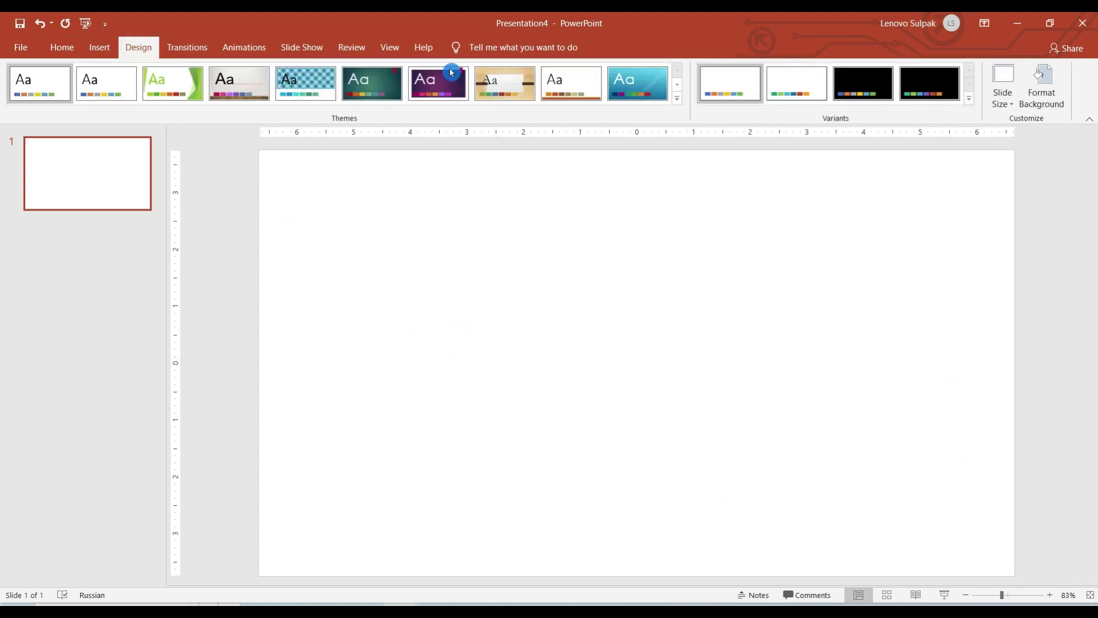
left_click(1043, 96)
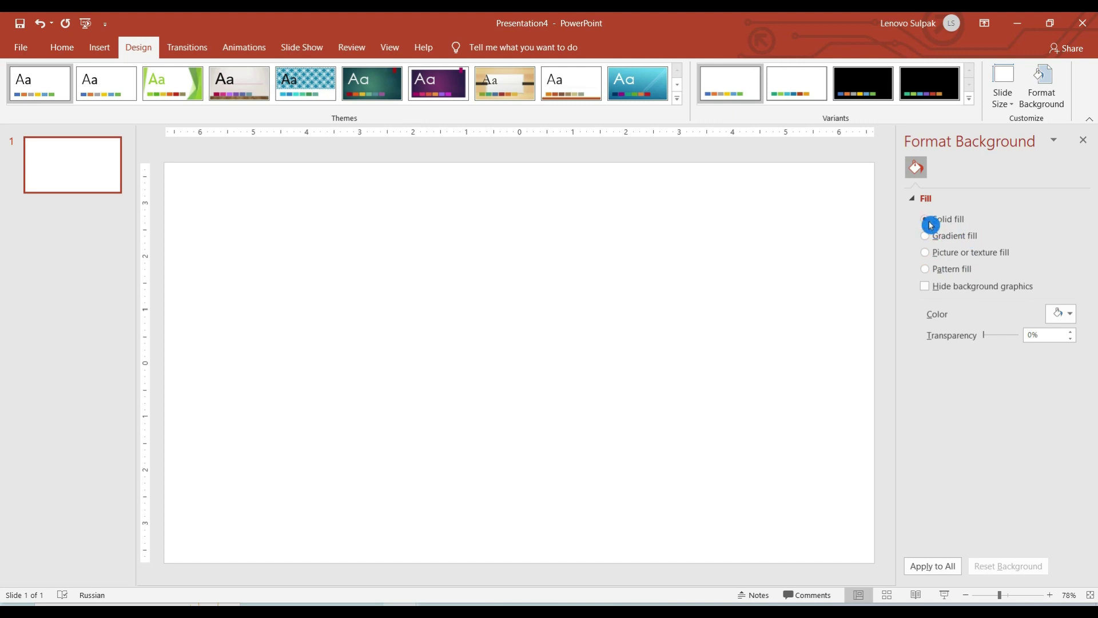
left_click(1070, 316)
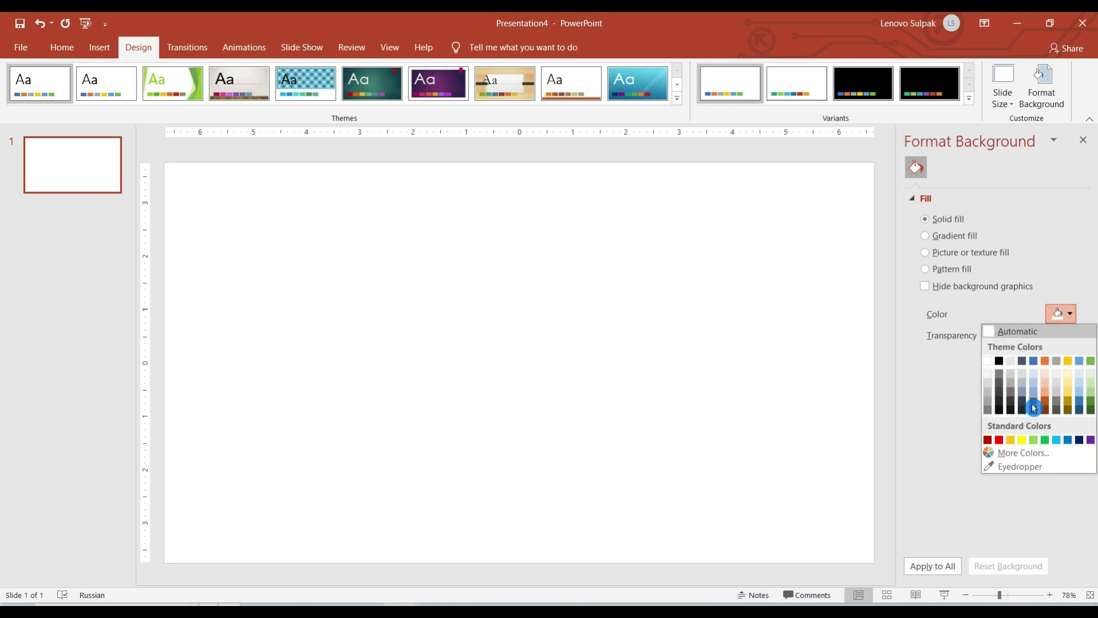
left_click(991, 405)
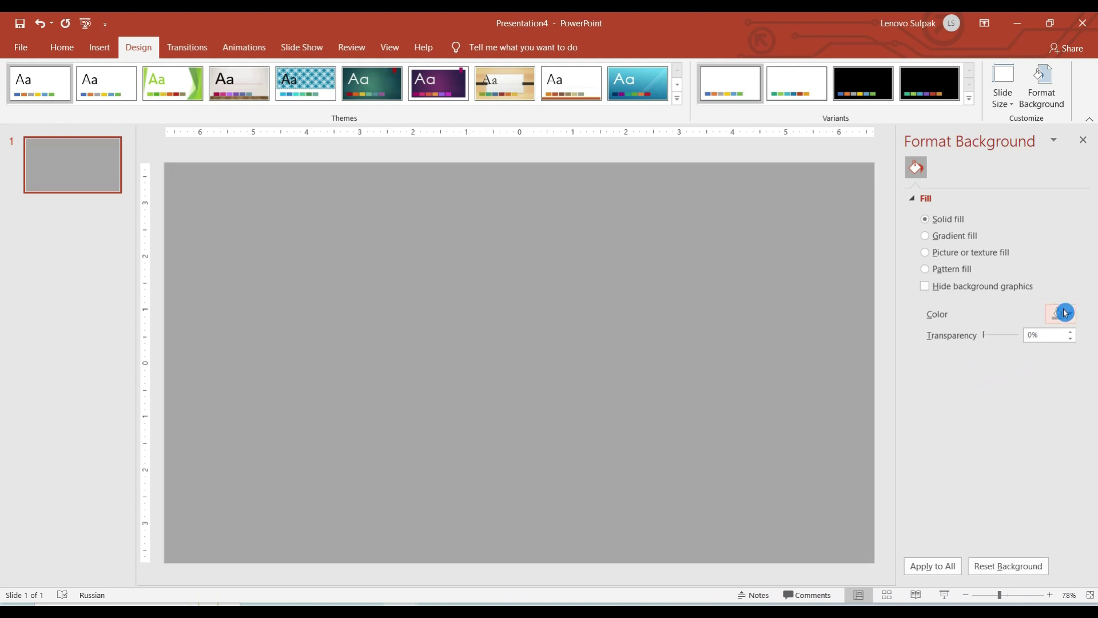
left_click(1067, 316)
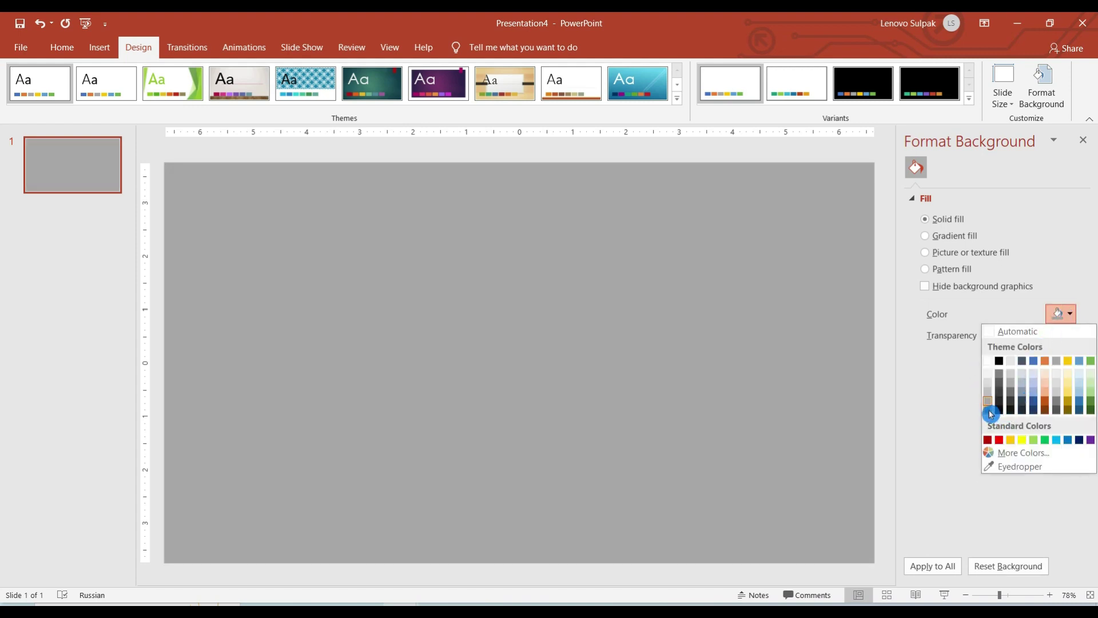
left_click(991, 413)
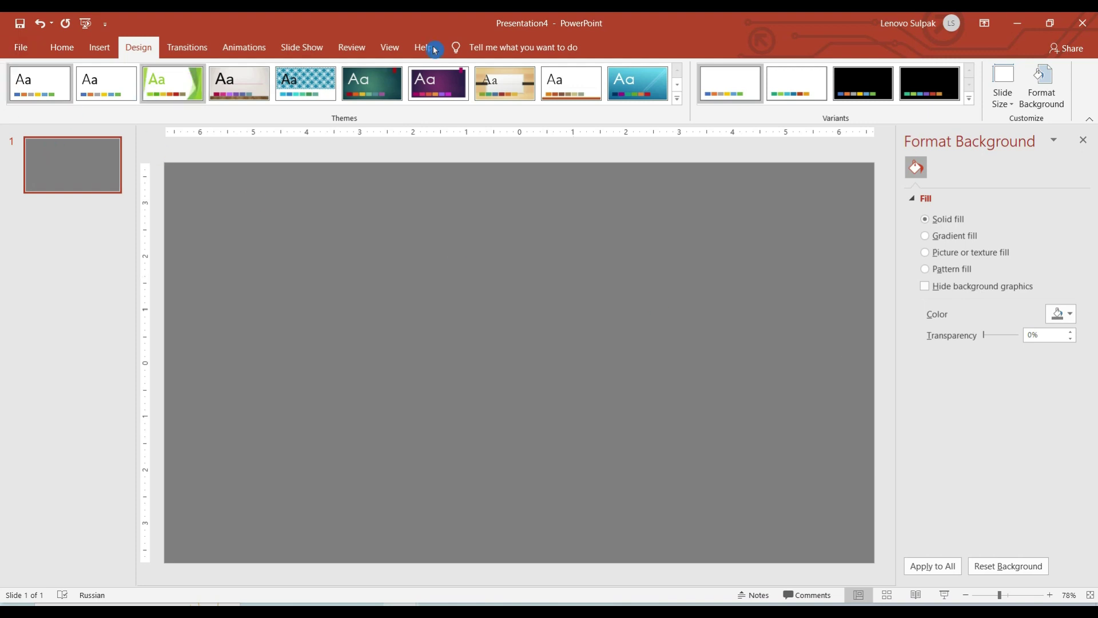
left_click(1083, 139)
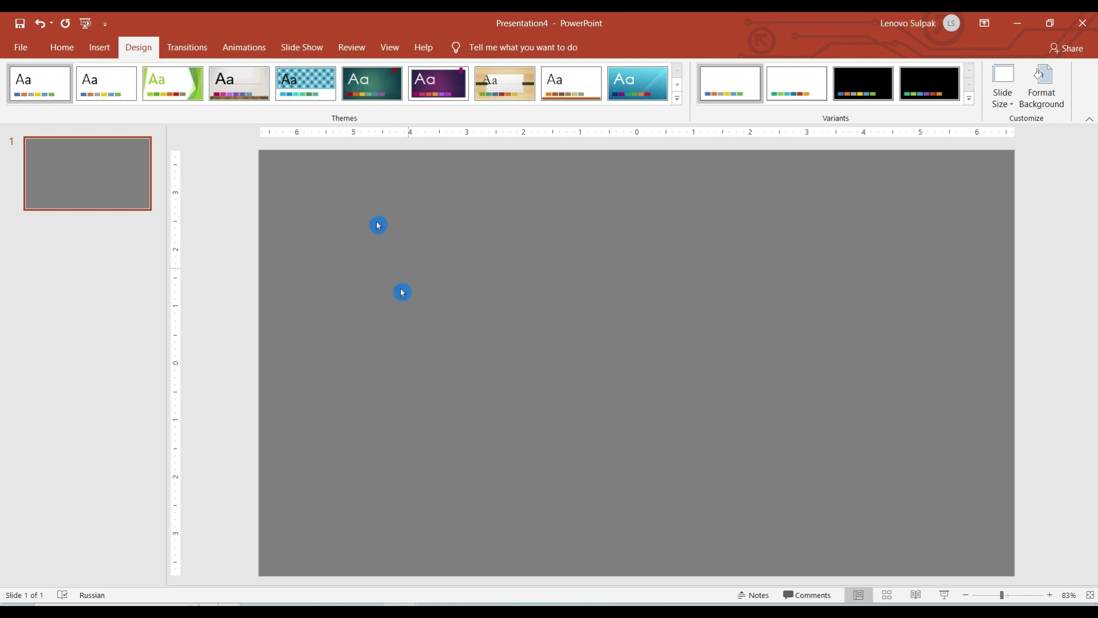
Draw a trapezoid lampshade at the upper left, reshape it, and fill it pale cream
left_click(99, 46)
left_click(227, 110)
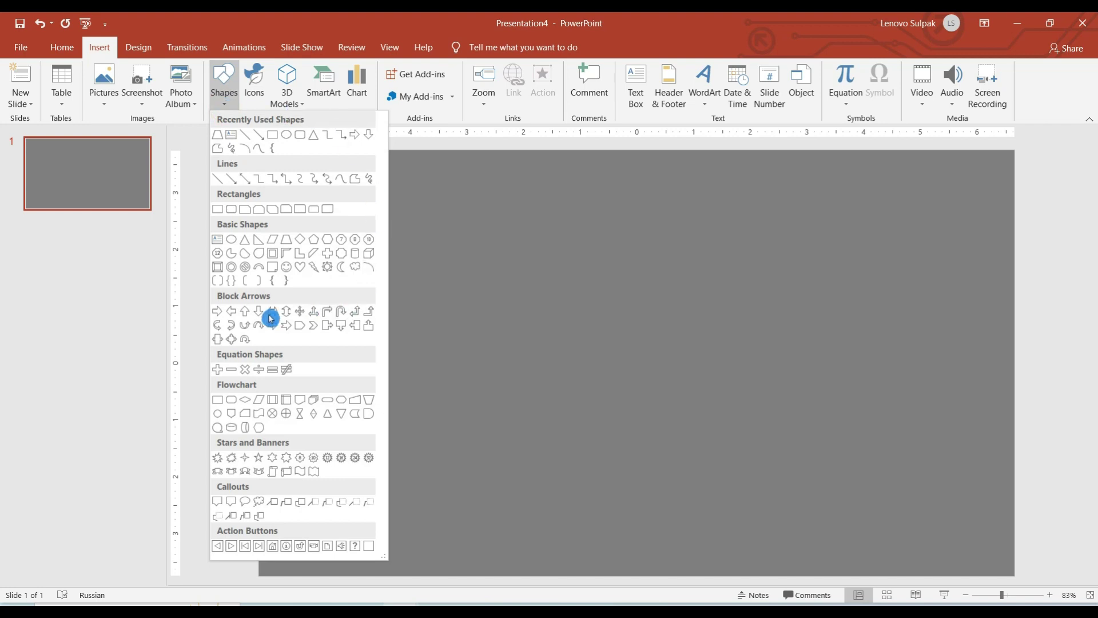
left_click(290, 240)
left_click_drag(376, 206, 486, 295)
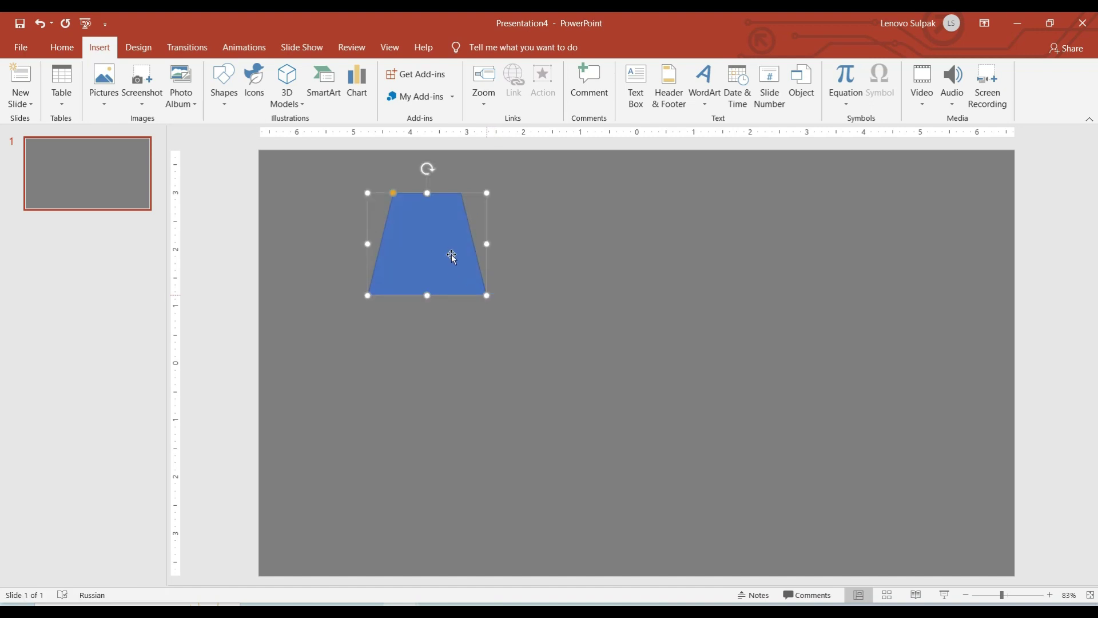
left_click_drag(449, 253, 389, 253)
left_click_drag(365, 297, 366, 274)
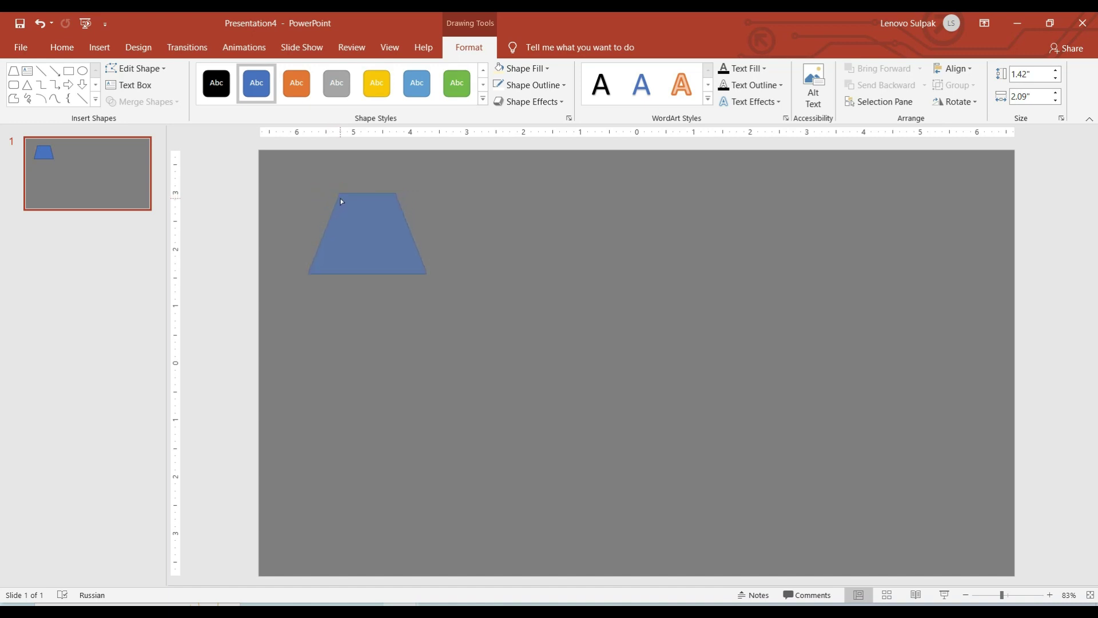
mouse_move(331, 198)
left_mouse_down()
mouse_move(341, 198)
mouse_move(361, 247)
left_mouse_up()
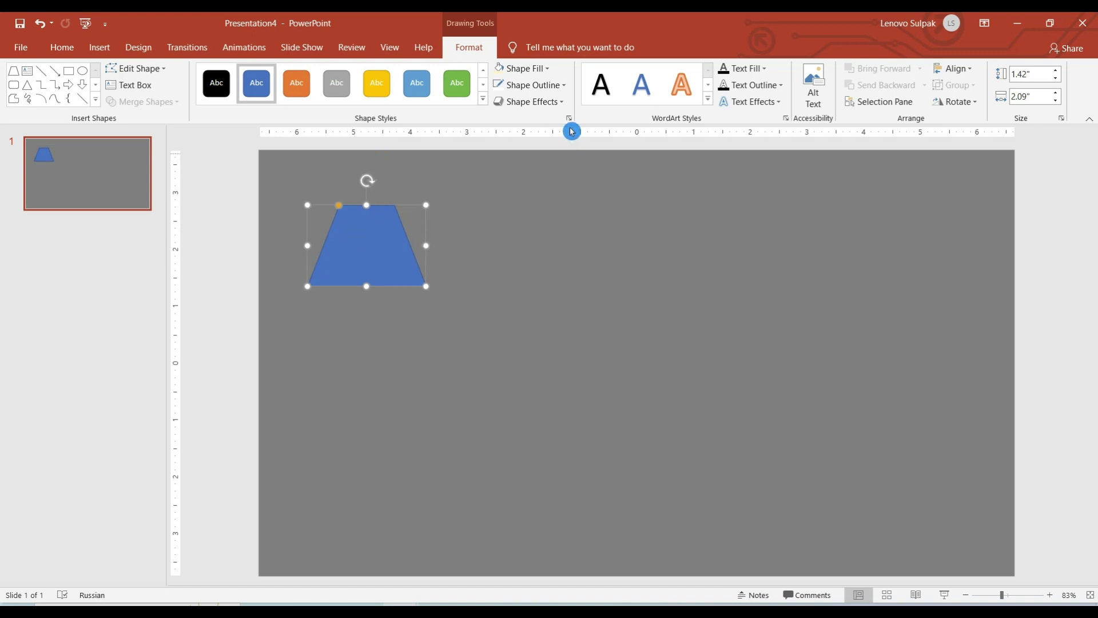
left_click(543, 72)
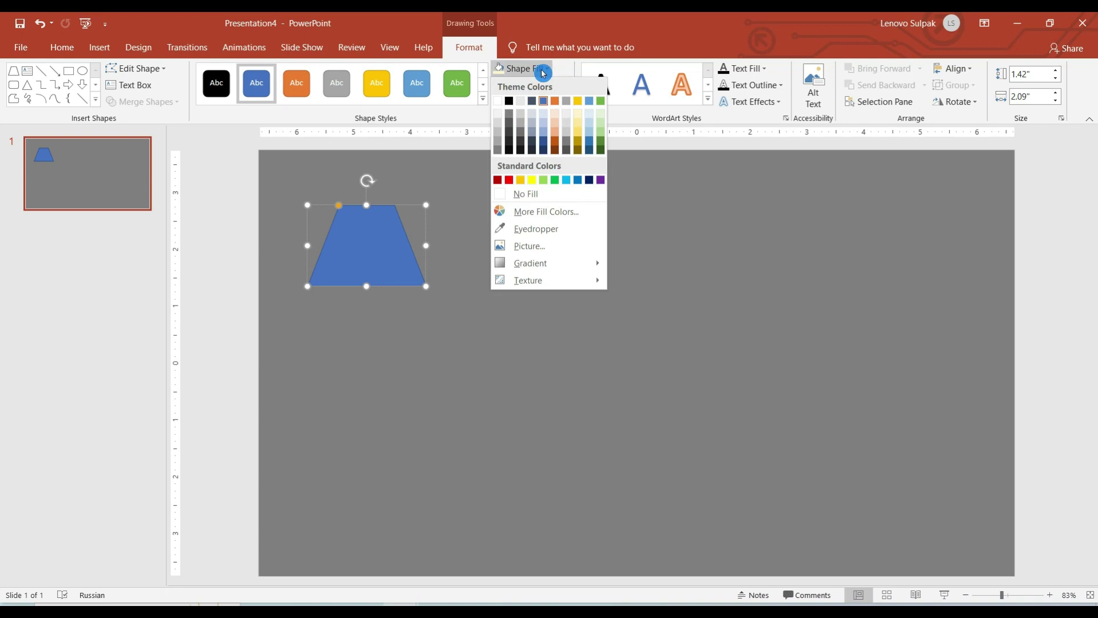
left_click(579, 118)
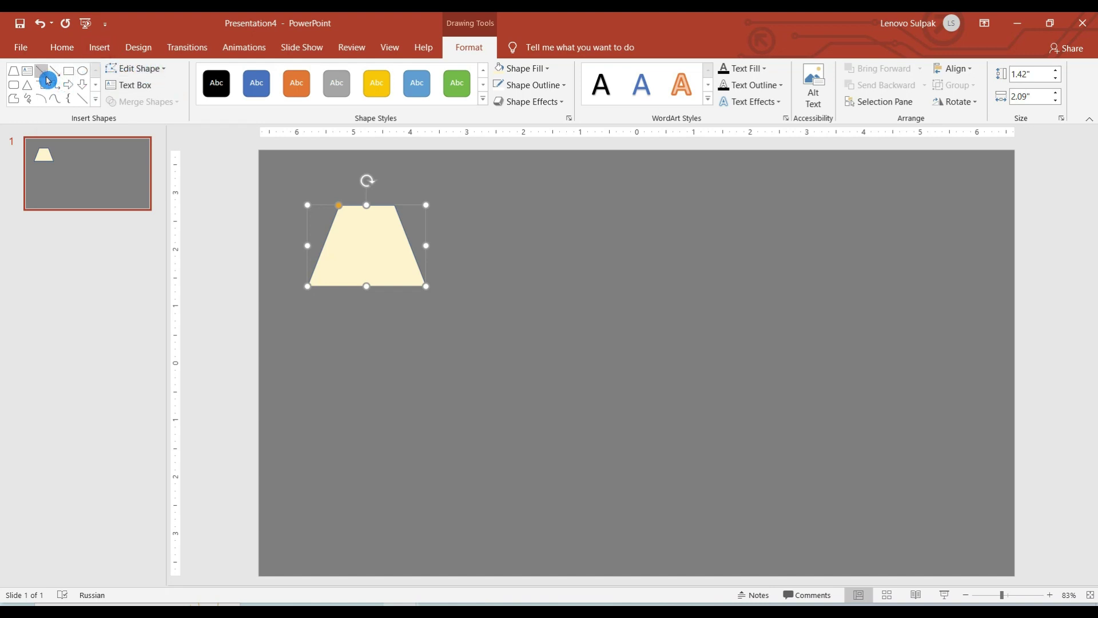
Draw a vertical cord above the lampshade, 4½ pt thick and black
left_click(45, 77)
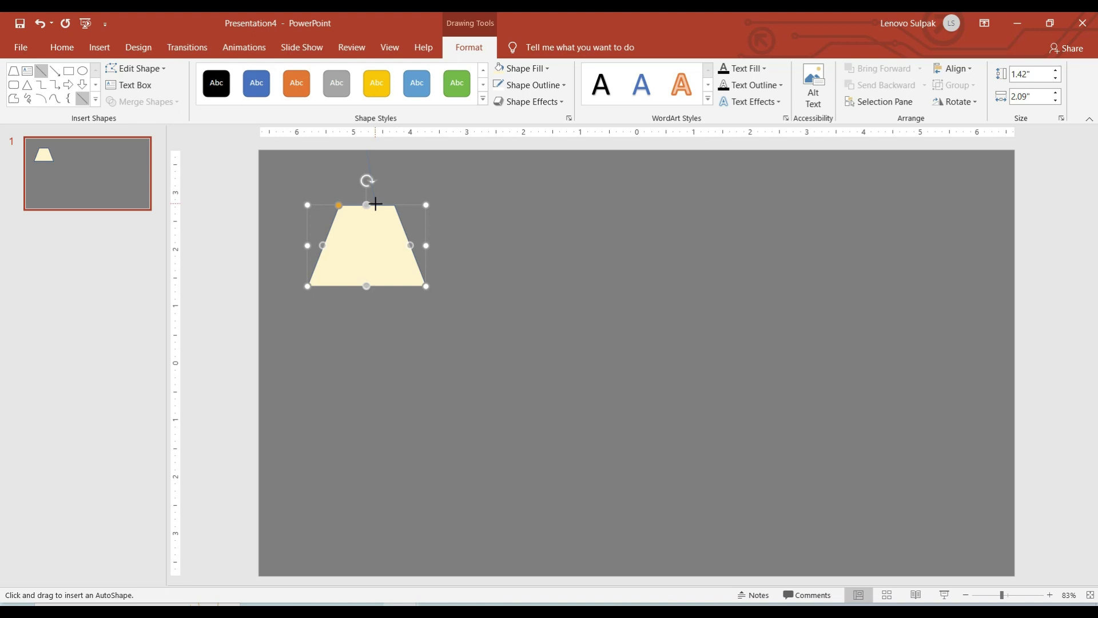
left_click_drag(372, 203, 367, 151)
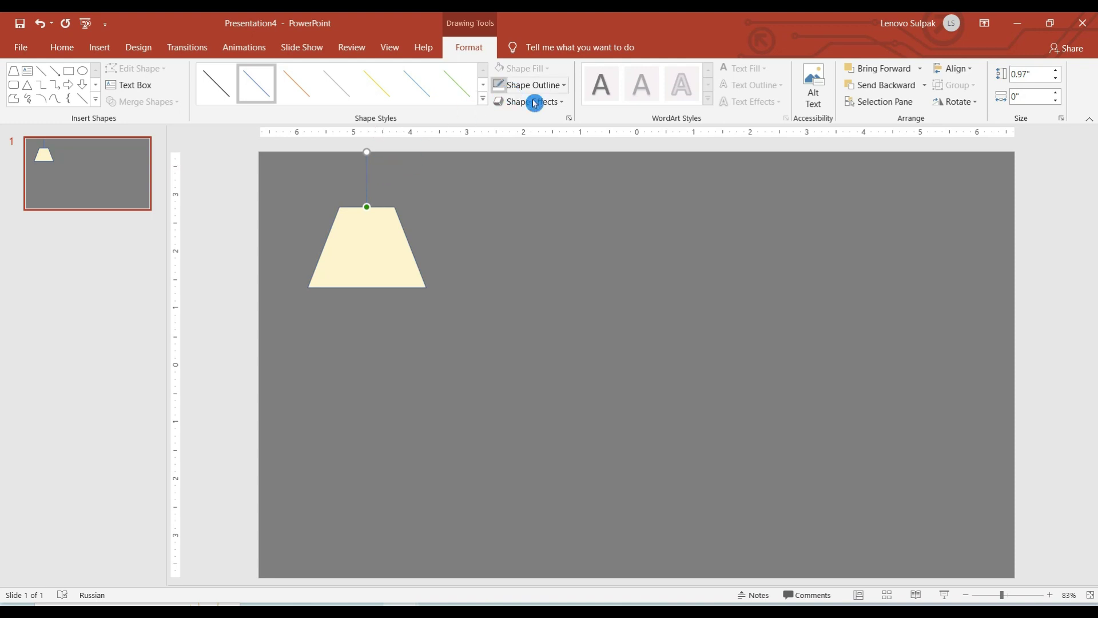
left_click(559, 91)
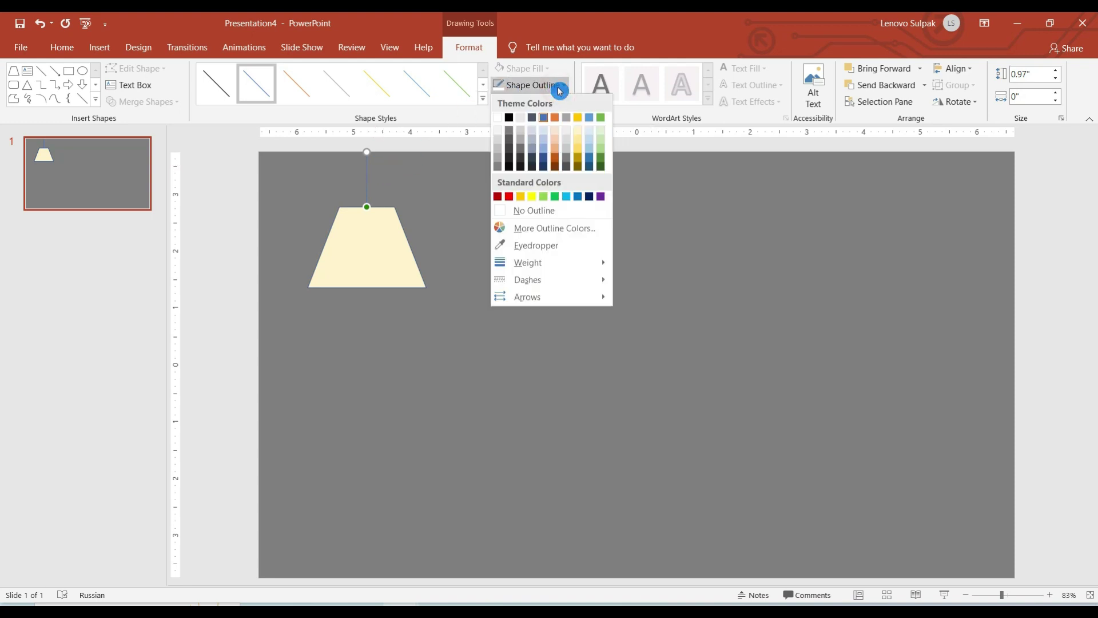
mouse_move(527, 263)
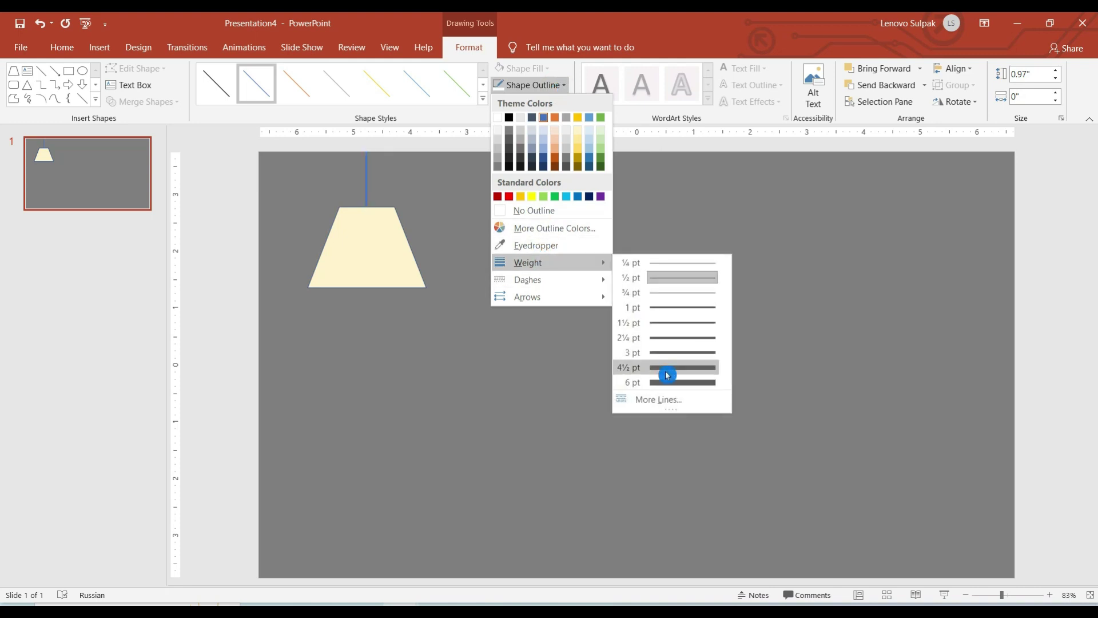
left_click(667, 368)
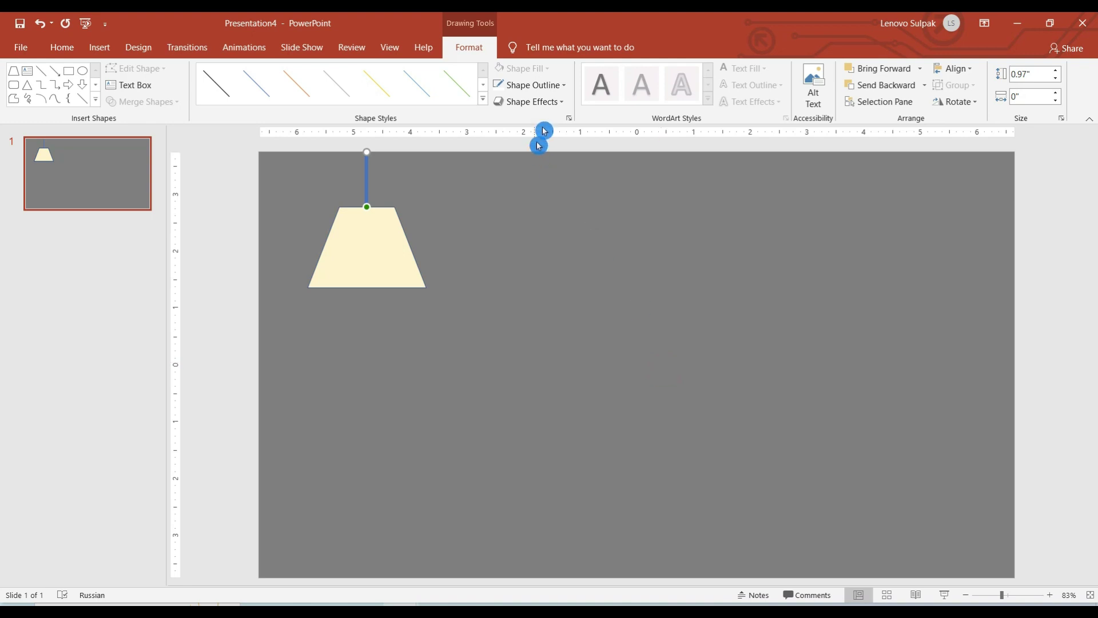
left_click(555, 93)
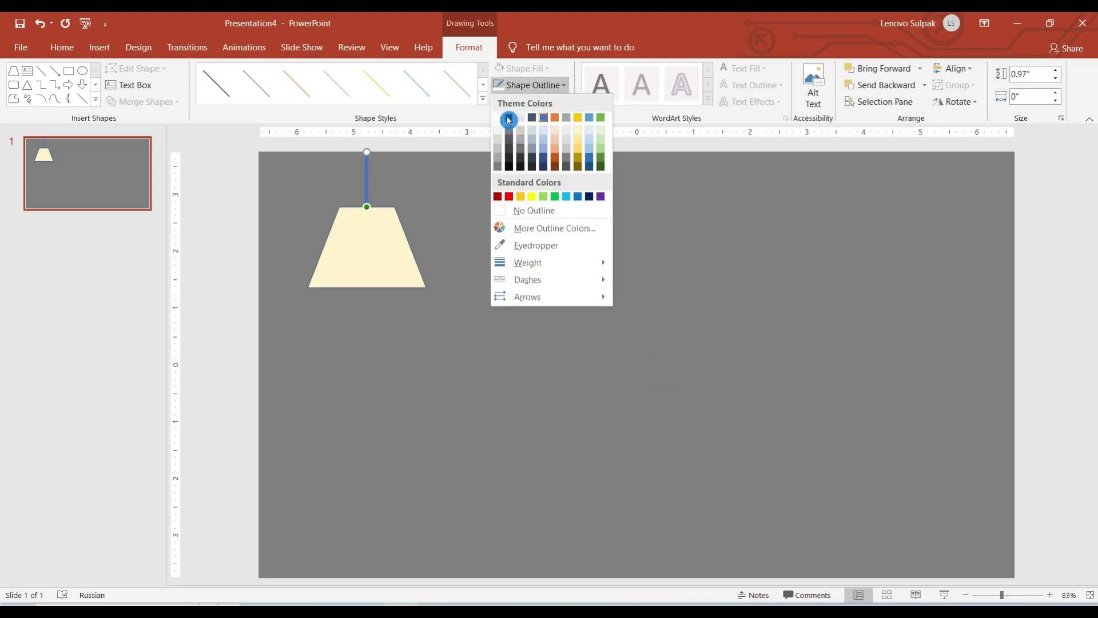
left_click(509, 121)
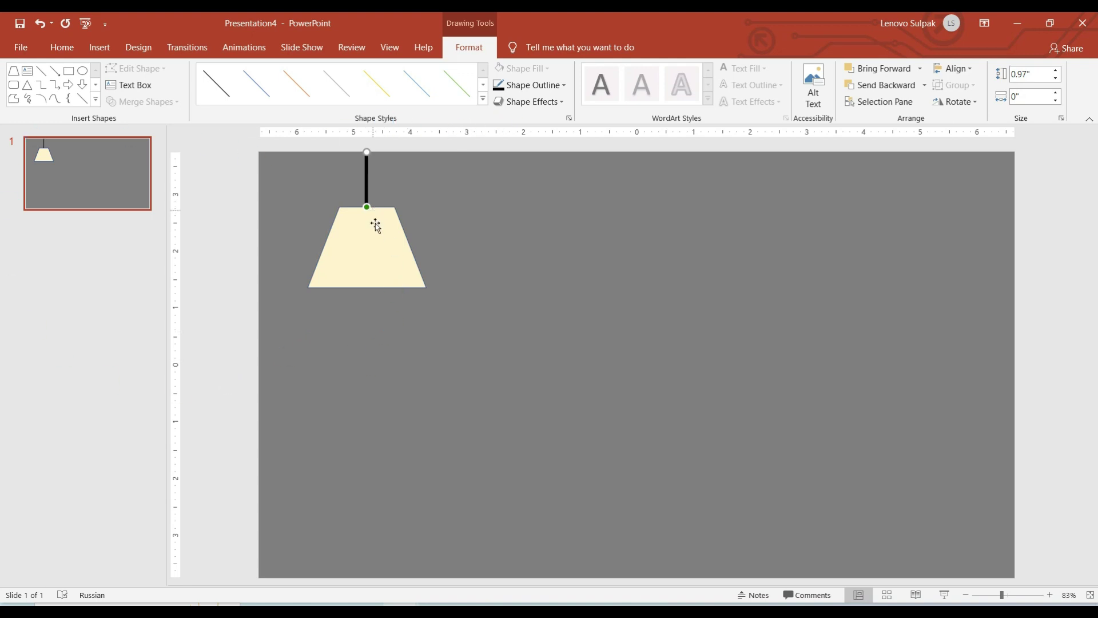
Group the cord and lampshade into one lamp and raise it to the slide's top edge
left_click(370, 258, "shift")
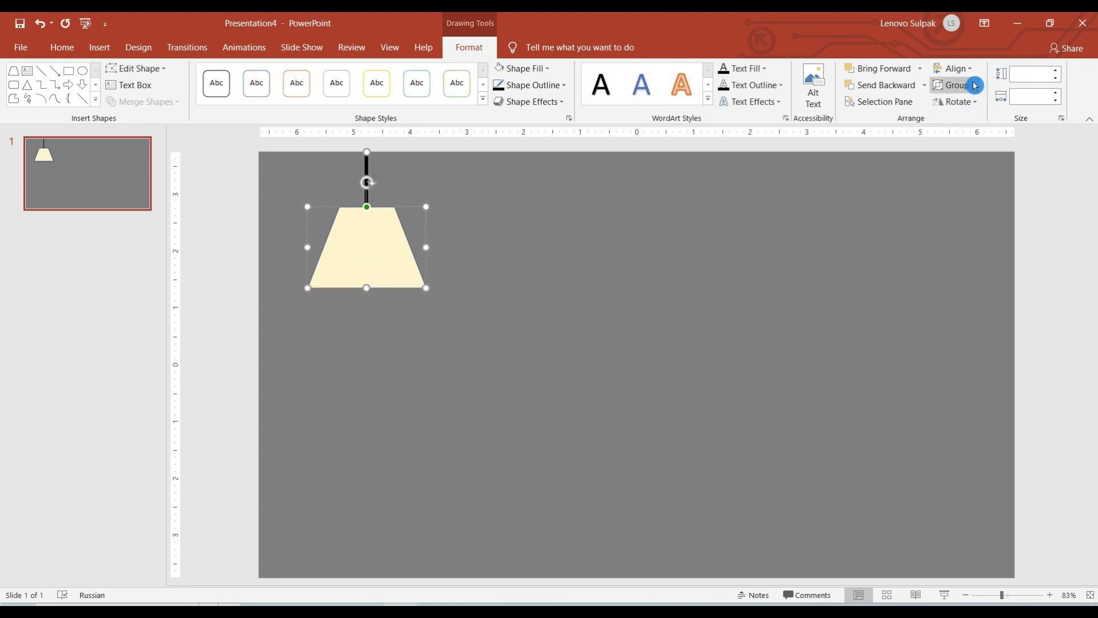
left_click(954, 85)
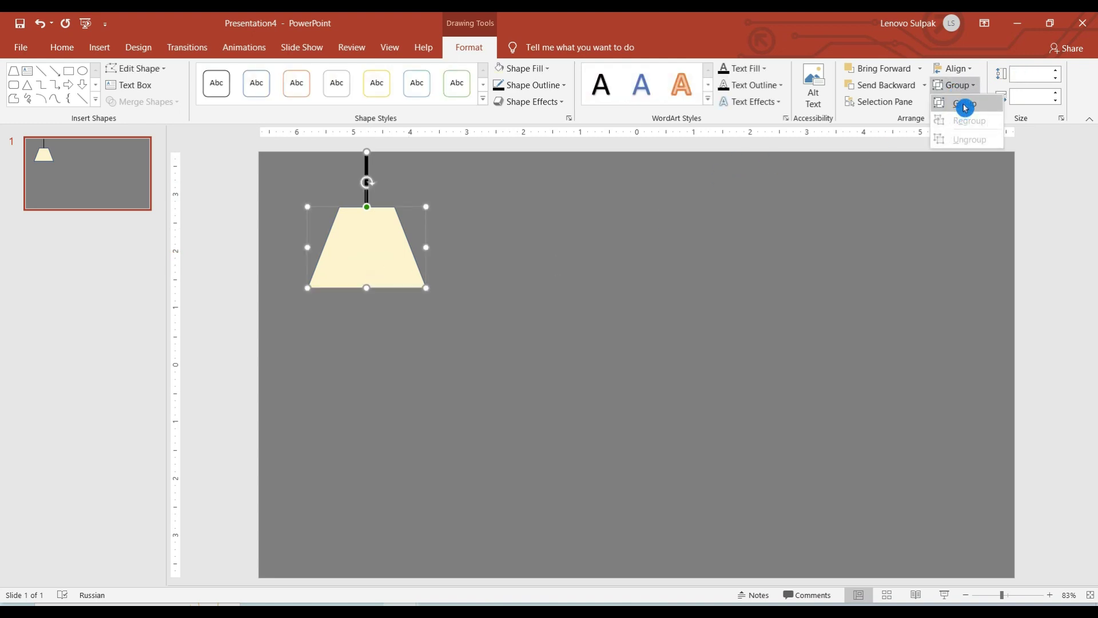
left_click(963, 104)
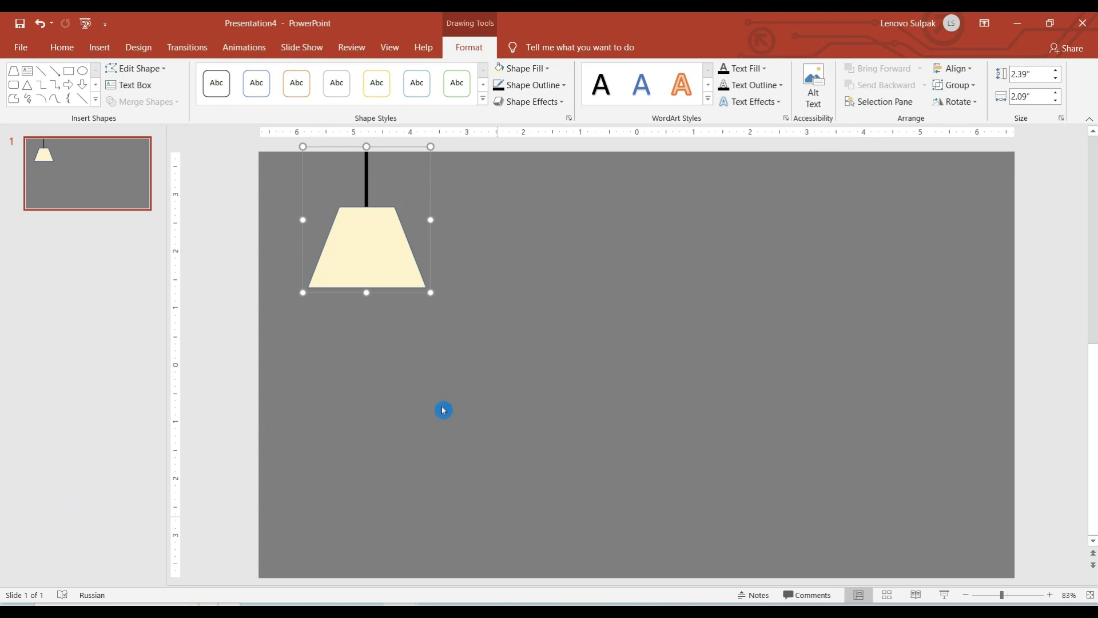
left_click(369, 352)
left_click_drag(368, 255, 360, 246)
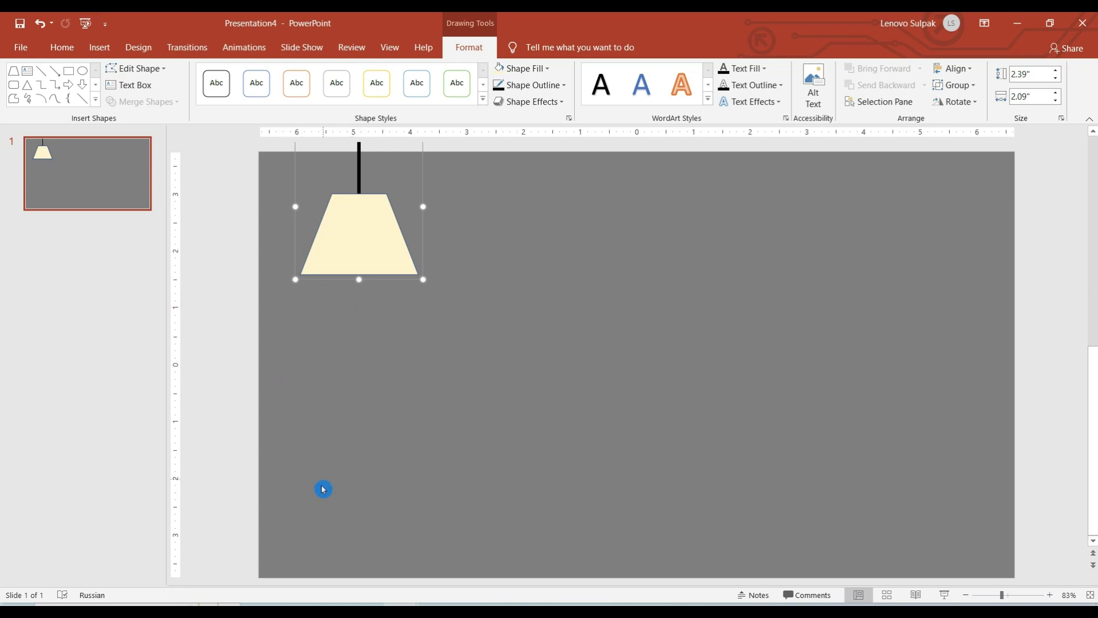
left_click(297, 376)
left_click(104, 49)
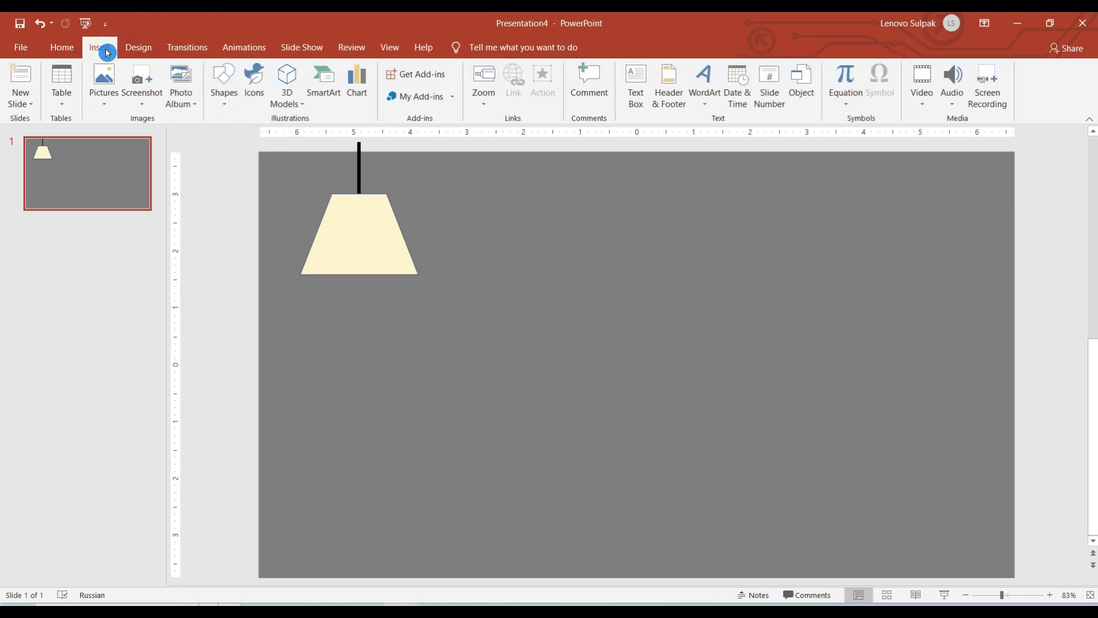
Search Online Pictures for 'Tiger' and insert the close-up tiger photo
left_click(104, 109)
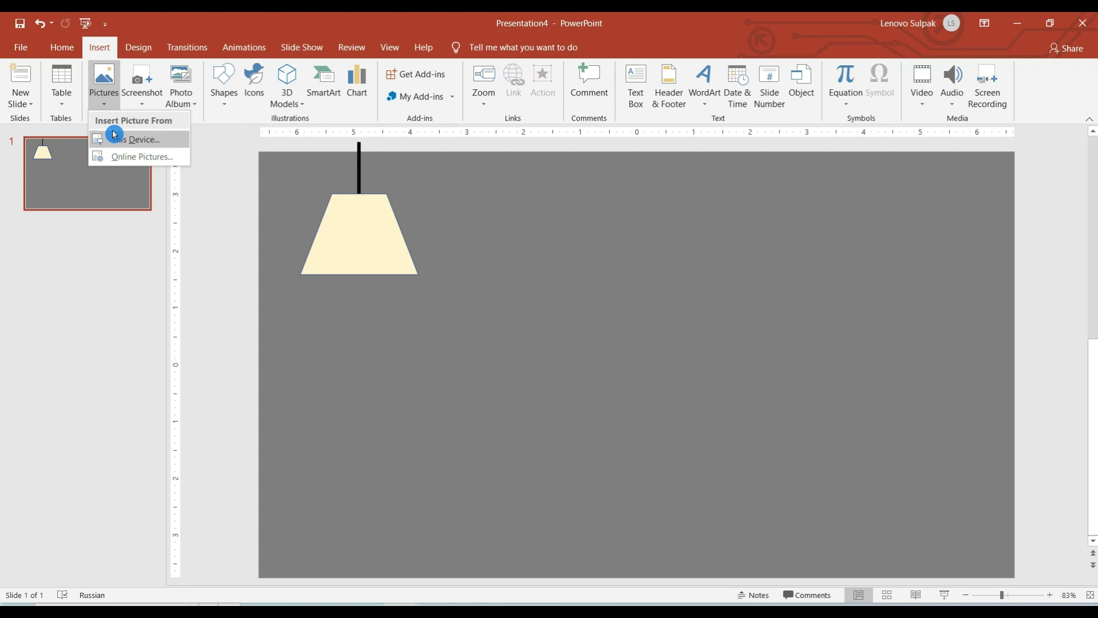
left_click(101, 161)
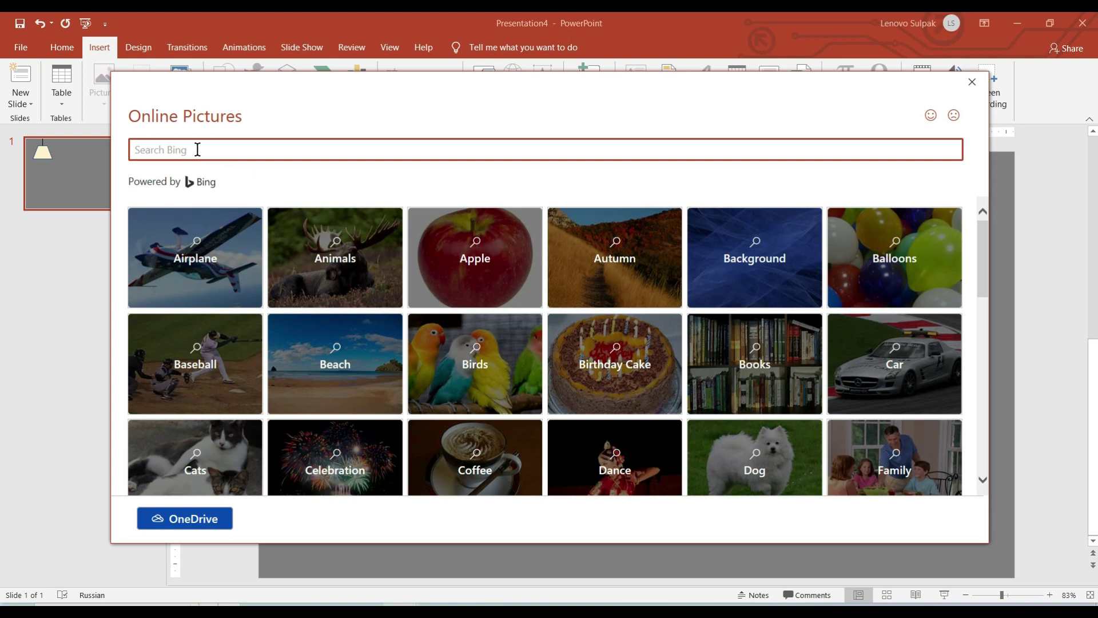
left_click(196, 149)
type("Tiger")
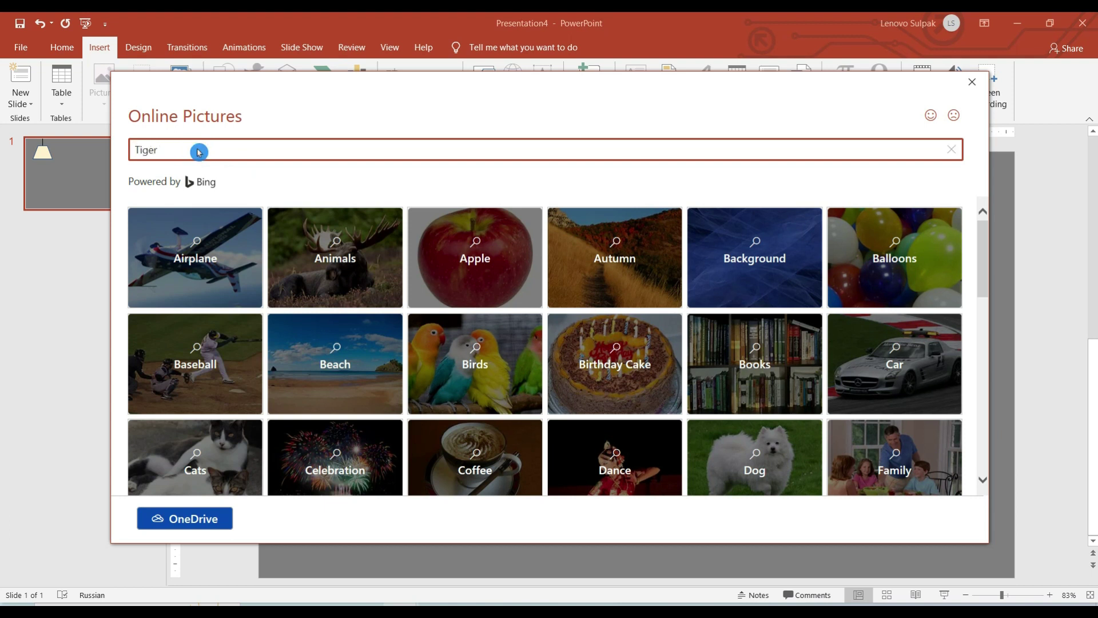
key("Return")
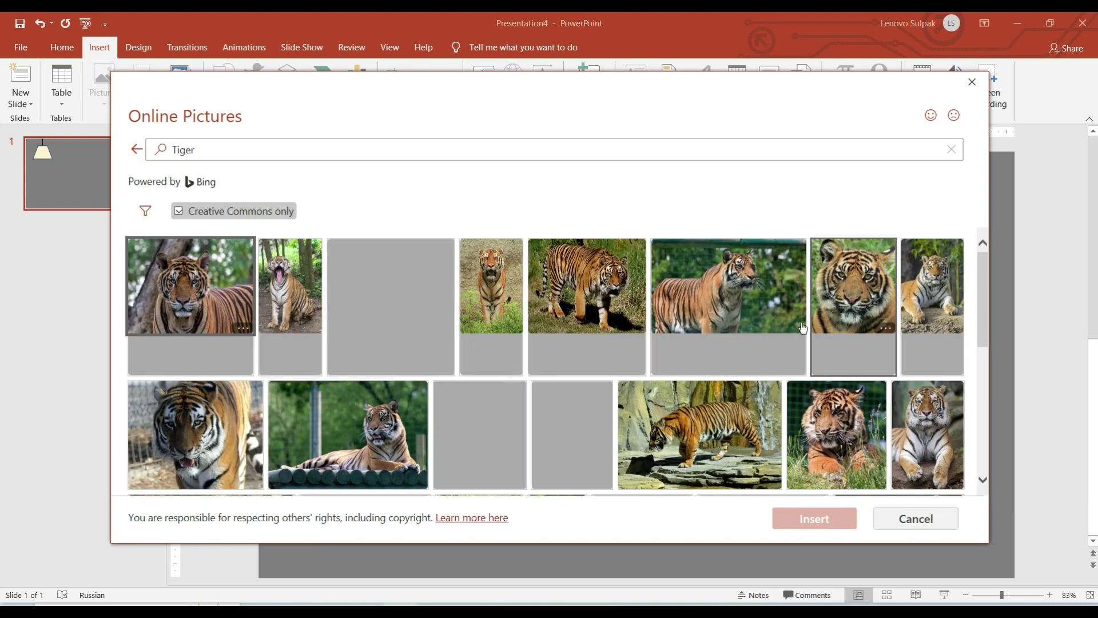
scroll(498, 372, "down", 2)
scroll(572, 395, "down", 2)
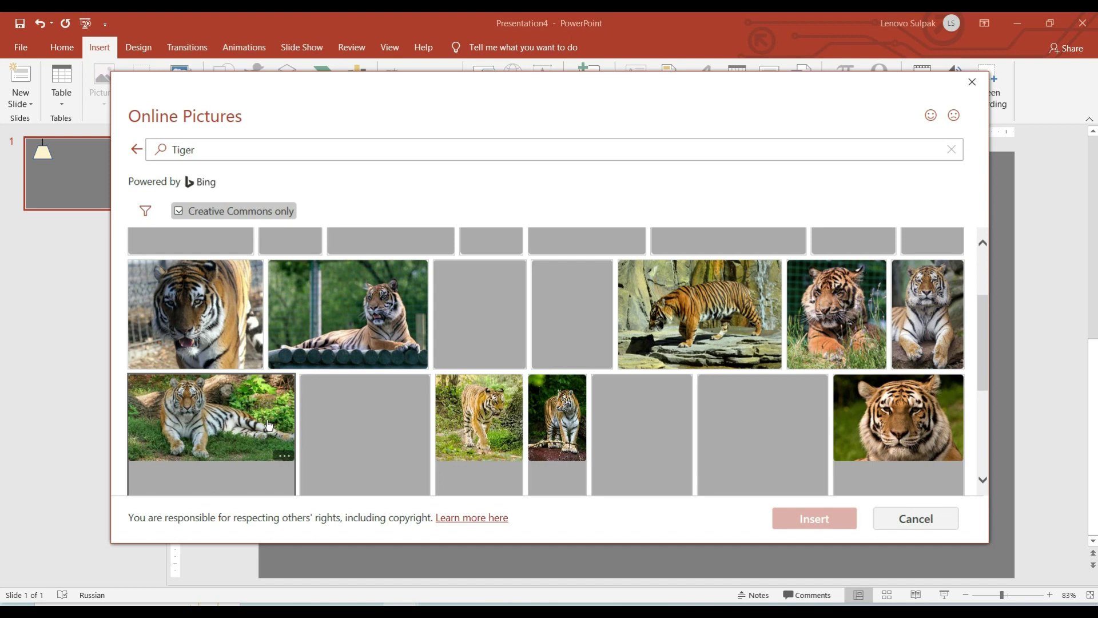
left_click(889, 432)
left_click(834, 518)
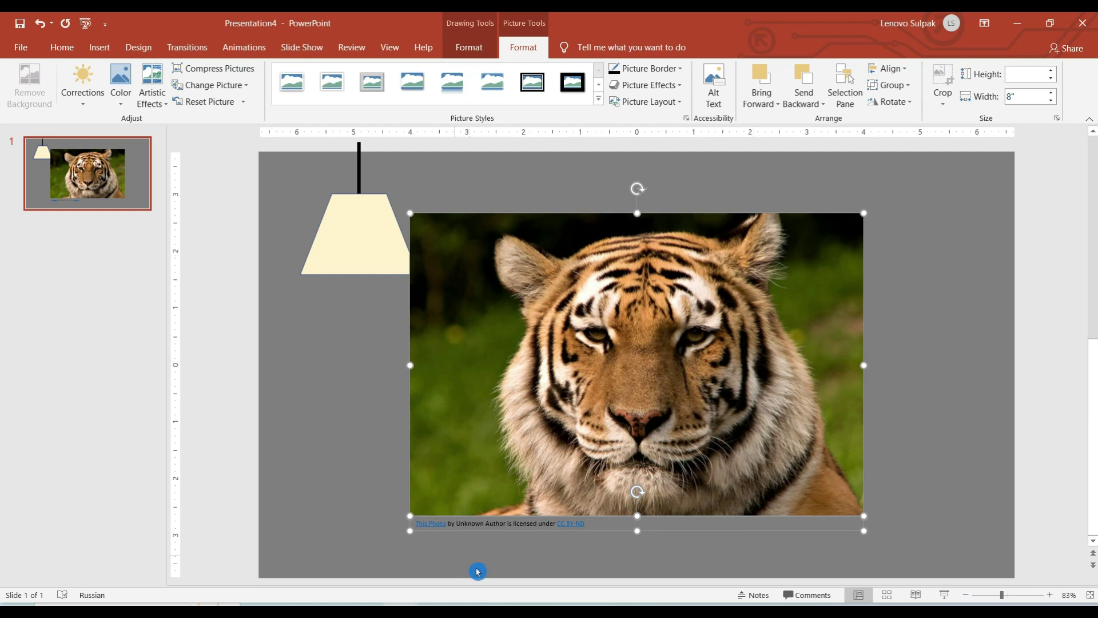
Delete the tiger photo's credit caption
left_click_drag(591, 456, 591, 426)
left_click(542, 544)
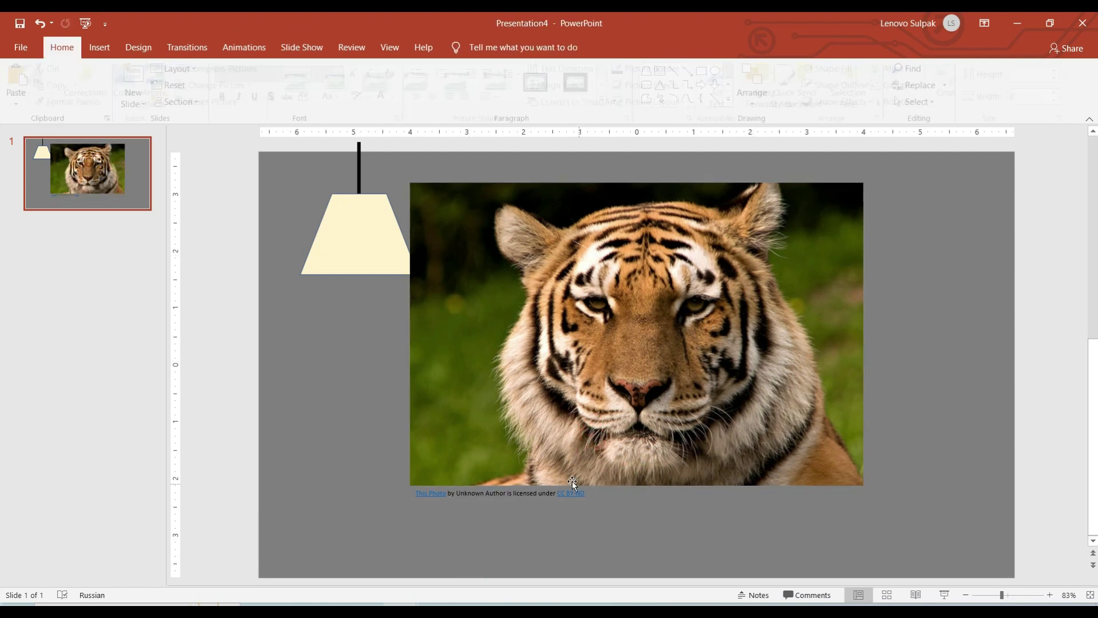
left_click(553, 499)
left_click_drag(540, 500, 444, 523)
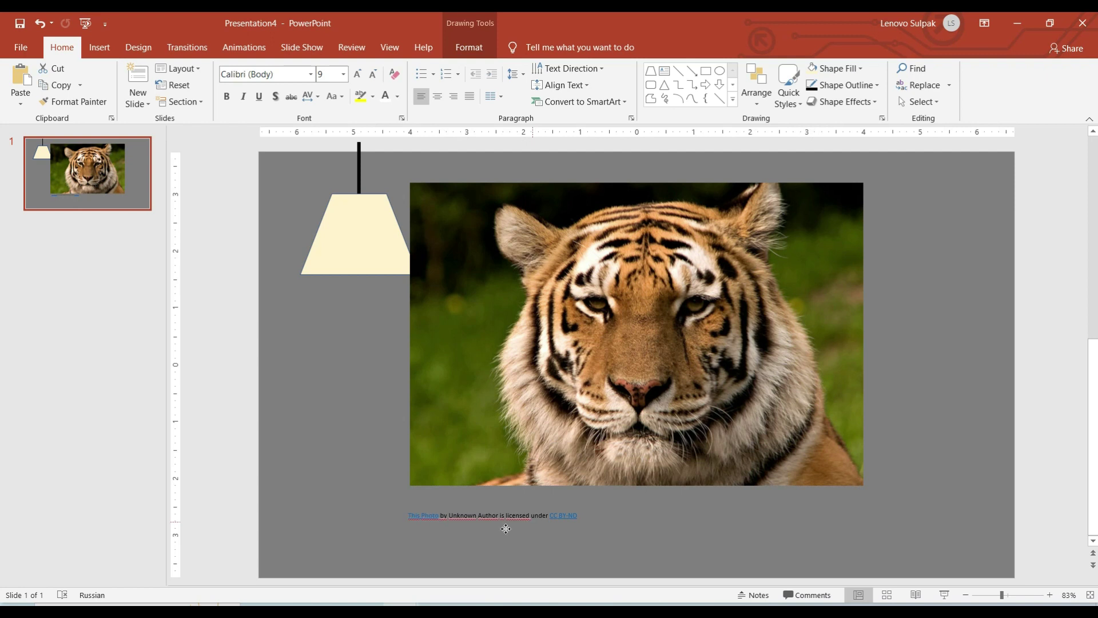
key("Delete")
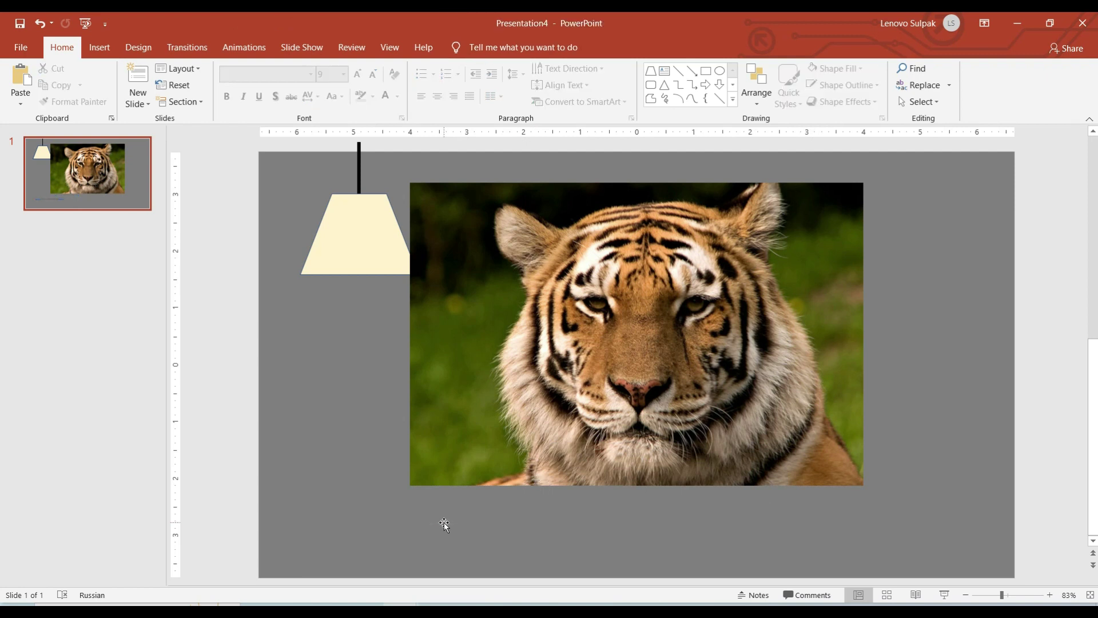
Shrink the tiger photo and move it to the lower left below the lamp
left_click(503, 366)
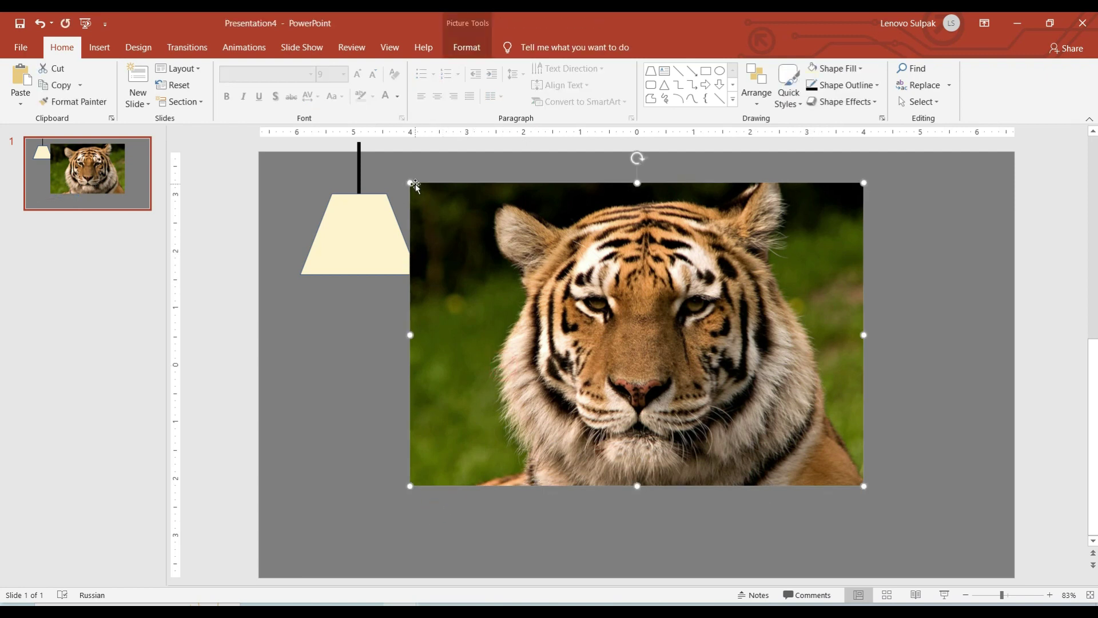
left_click_drag(409, 182, 644, 338)
mouse_move(740, 415)
left_mouse_down()
mouse_move(332, 441)
mouse_move(354, 435)
left_mouse_up()
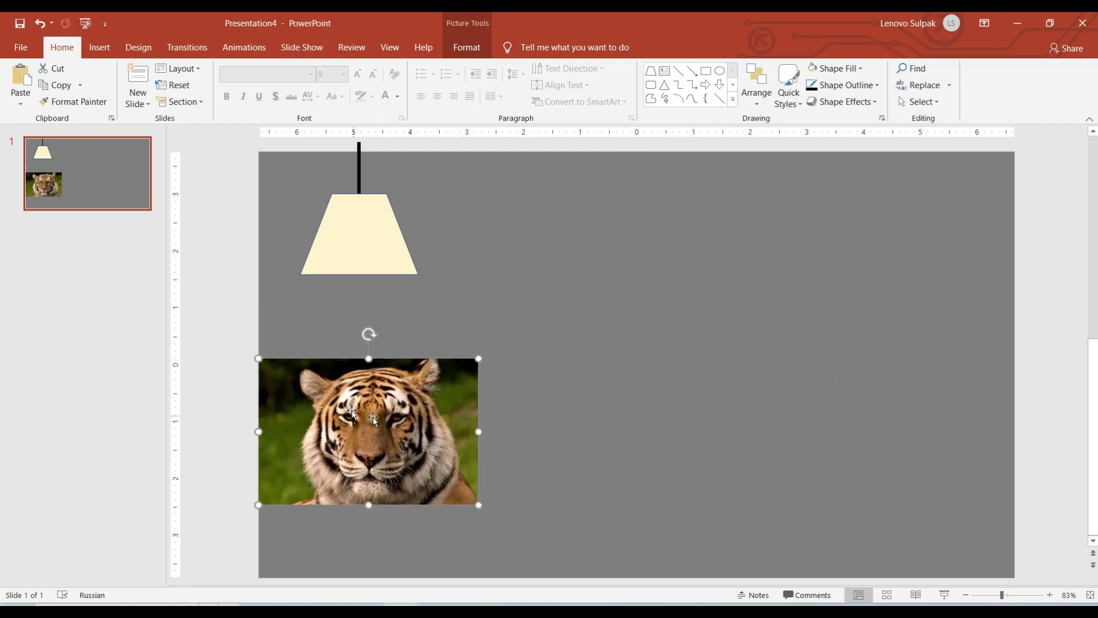
left_click(465, 46)
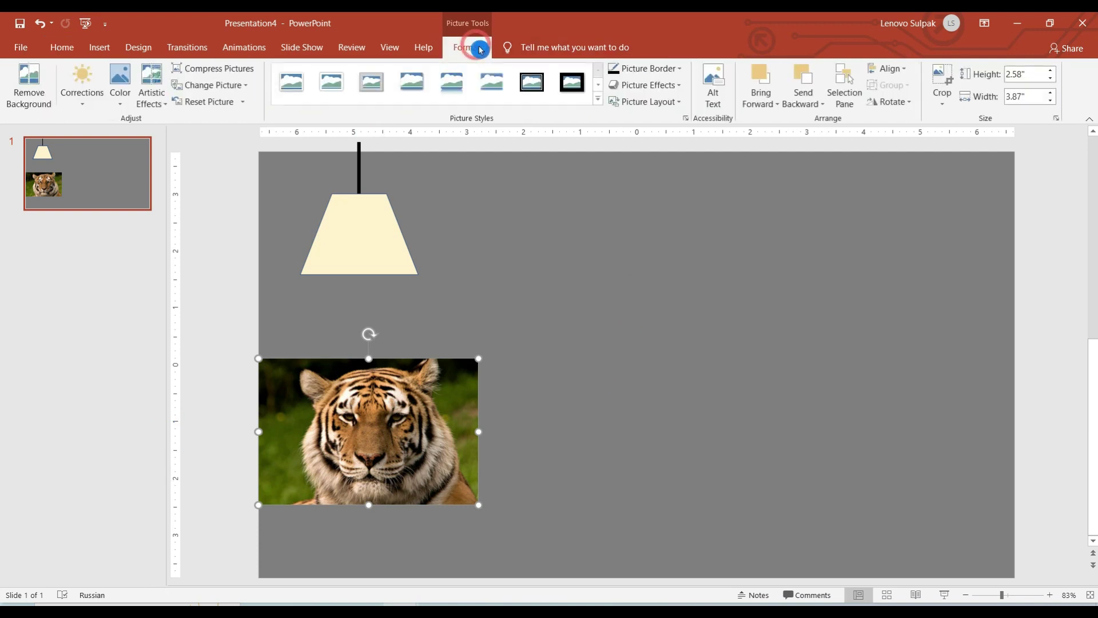
left_click(943, 102)
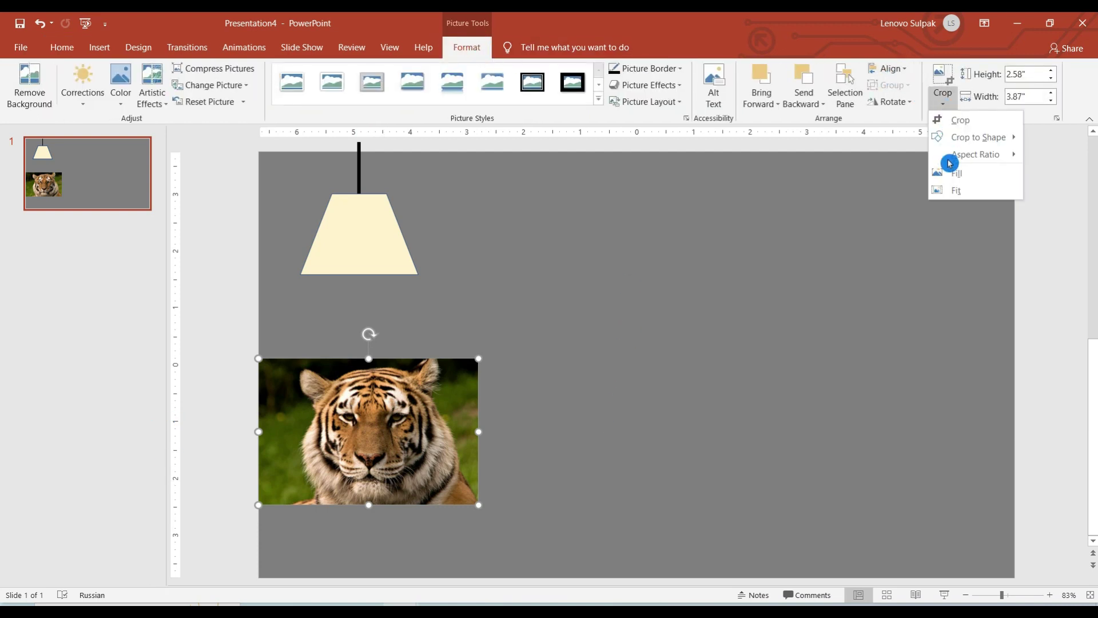
mouse_move(978, 138)
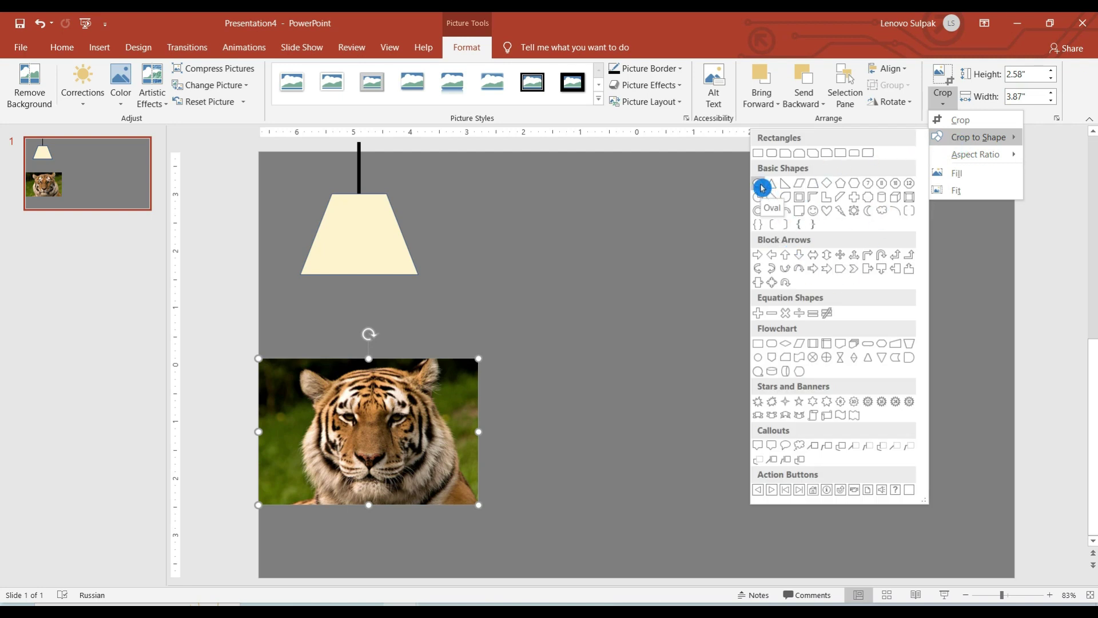
Crop the tiger photo to a roughly 2.19" × 2.25" circle centred under the lamp, with a border
left_click(761, 188)
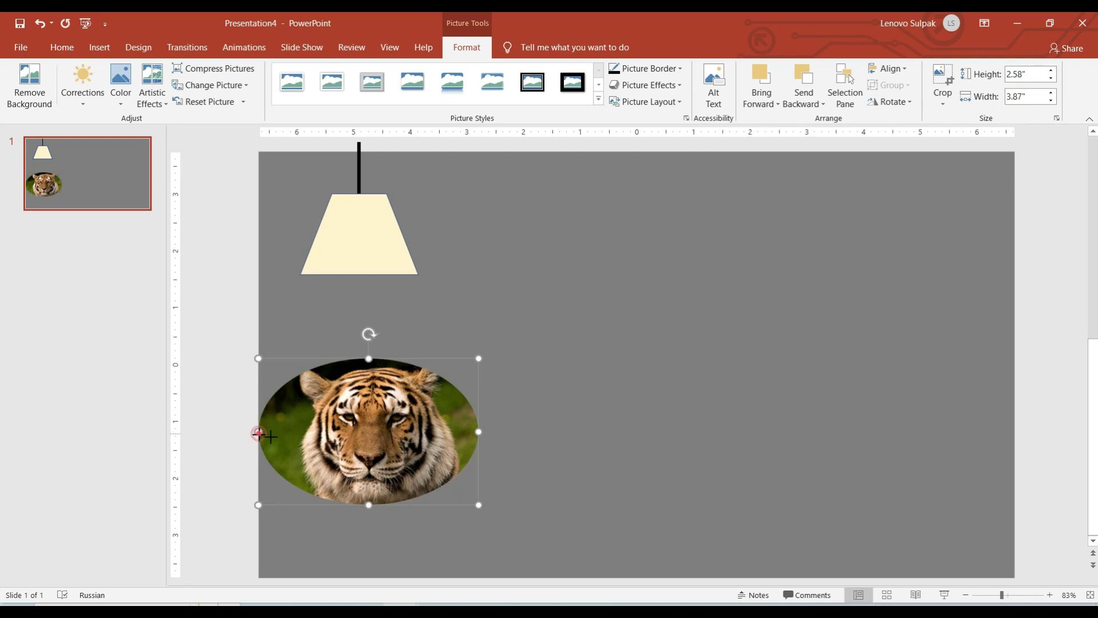
left_click_drag(258, 433, 329, 436)
left_click_drag(442, 441, 394, 442)
mouse_move(441, 364)
left_mouse_down()
mouse_move(404, 393)
mouse_move(421, 387)
left_mouse_up()
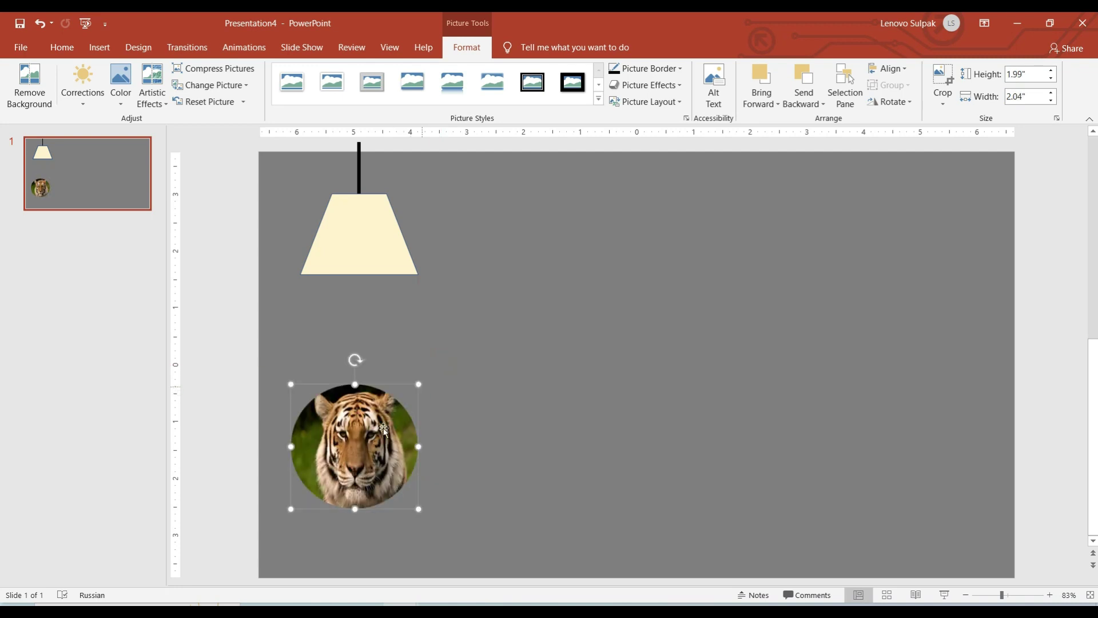
left_click_drag(375, 435, 386, 398)
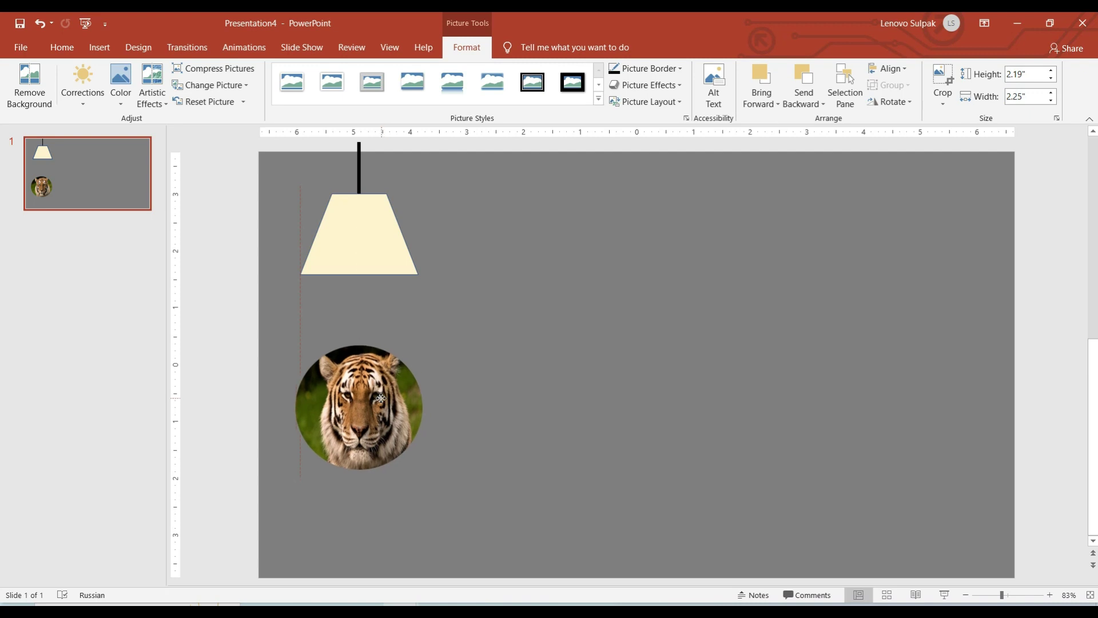
left_click_drag(384, 398, 382, 397)
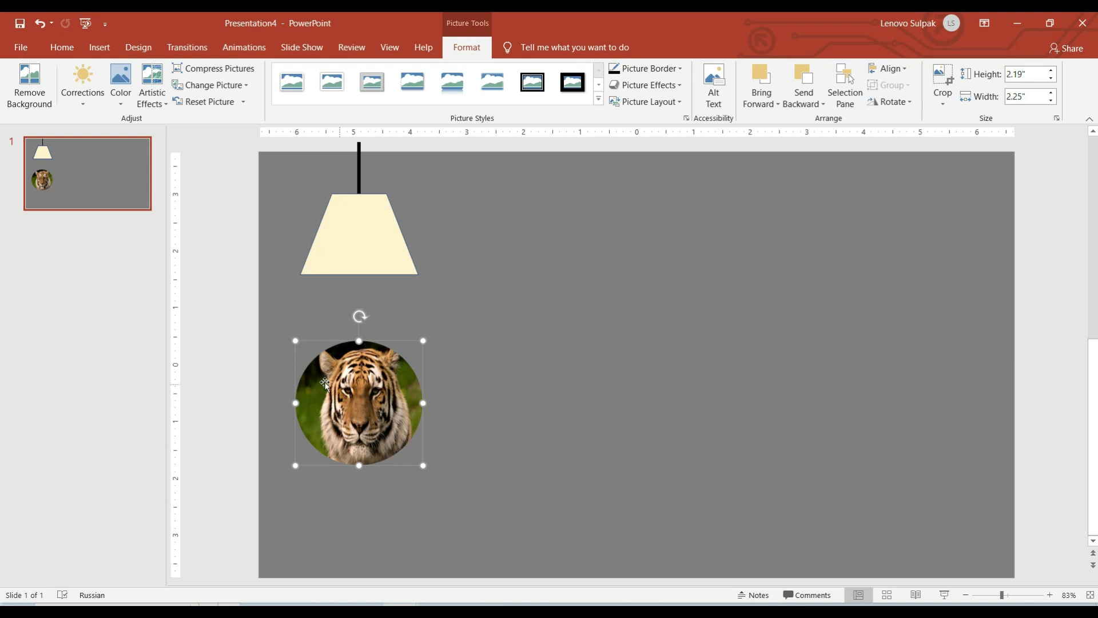
left_click(657, 69)
left_click(615, 104)
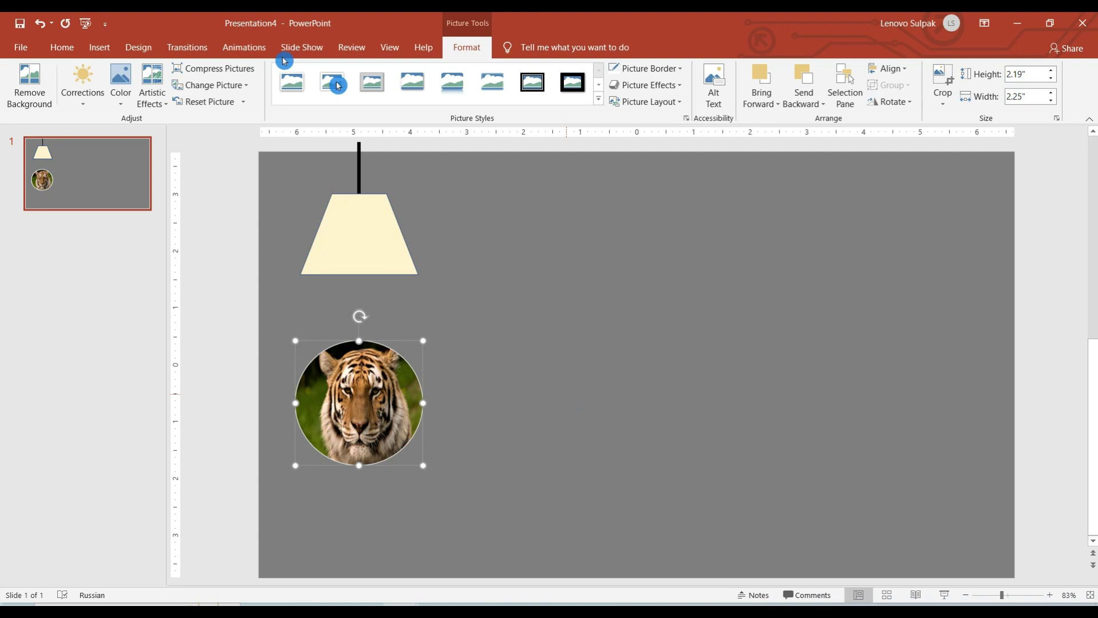
Search Online Pictures for 'Lion' and insert a lion photo
left_click(98, 45)
left_click(110, 108)
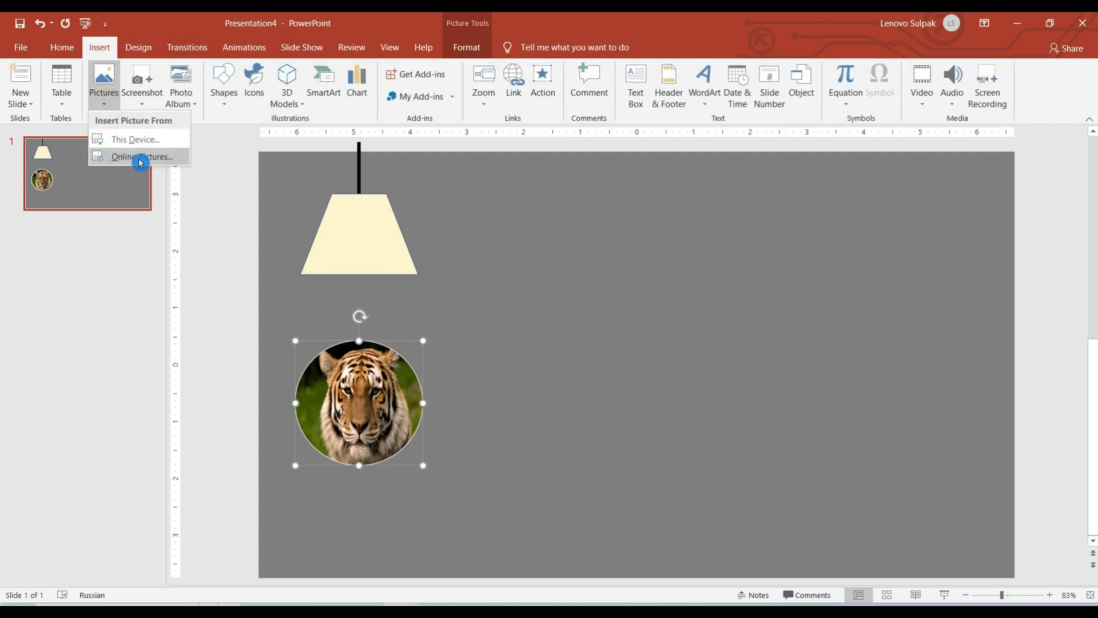
left_click(137, 156)
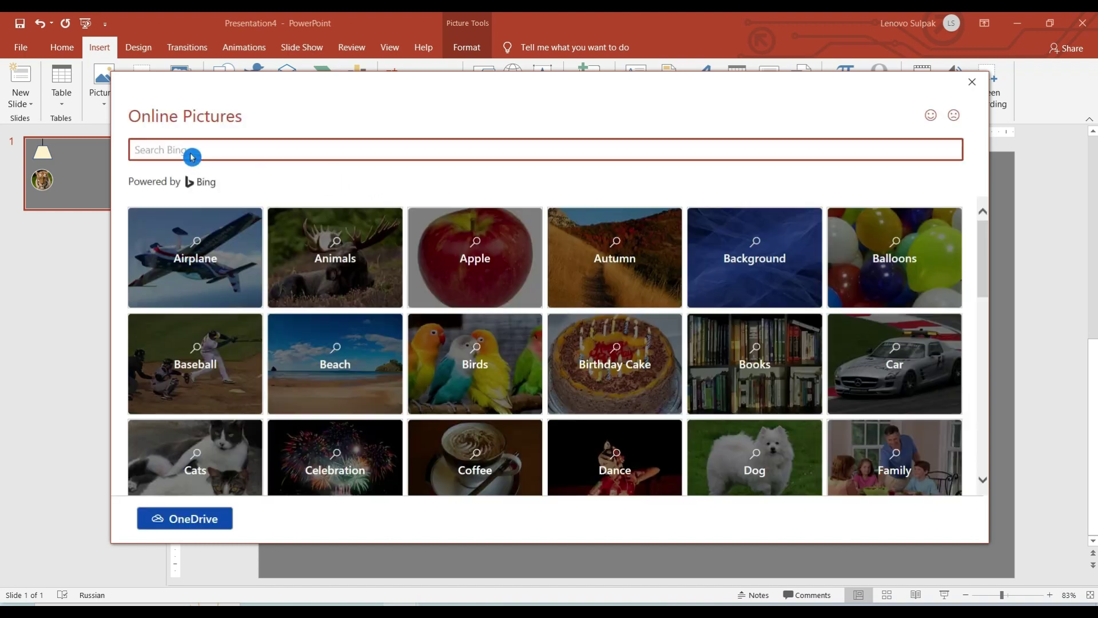
left_click(190, 152)
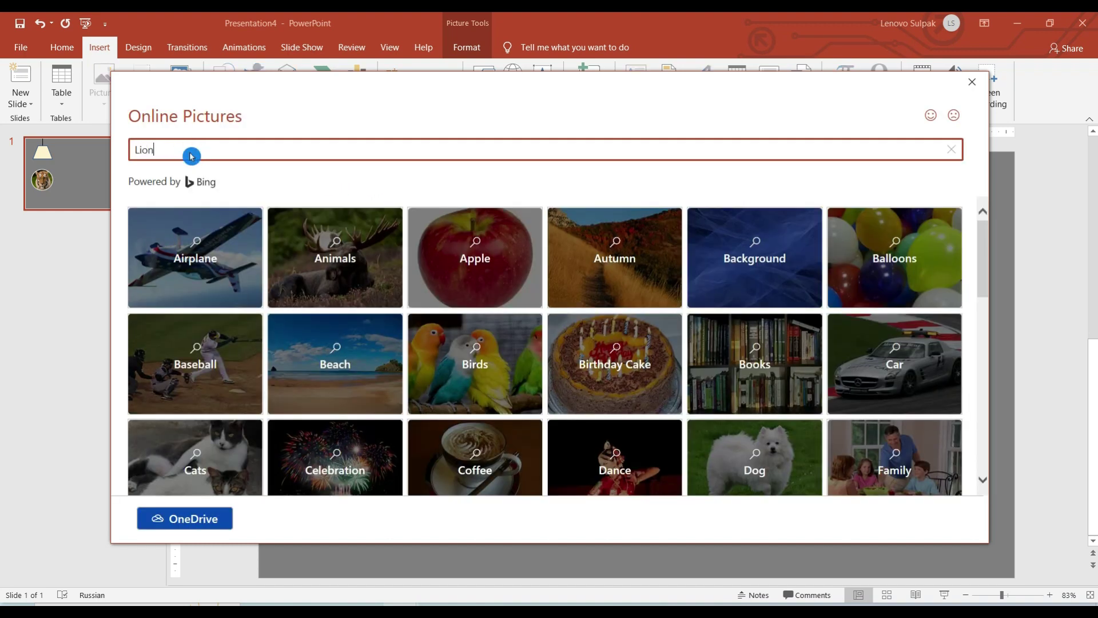
key("Return")
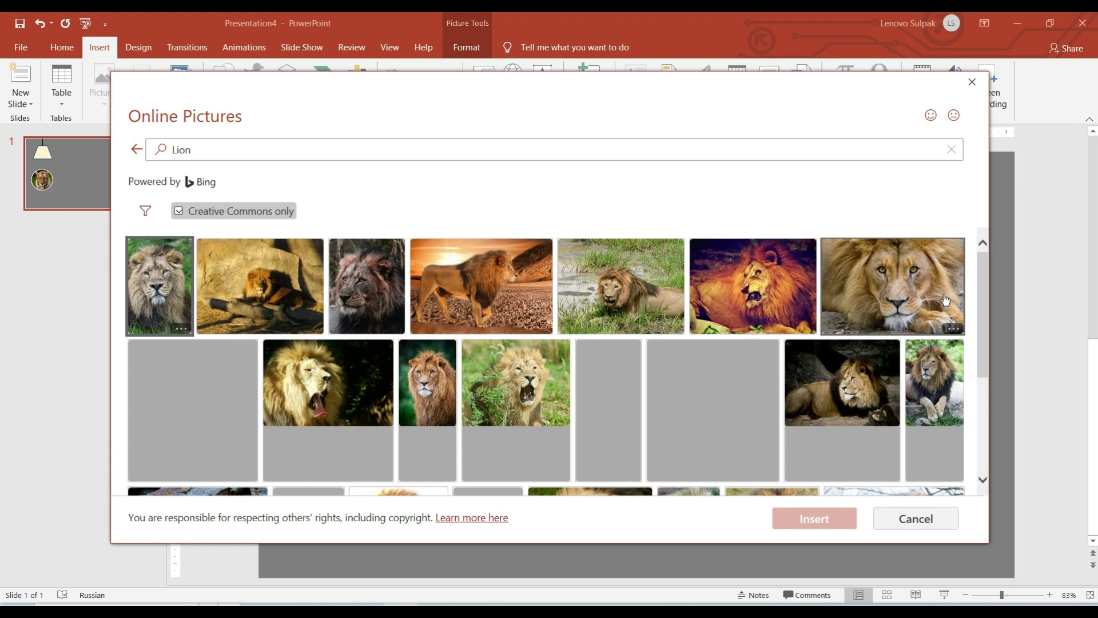
left_click(928, 385)
left_click(830, 520)
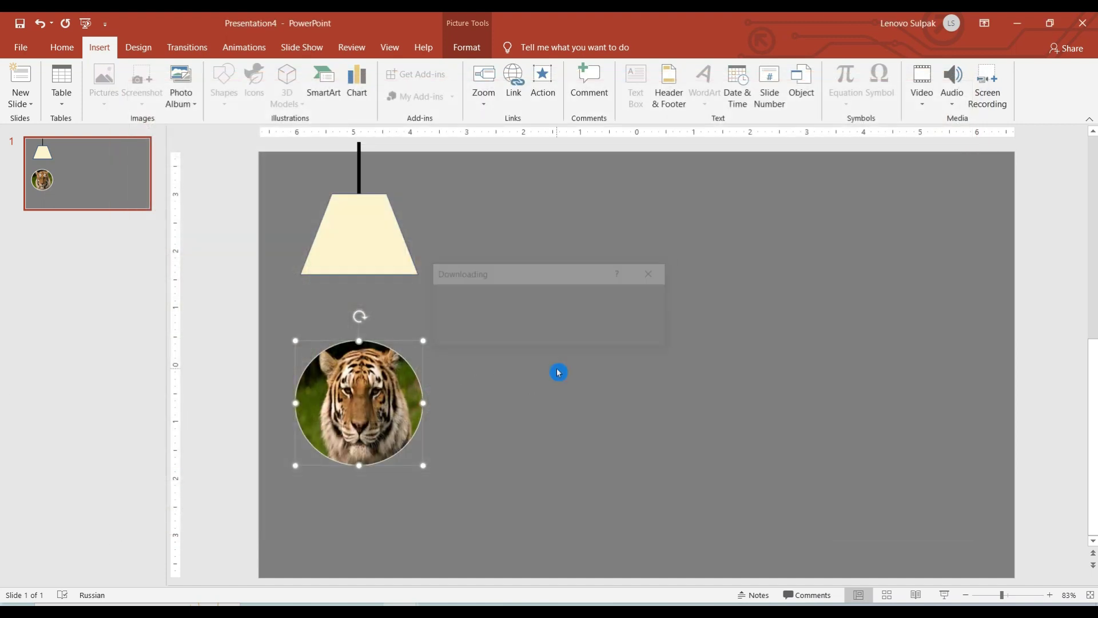
Shrink the lion photo beside the tiger circle and delete its credit caption
left_click_drag(555, 235, 564, 261)
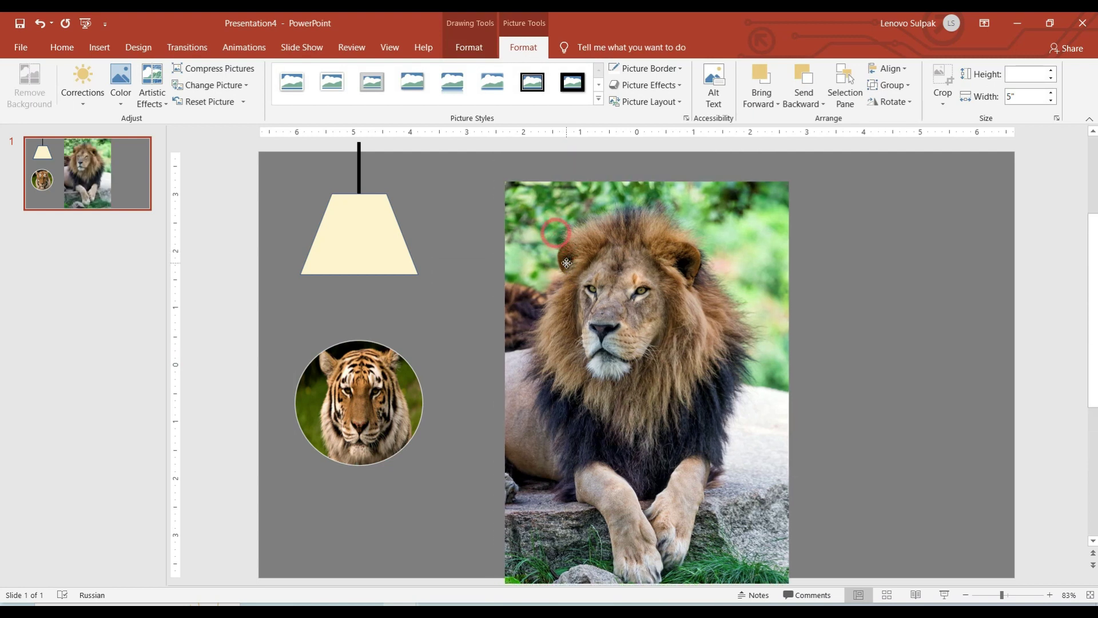
left_click_drag(503, 181, 623, 360)
left_click_drag(706, 470, 628, 336)
left_click(796, 426)
left_click(668, 501)
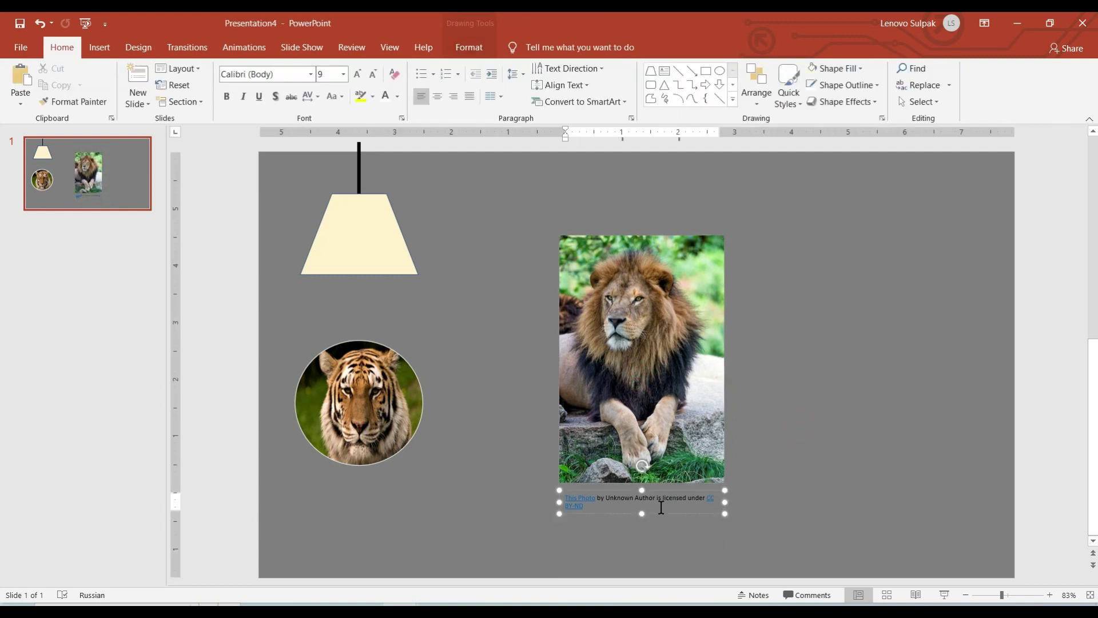
left_click_drag(658, 517, 651, 519)
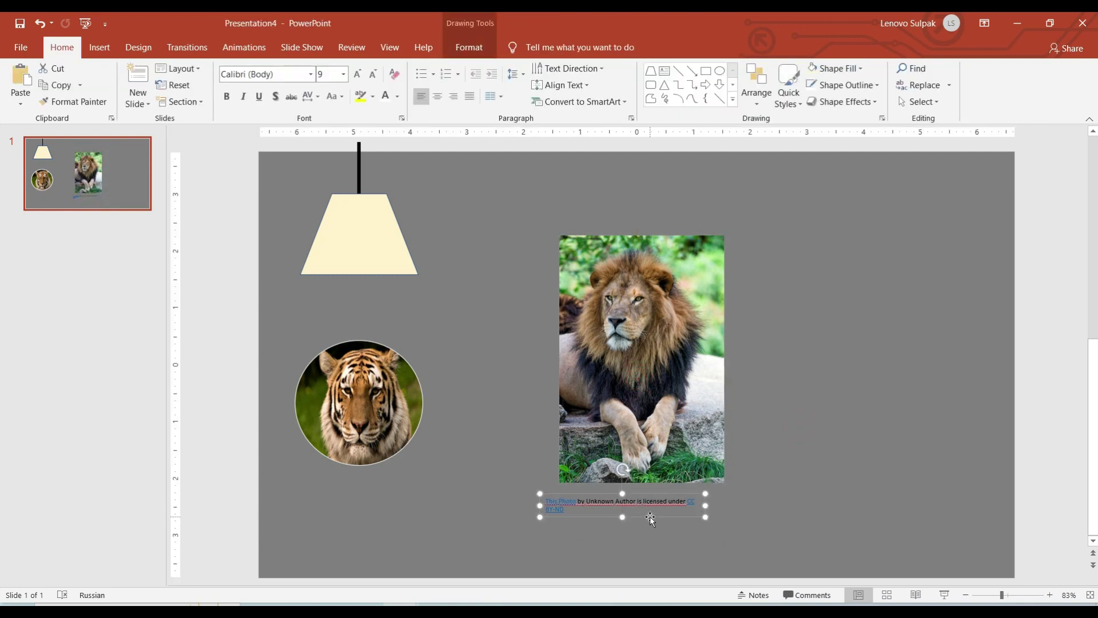
key("Delete")
left_click(628, 417)
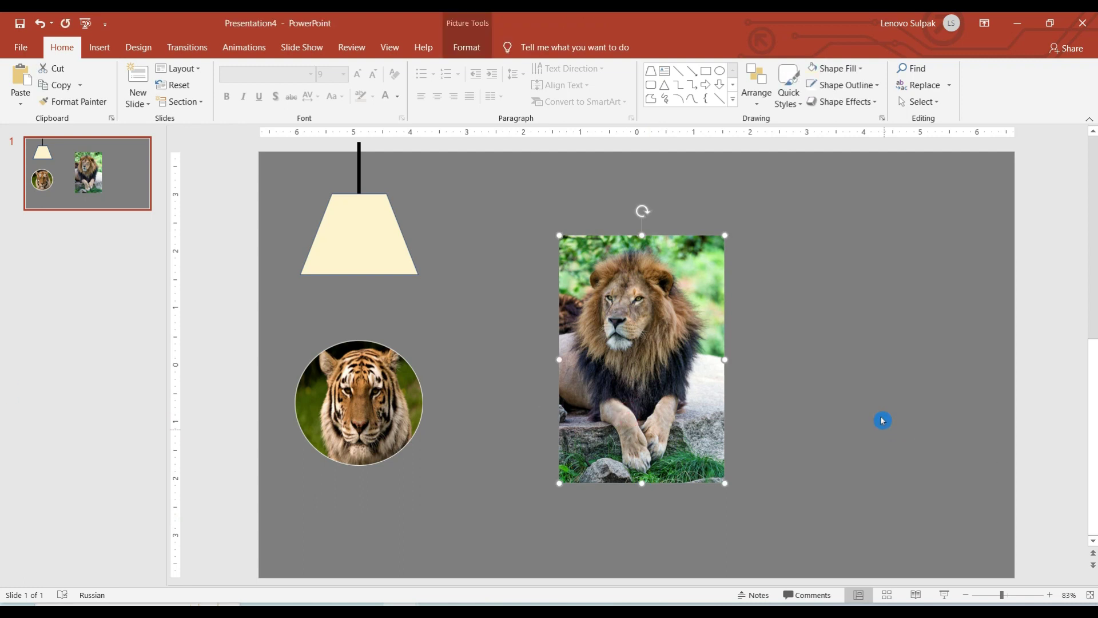
Crop the lion photo to an oval and size it into a circle next to the tiger
left_click(464, 47)
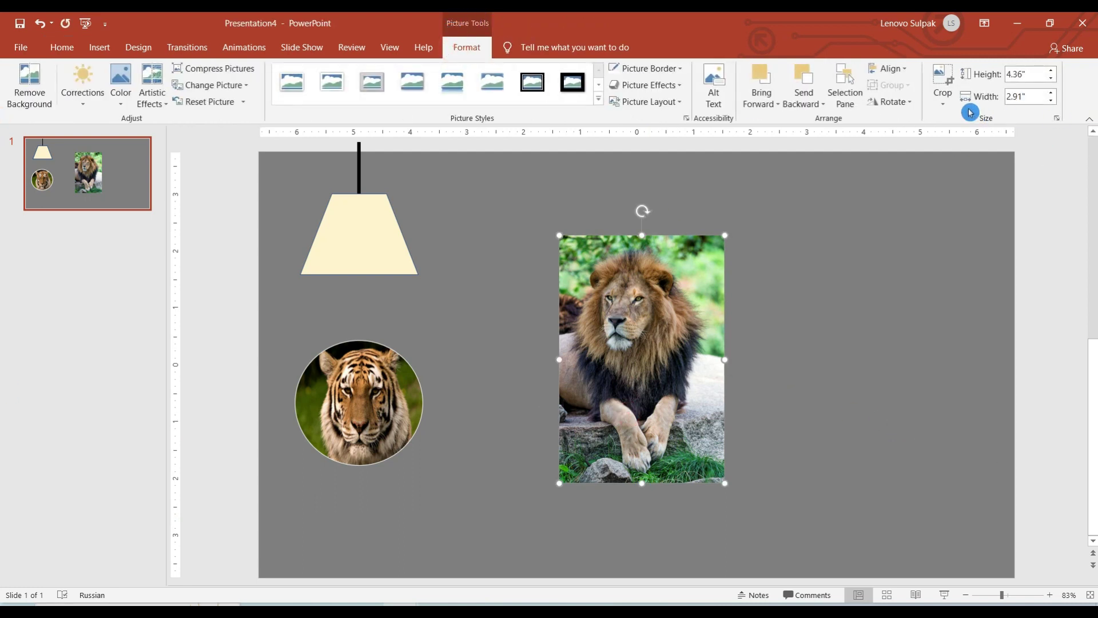
left_click(943, 103)
mouse_move(977, 137)
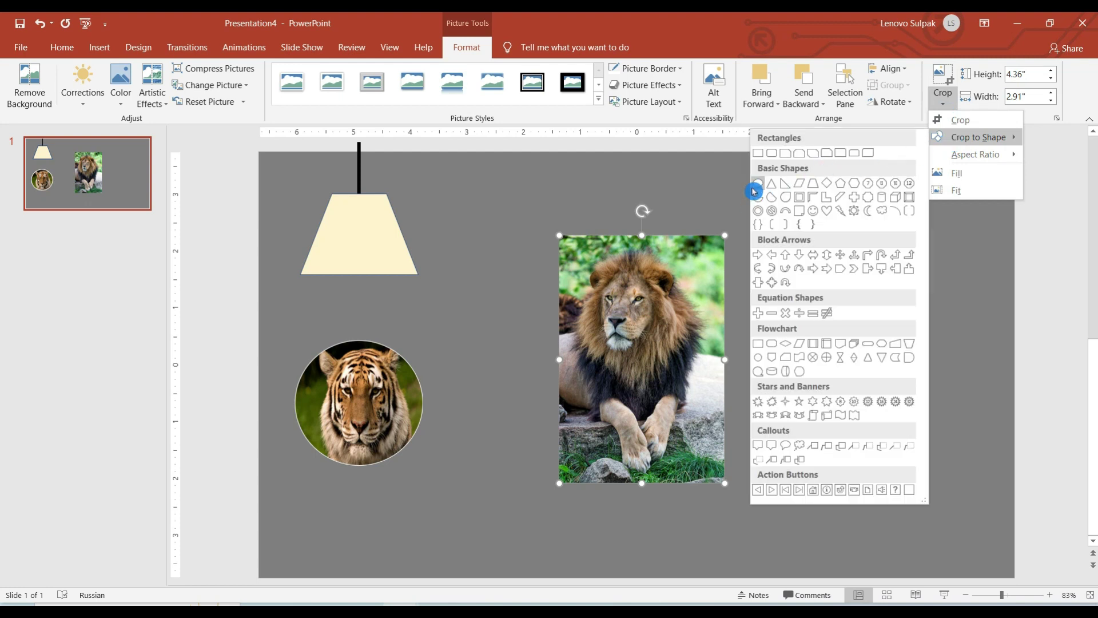
left_click(756, 184)
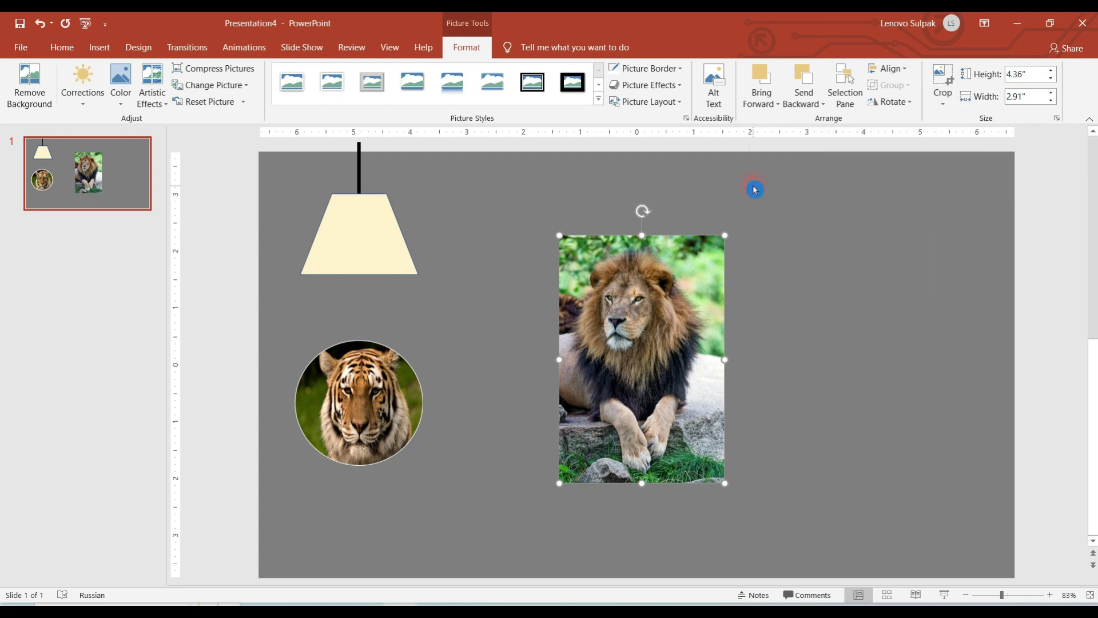
left_click_drag(646, 231, 646, 332)
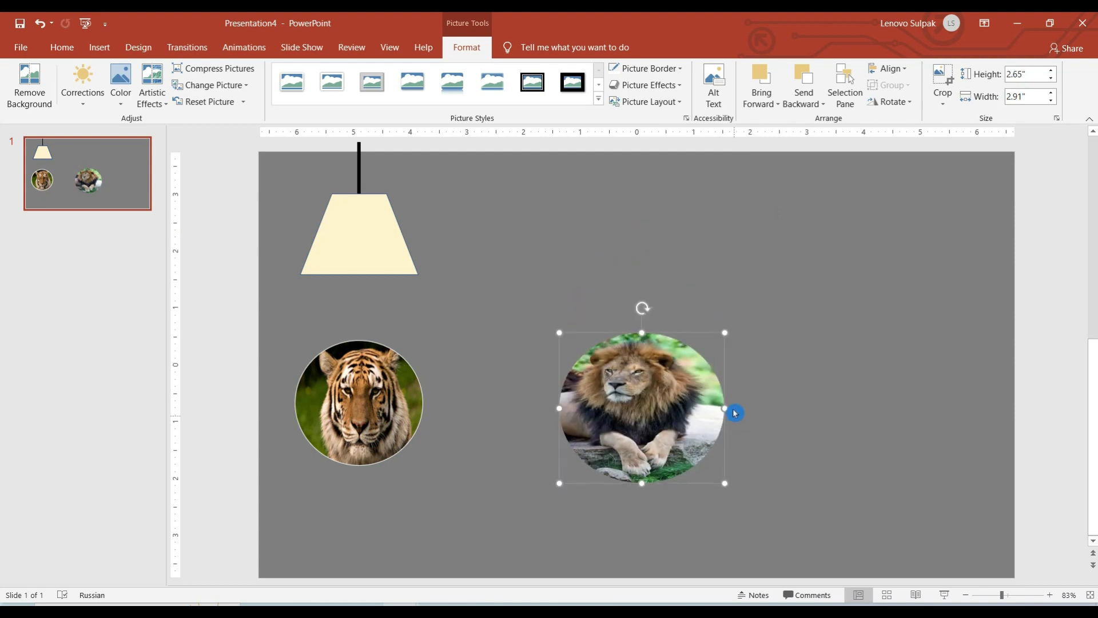
left_click_drag(730, 408, 686, 408)
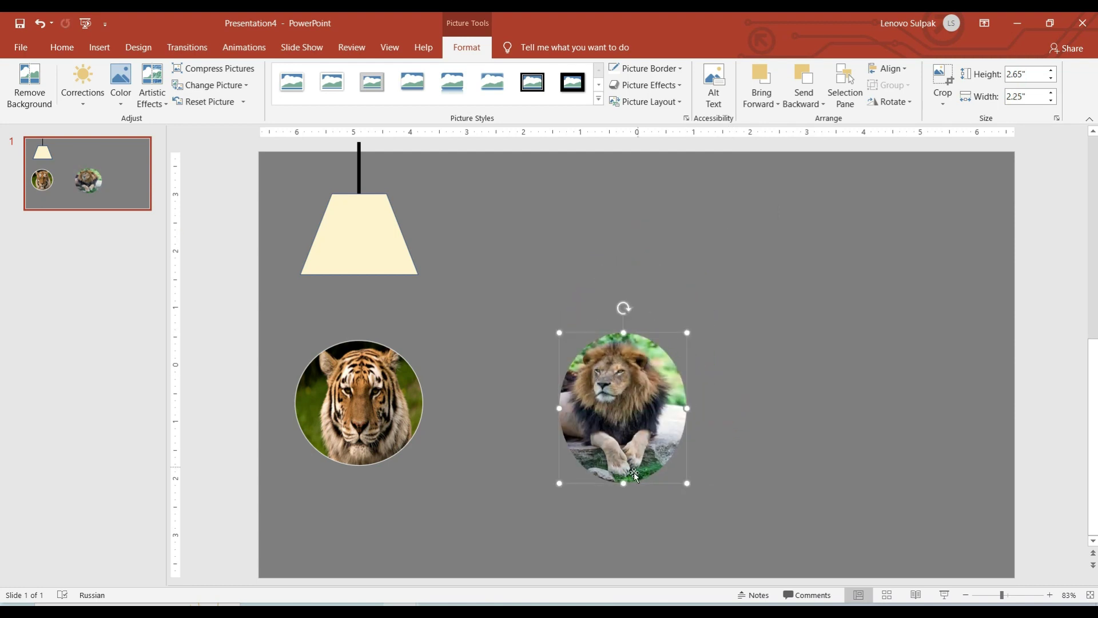
left_click_drag(627, 485, 627, 447)
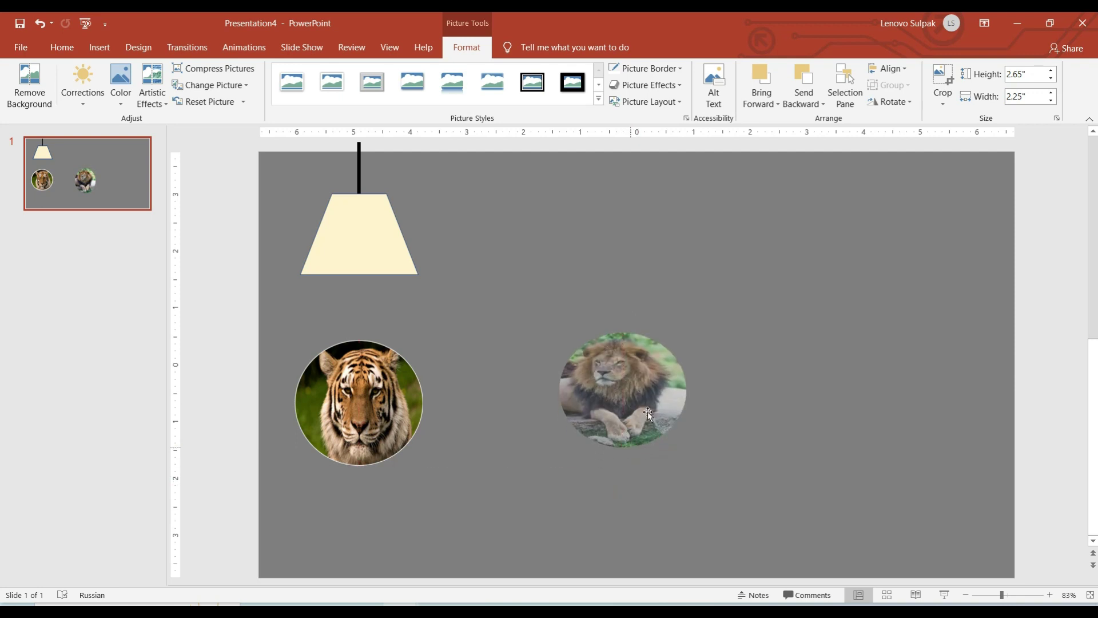
left_click_drag(638, 407, 593, 424)
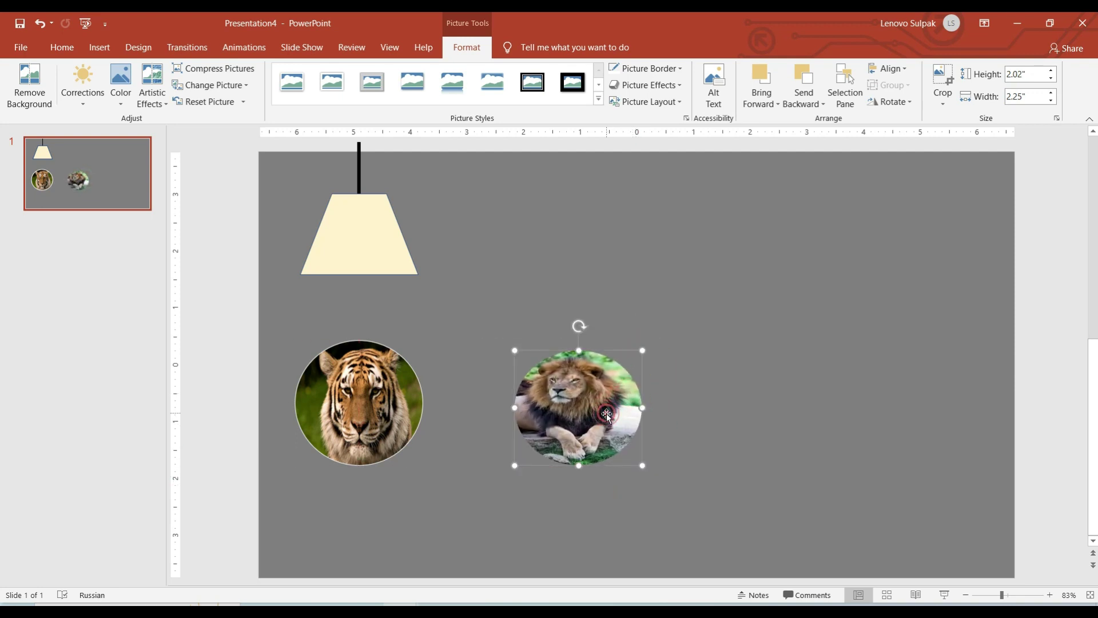
left_click_drag(639, 462, 652, 475)
left_click_drag(588, 403, 588, 394)
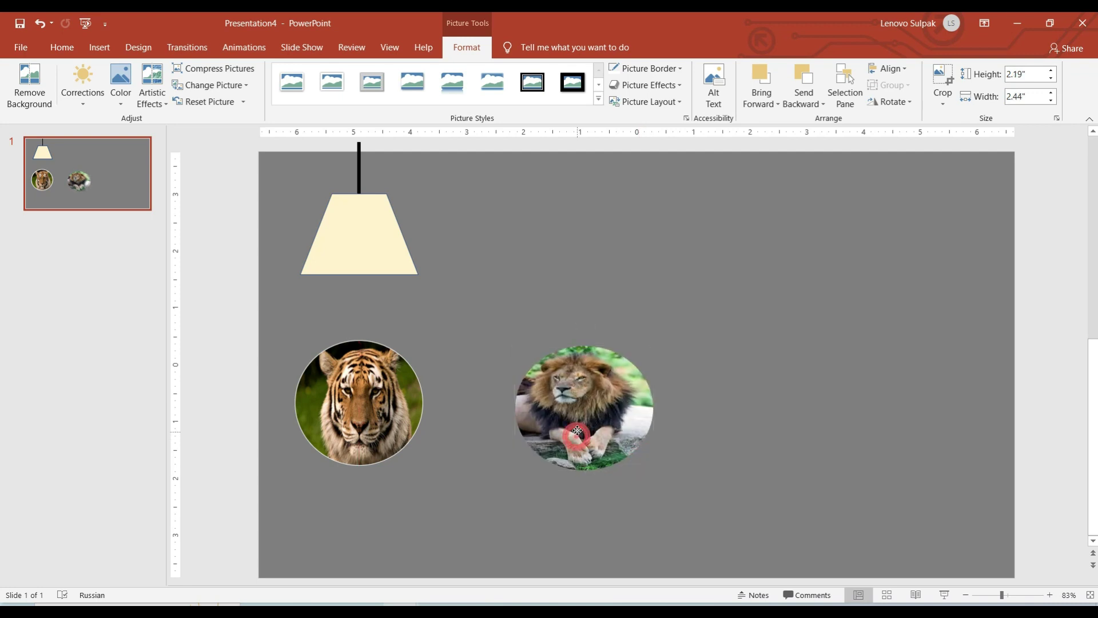
Give the lion circle a border colour and narrow it into a rounder circle
left_click(652, 69)
left_click(617, 104)
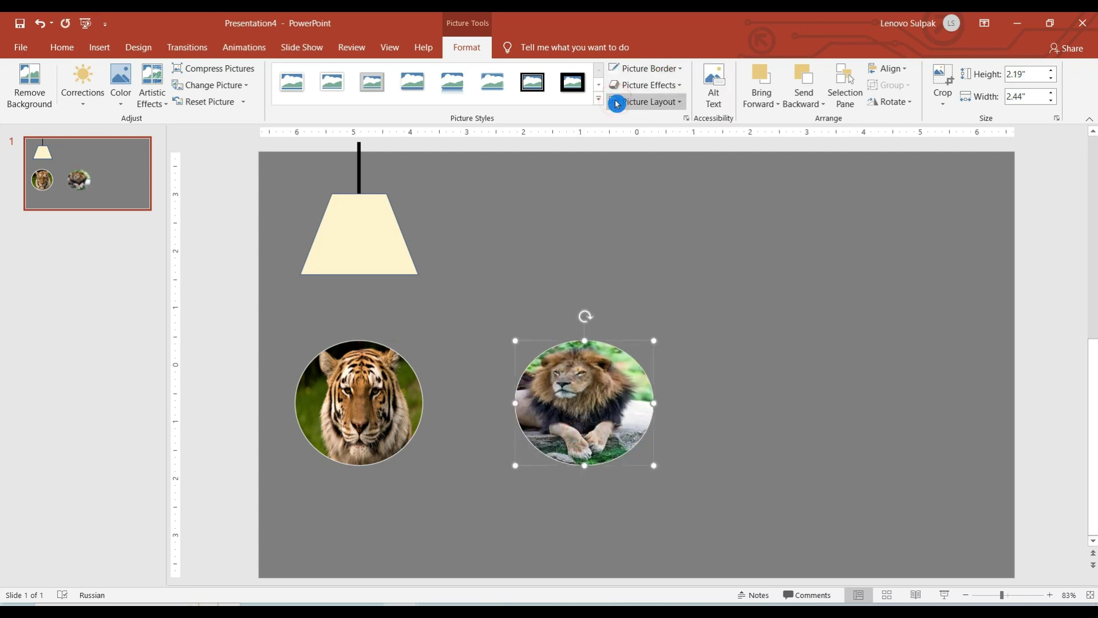
left_click_drag(652, 397, 640, 404)
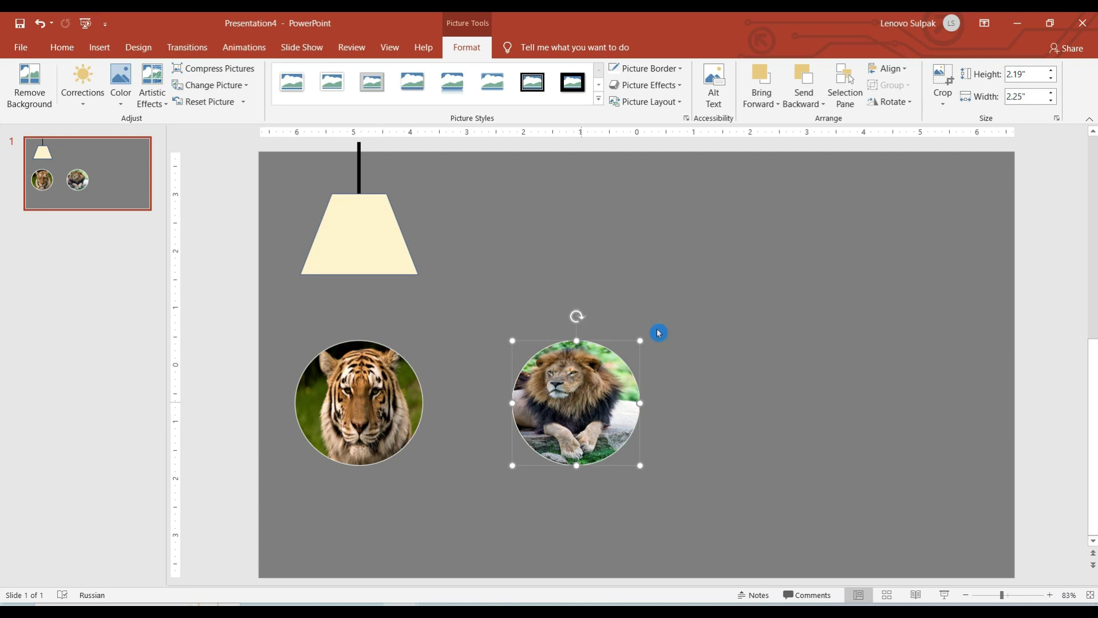
left_click_drag(568, 405, 531, 400)
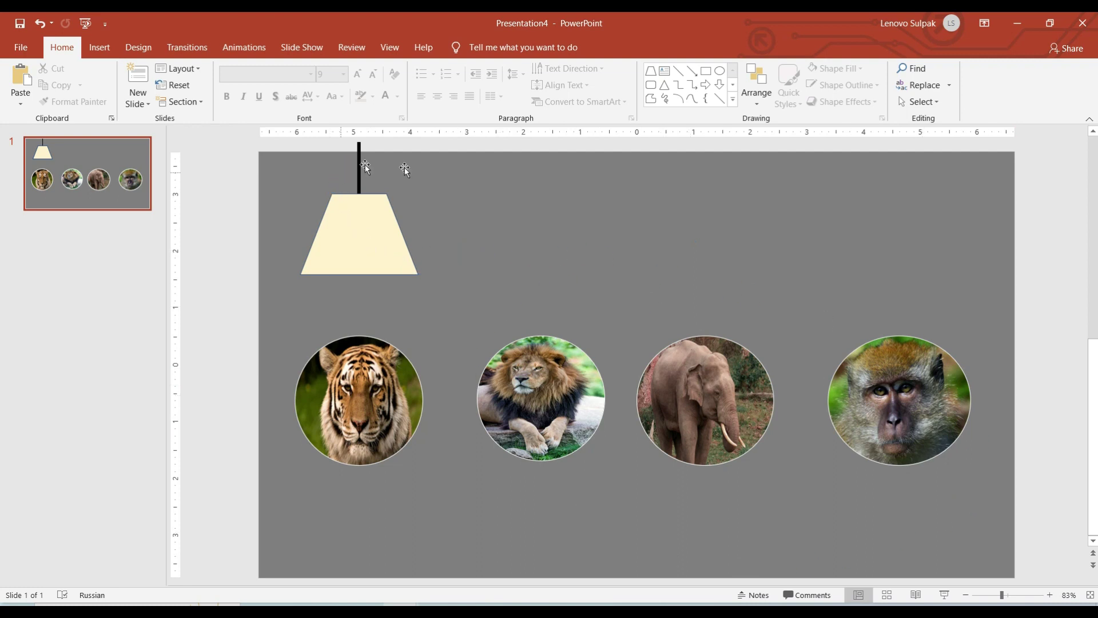
Check the lamp shape, then open the Shapes gallery on the Insert tab
left_click(371, 225)
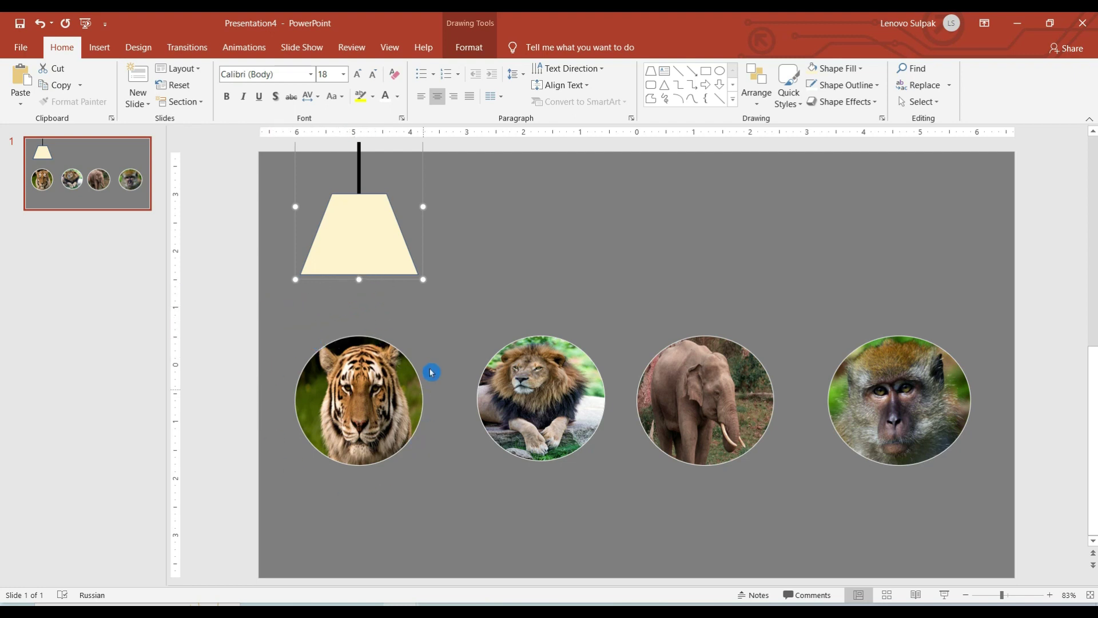
left_click(380, 327)
left_click(106, 55)
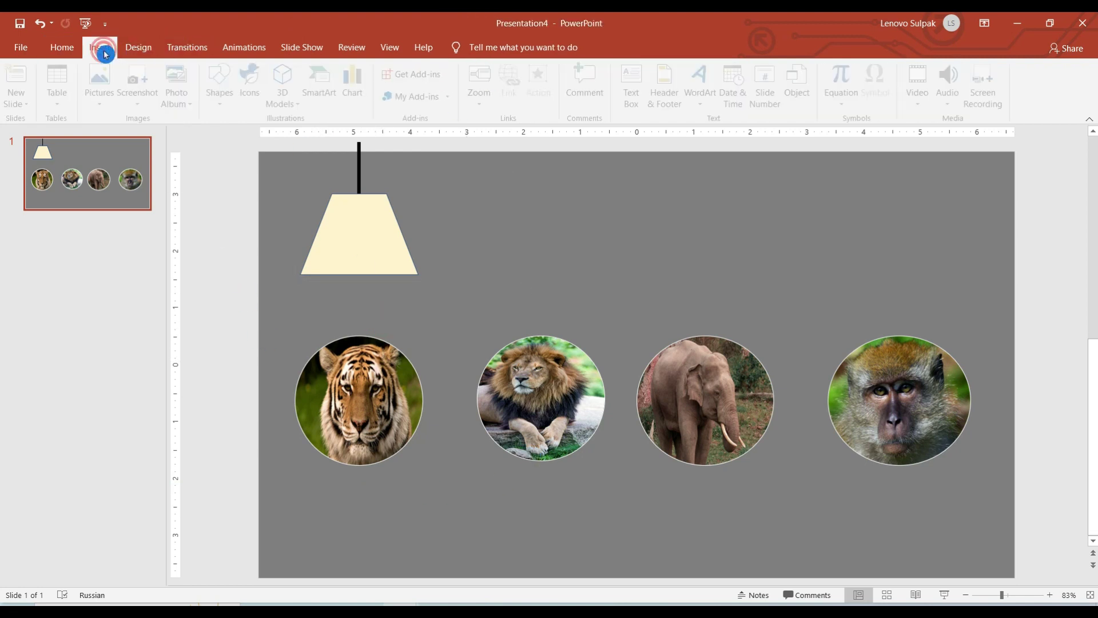
left_click(225, 100)
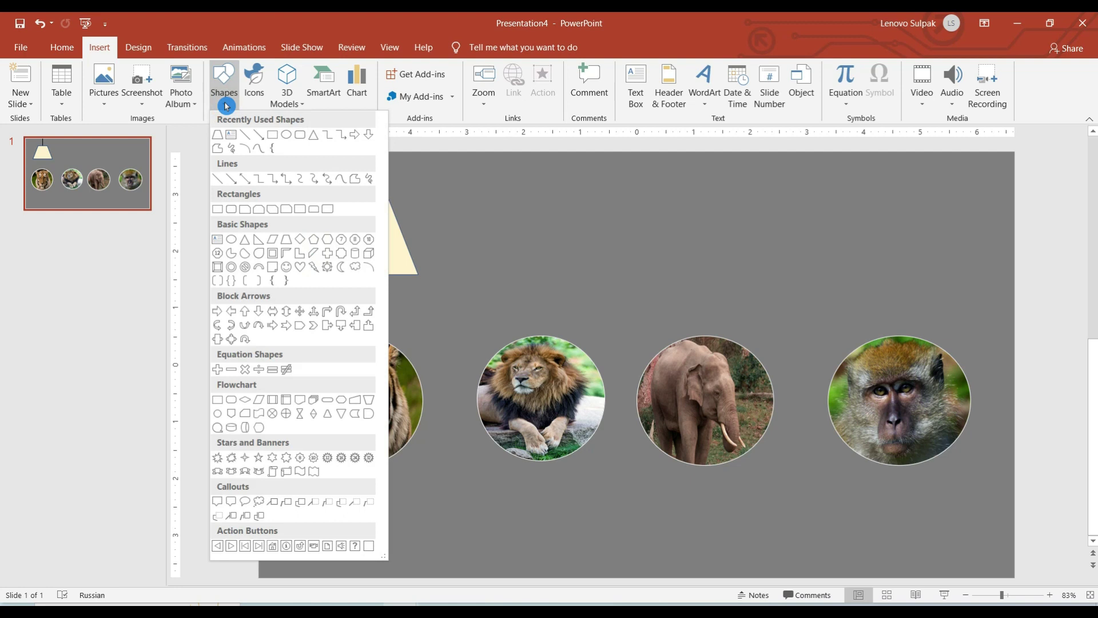
Draw a 3.49" × 3.18" trapezoid beam from the lampshade's bottom edge over the tiger circle
left_click(222, 139)
left_click_drag(302, 282, 444, 490)
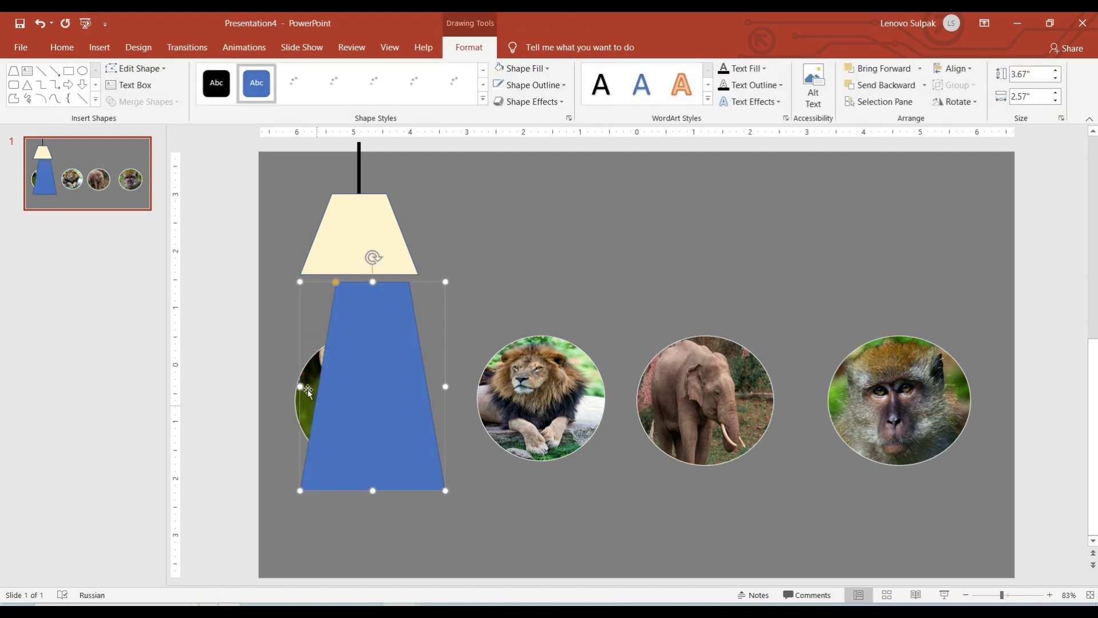
left_click_drag(298, 387, 268, 387)
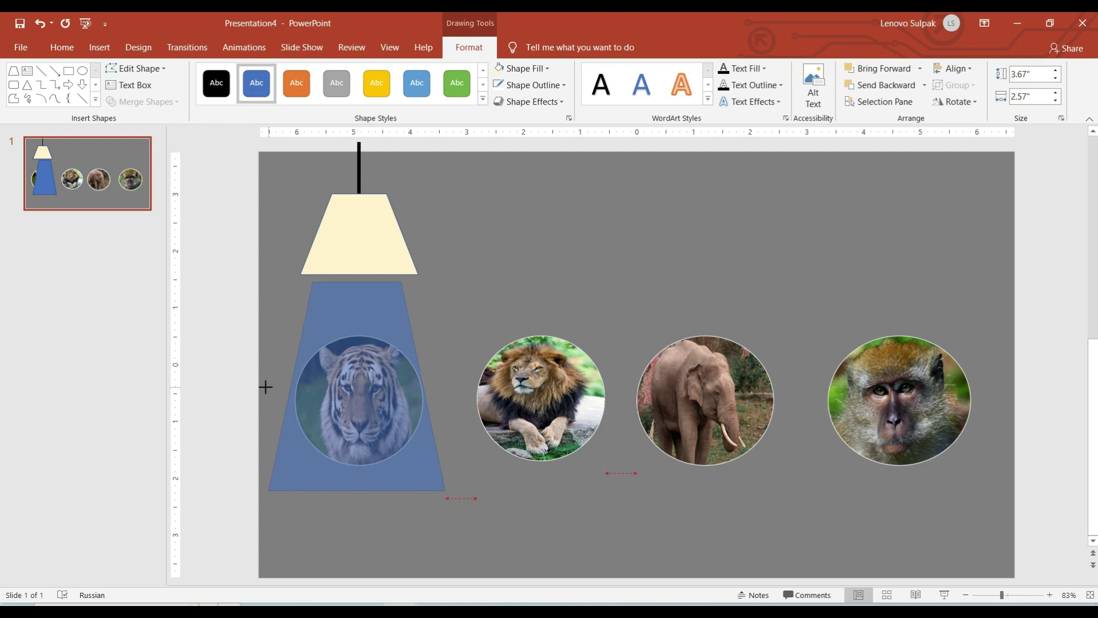
left_click_drag(265, 388, 265, 387)
left_click_drag(353, 490, 350, 482)
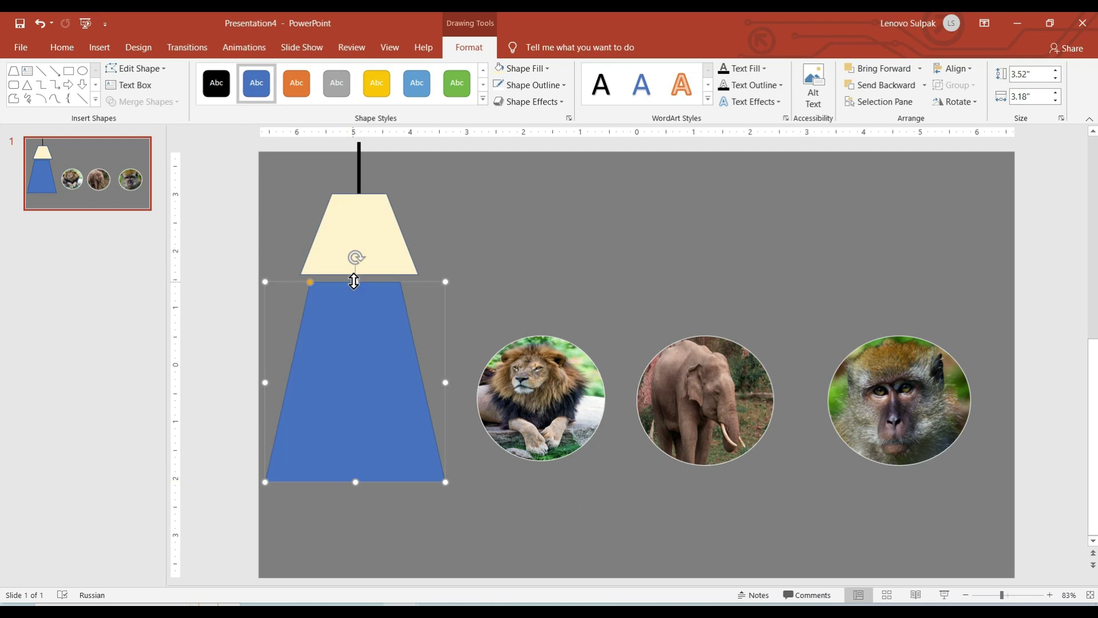
left_click_drag(352, 280, 355, 276)
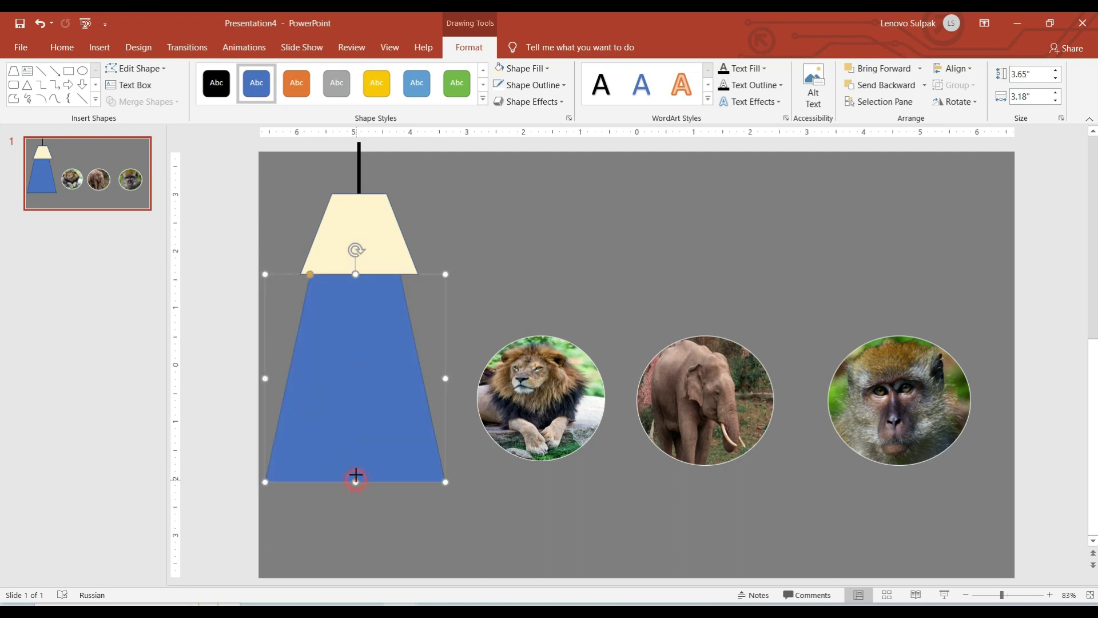
left_click_drag(355, 480, 355, 473)
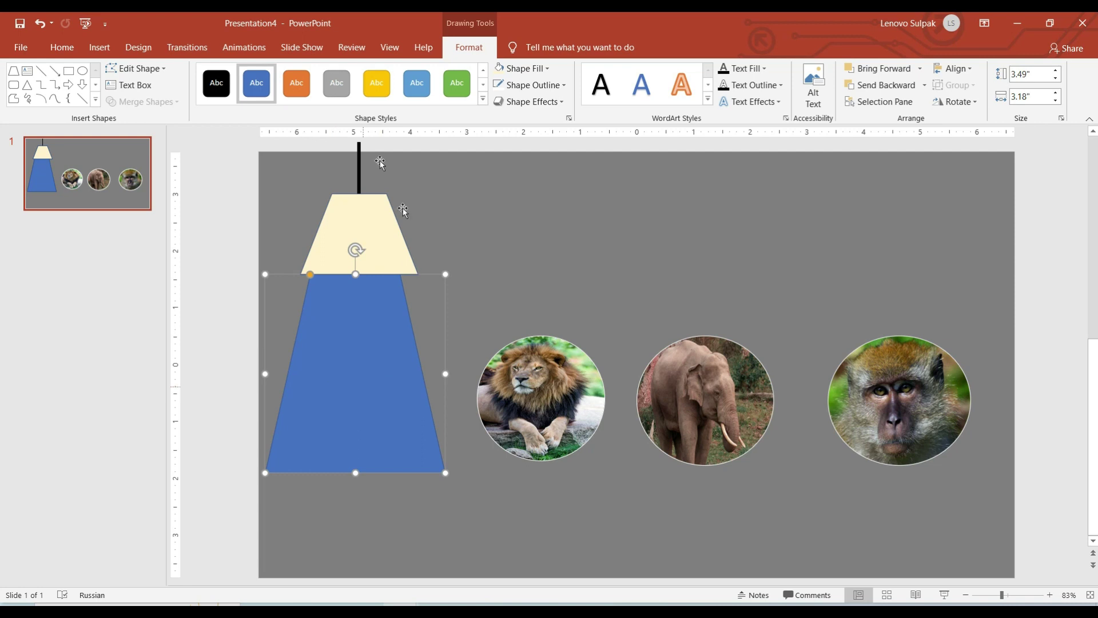
left_click(533, 69)
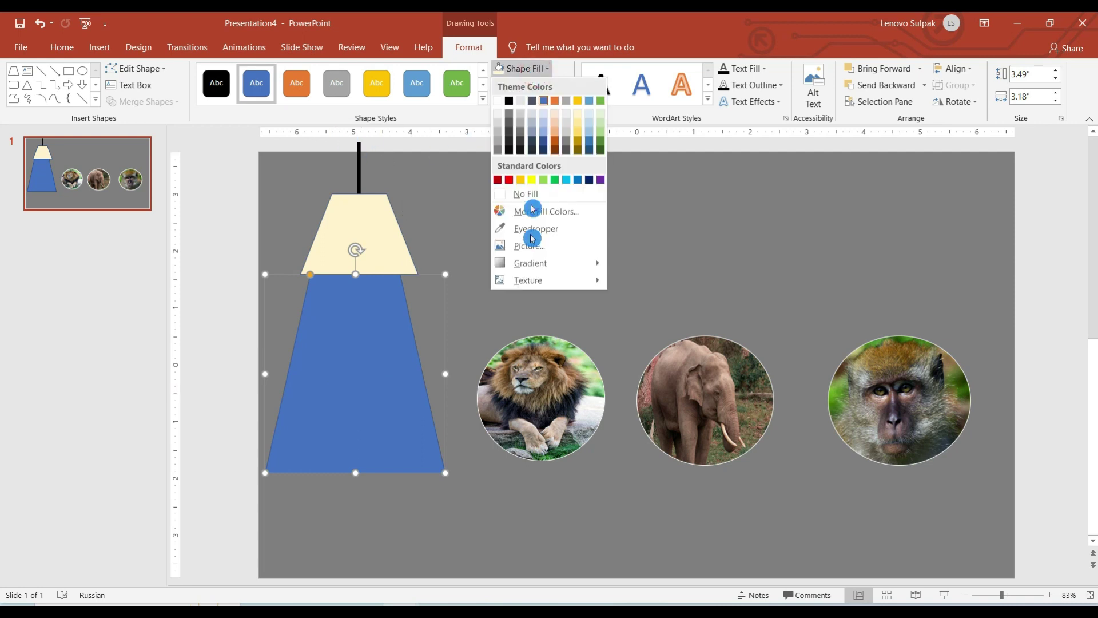
mouse_move(530, 262)
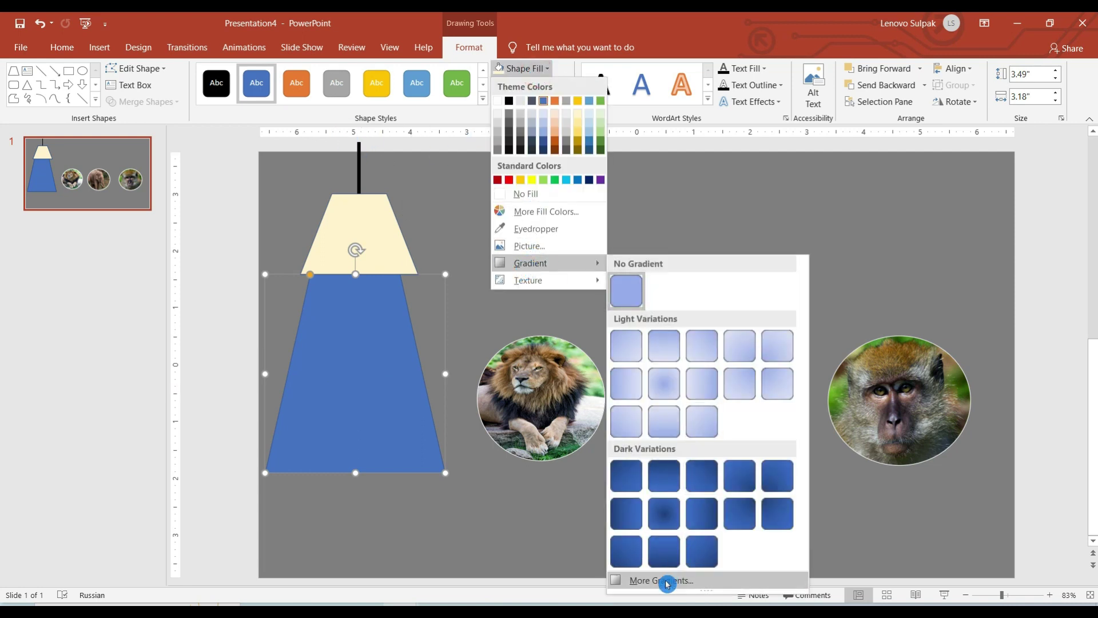
Switch the beam to a gradient fill and adjust its gradient stops
left_click(667, 582)
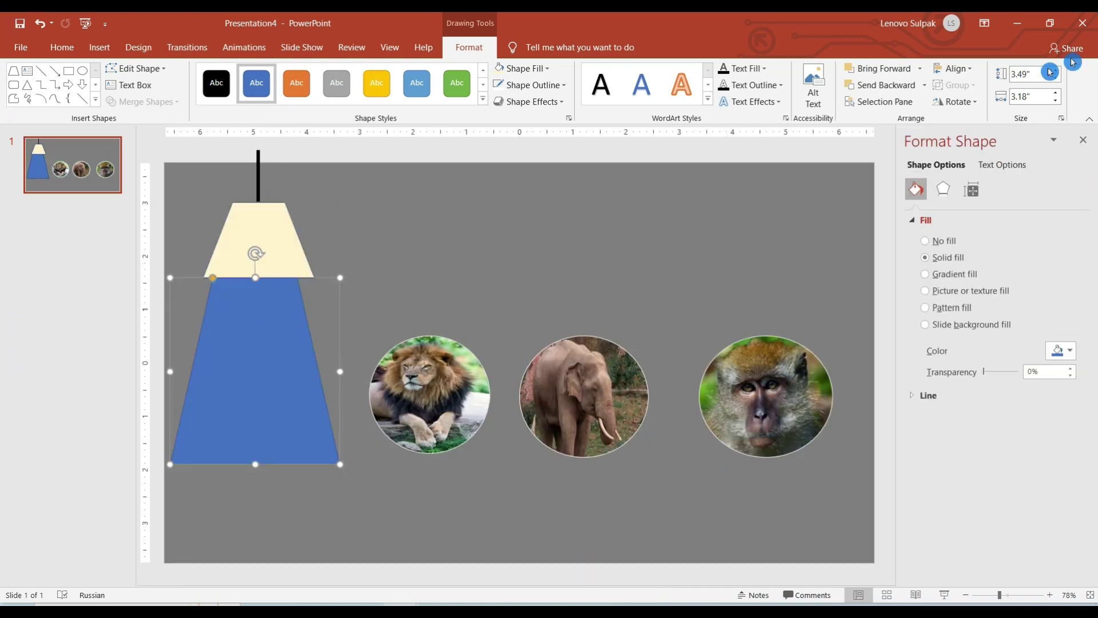
left_click(932, 278)
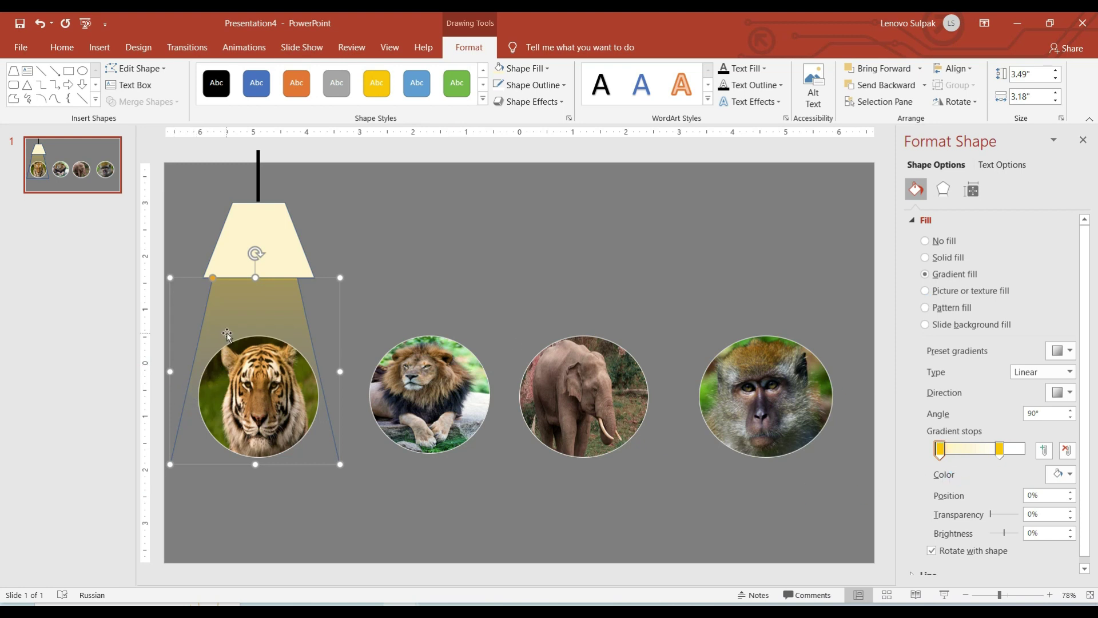
left_click(942, 454)
left_click(1000, 452)
left_click(976, 450)
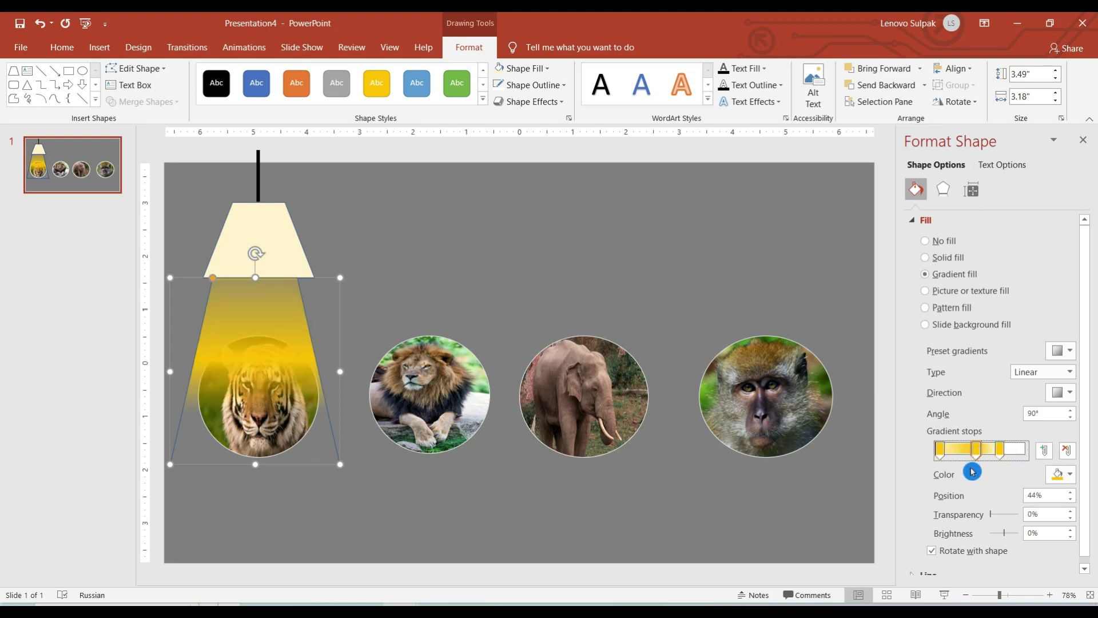
left_click(1067, 452)
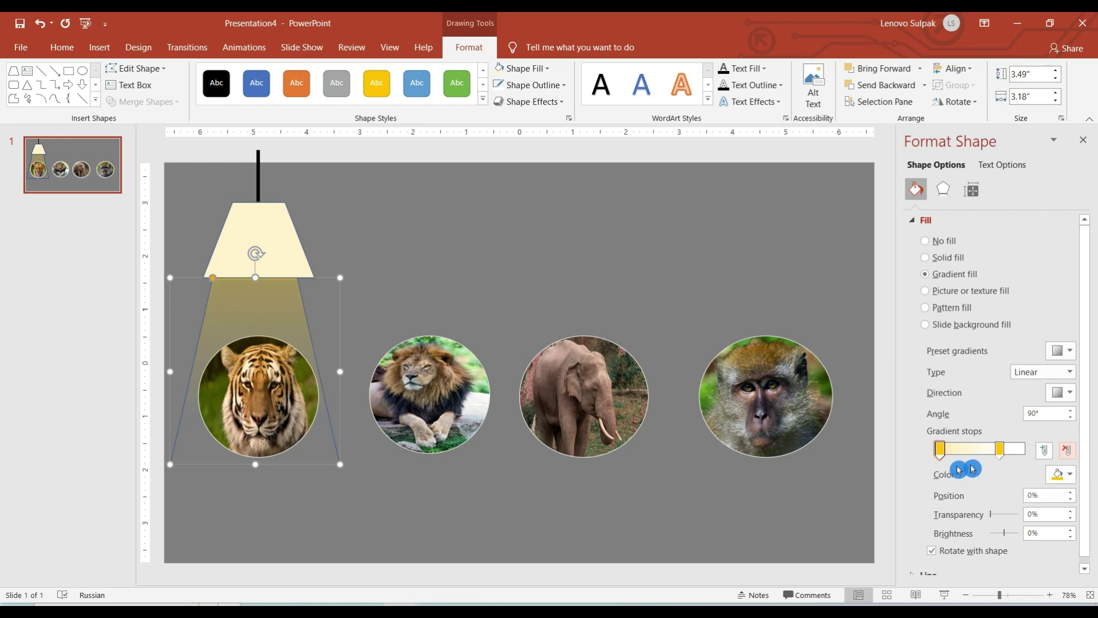
left_click(942, 453)
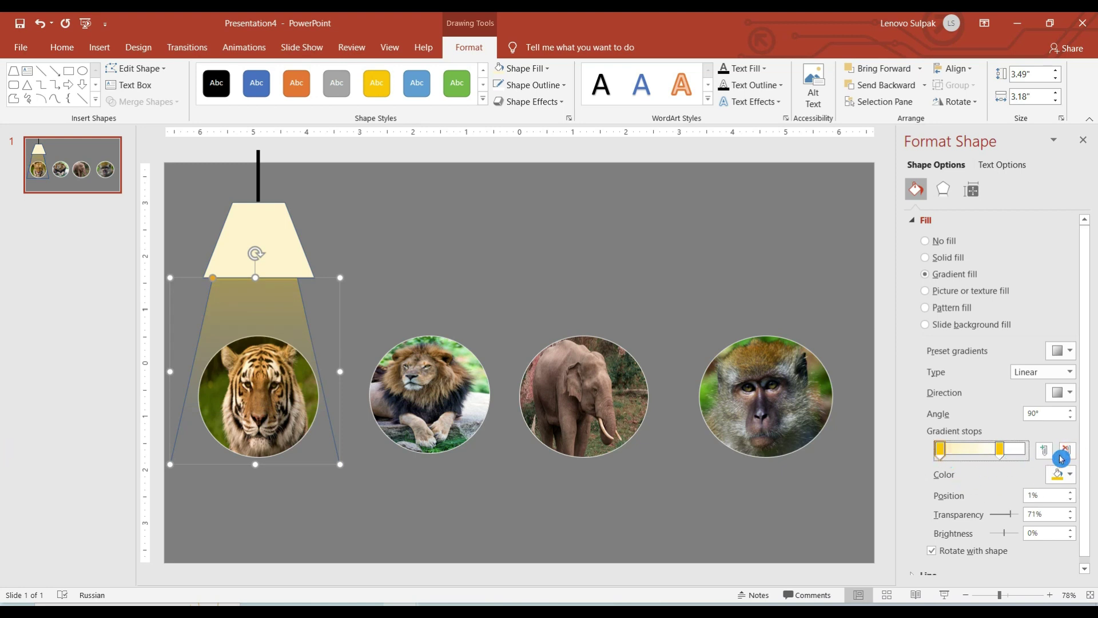
Make the first gradient stop yellow and raise the beam's transparency to about 65%
left_click(1062, 481)
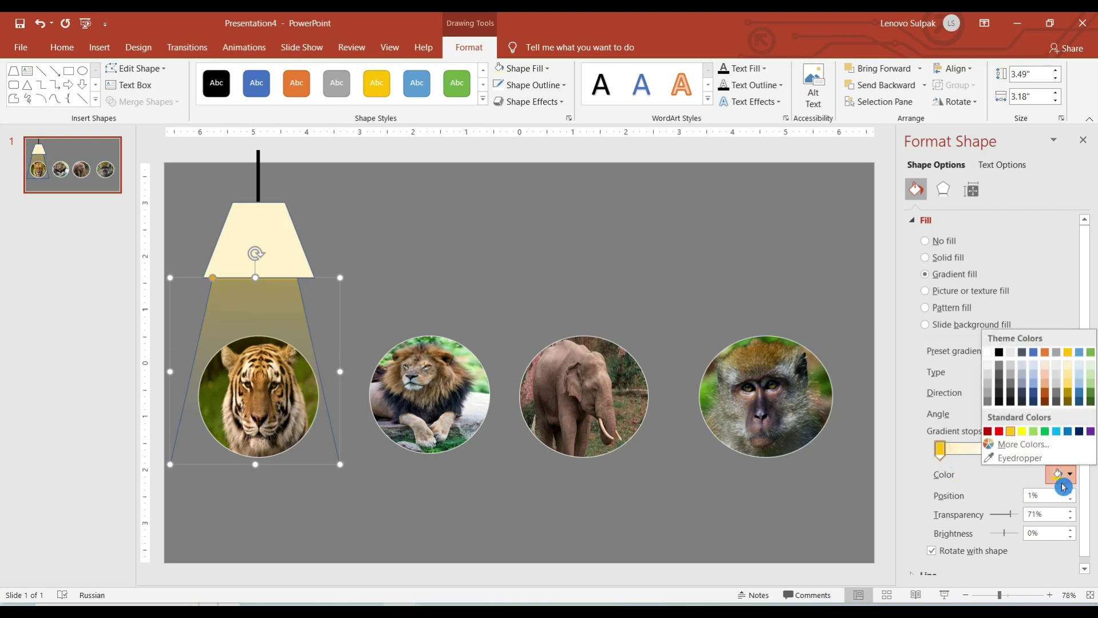
left_click(1010, 431)
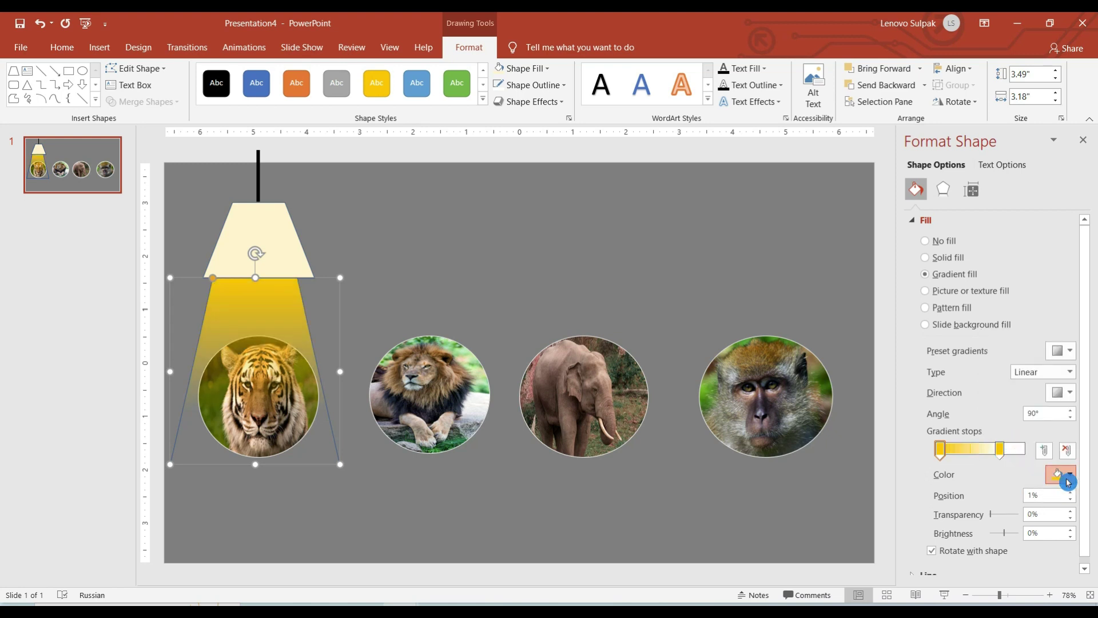
left_click(1069, 475)
left_click(1001, 431)
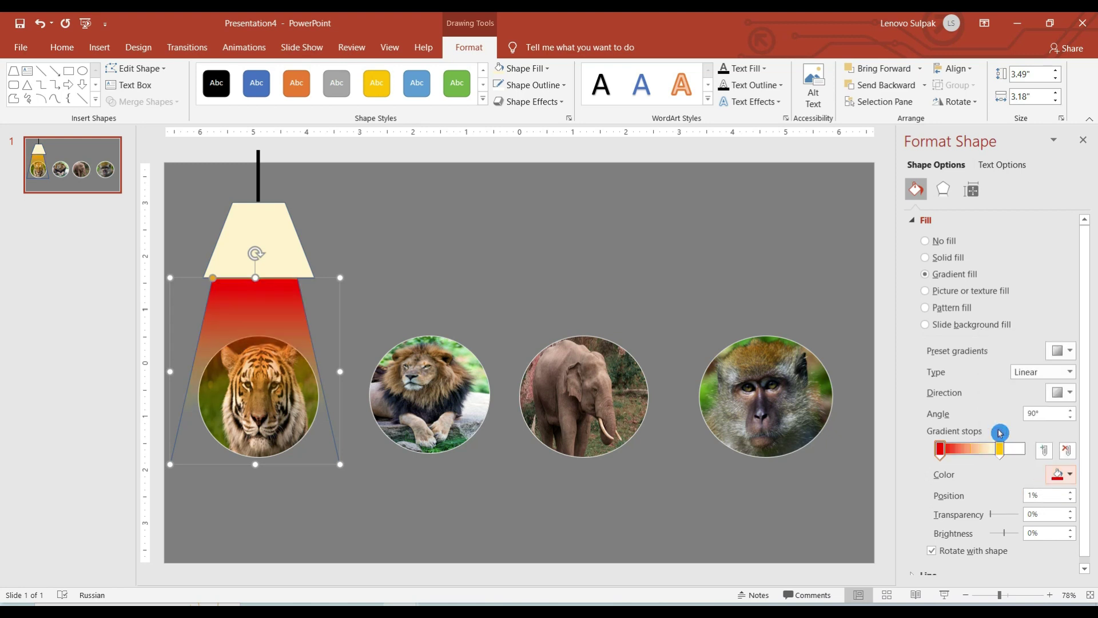
left_click(1069, 474)
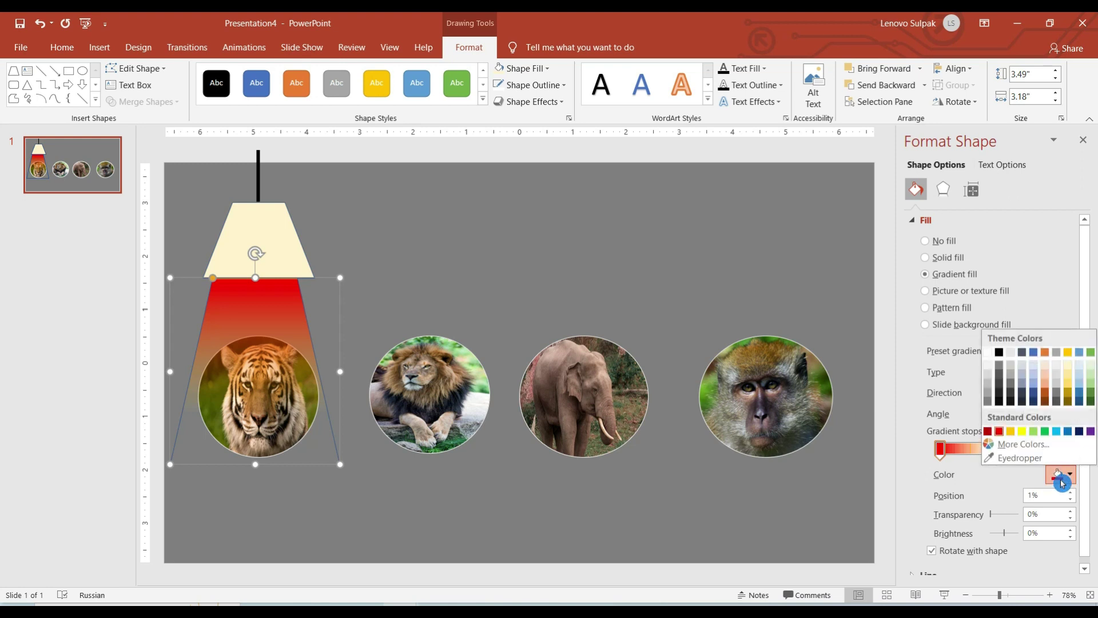
left_click(1022, 432)
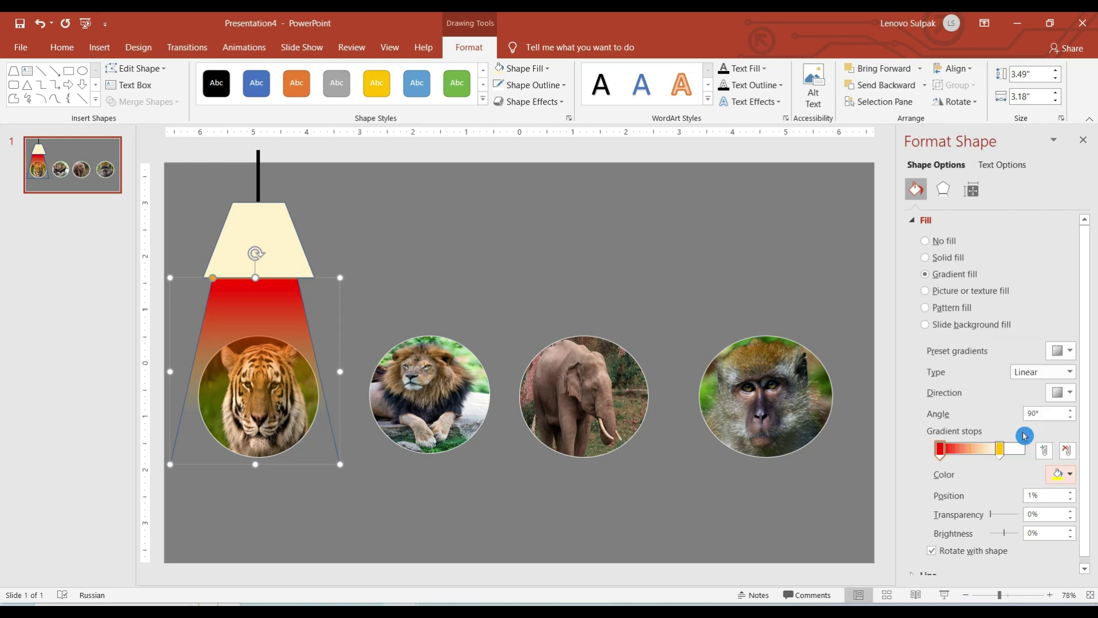
left_click(995, 449)
mouse_move(977, 455)
left_mouse_down()
mouse_move(917, 445)
mouse_move(990, 452)
mouse_move(922, 451)
mouse_move(941, 464)
left_mouse_up()
left_click(941, 450)
left_click(993, 526)
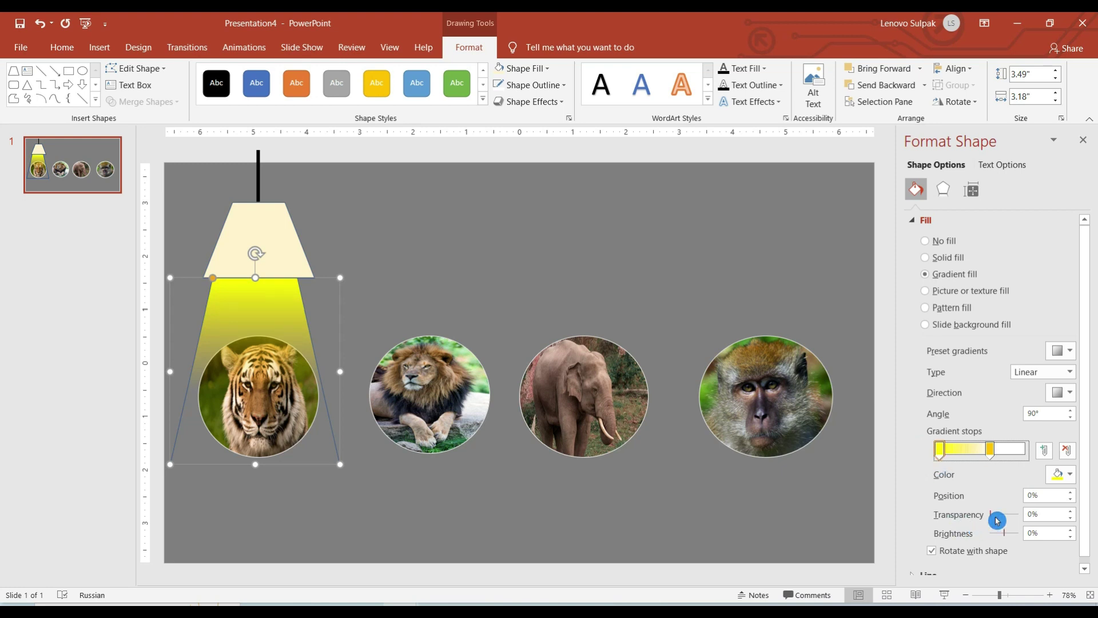
left_click_drag(994, 520, 1012, 522)
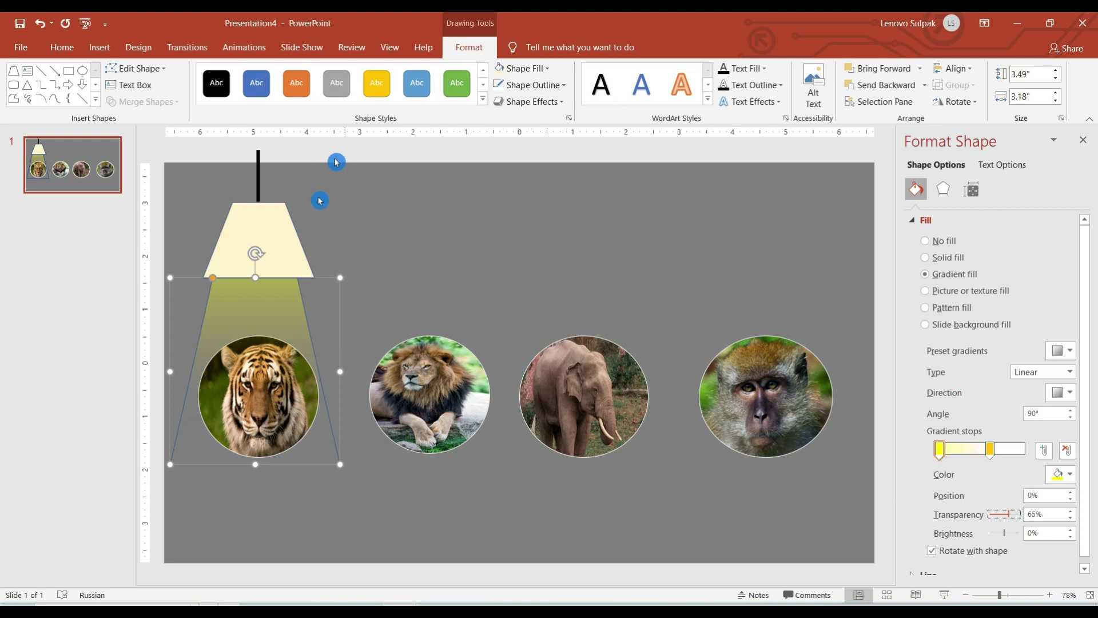
Set the light beam to No Outline and deselect it
left_click(540, 86)
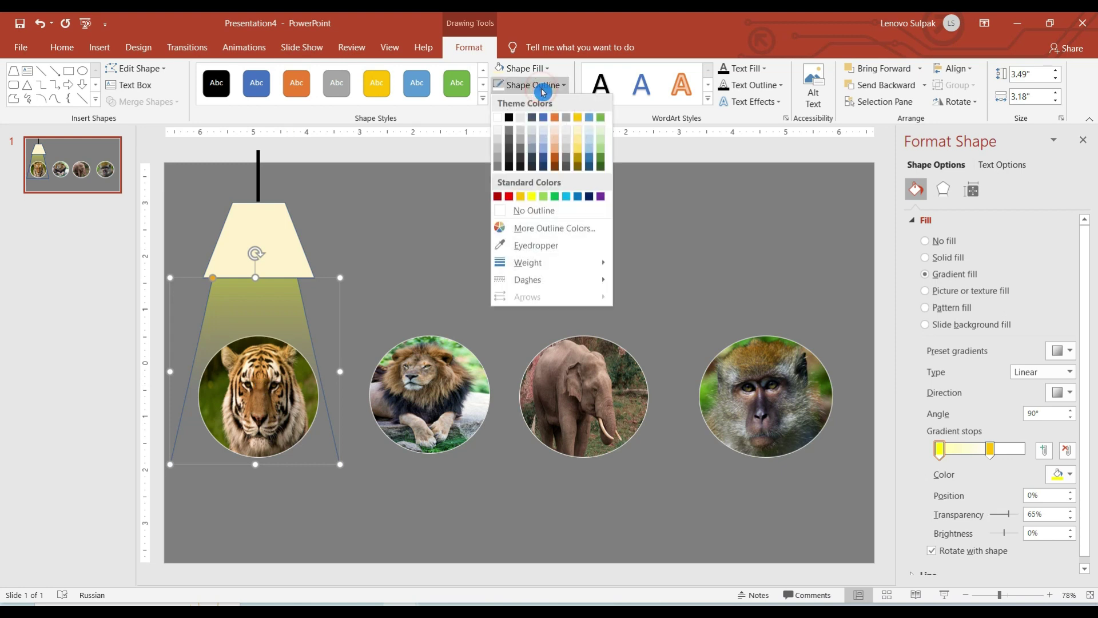
left_click(501, 211)
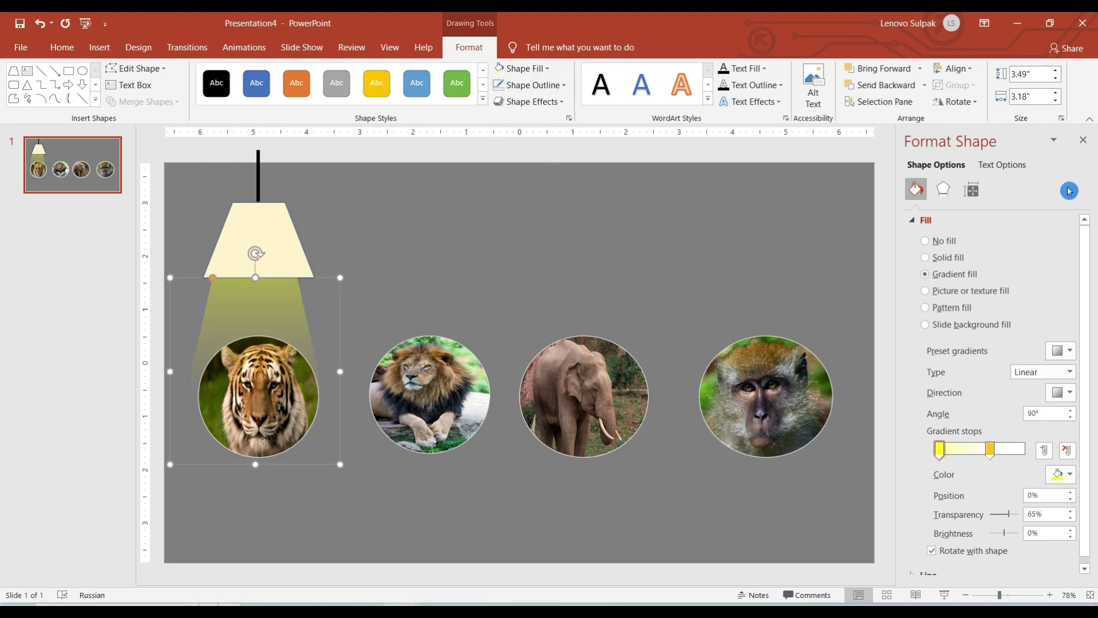
left_click(506, 302)
left_click(208, 511)
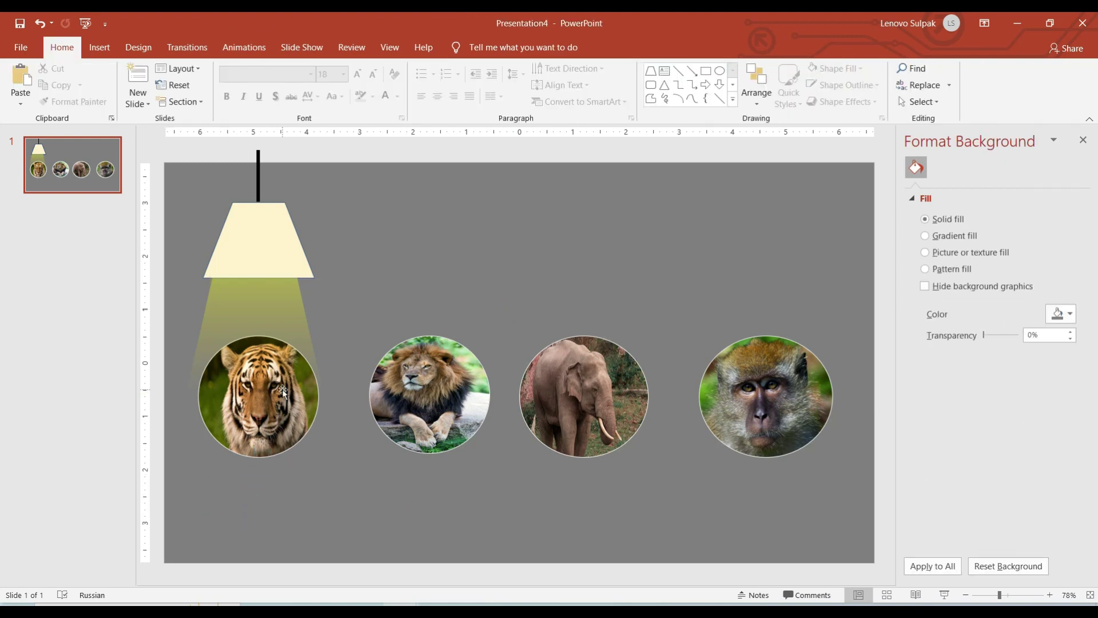
left_click(541, 278)
left_click(99, 48)
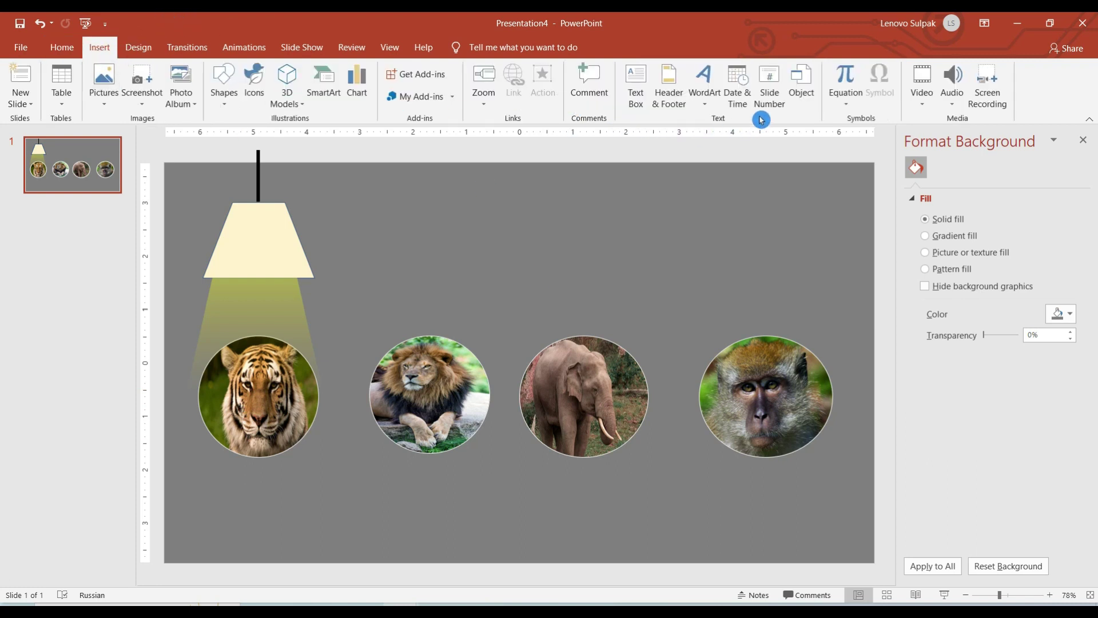
Draw a text box below the tiger photo with a heading line and a body text line
left_click(634, 87)
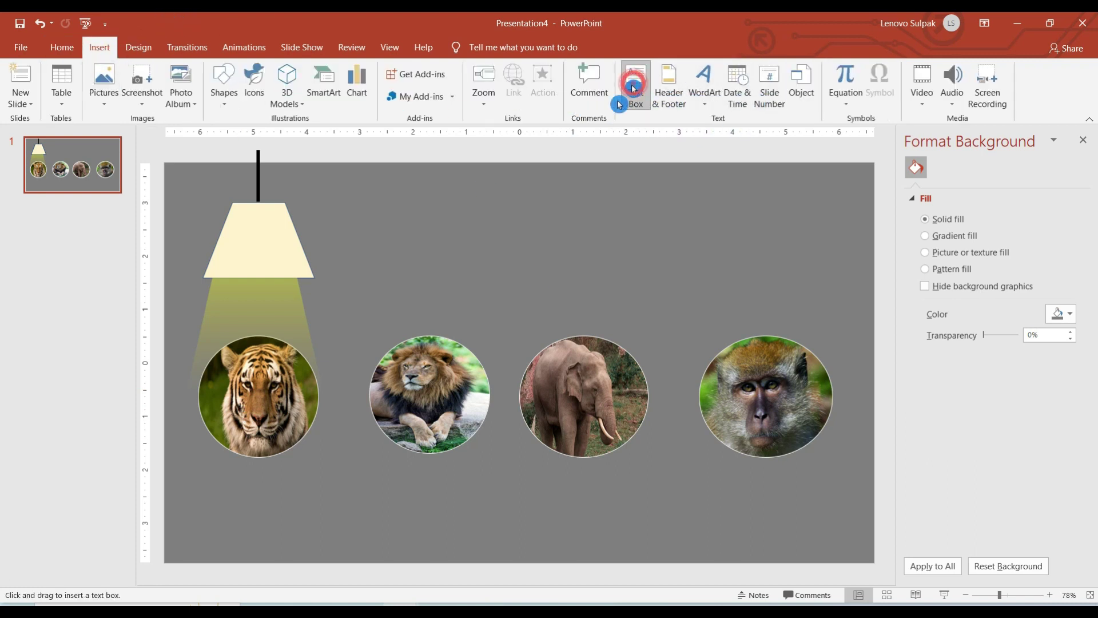
left_click_drag(184, 473, 353, 546)
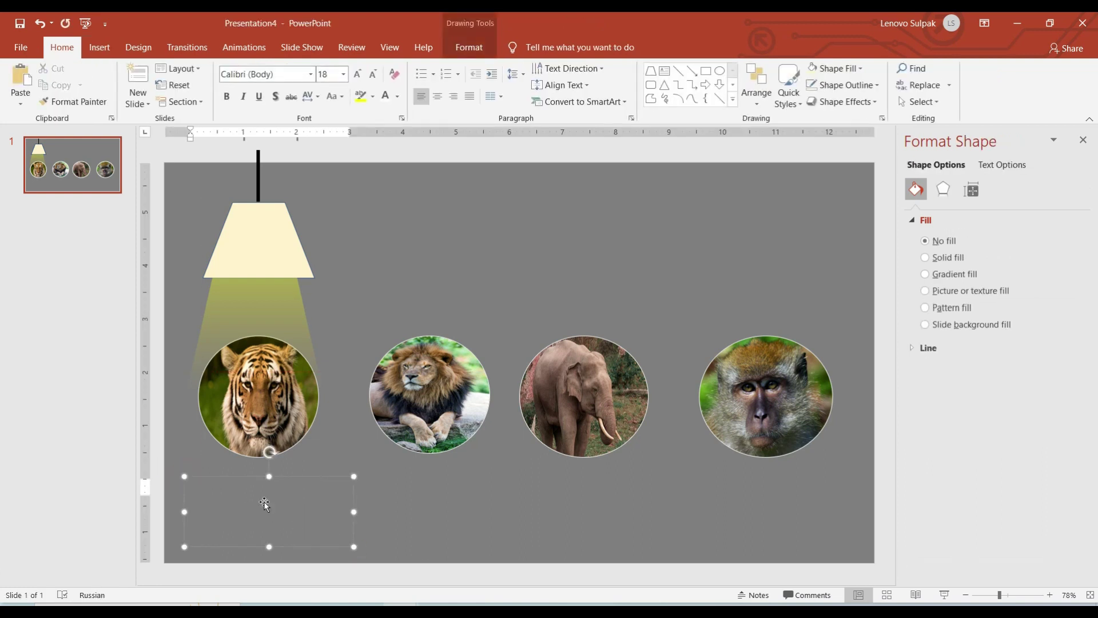
type("Tiger")
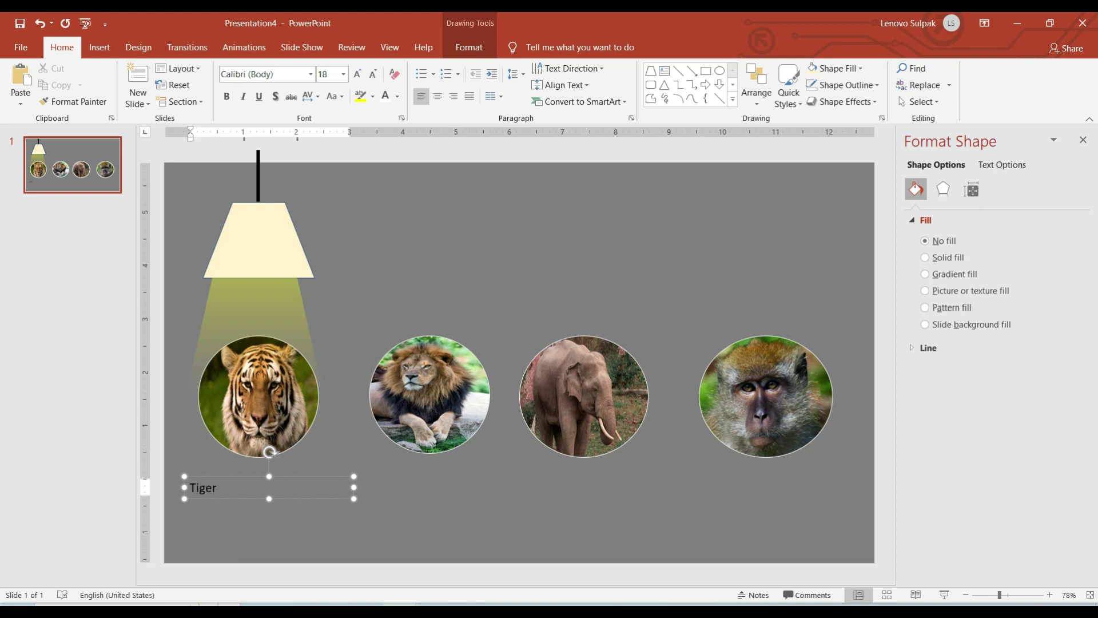
key("Return")
type("Your text her")
type("Subtitle-1")
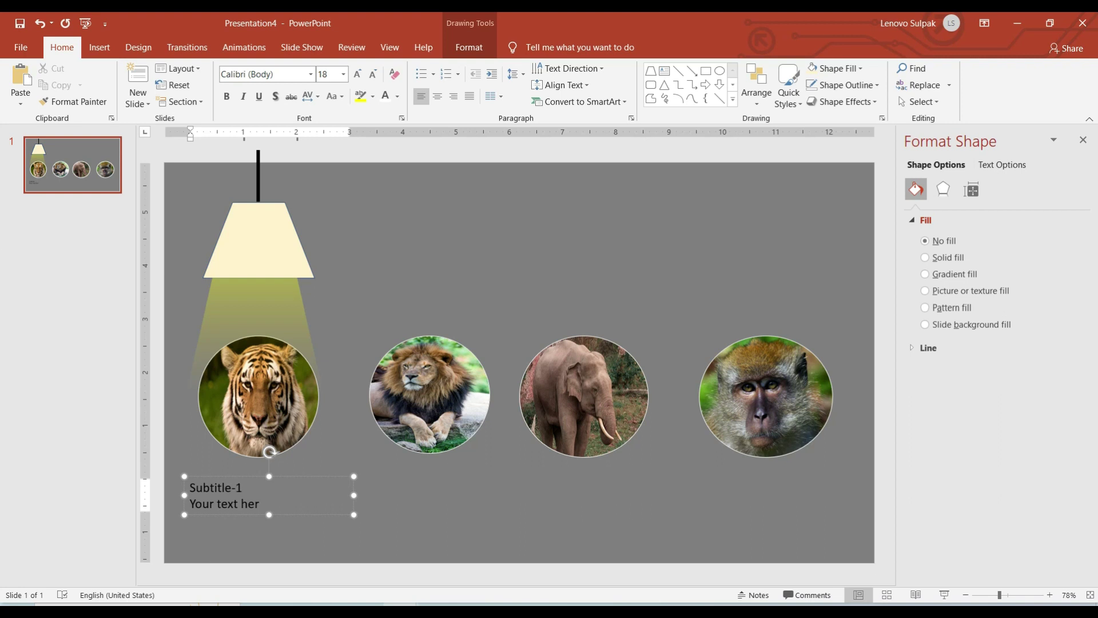
Make the Subtitle-1 heading 28 pt, bold and gold
double_click(237, 487)
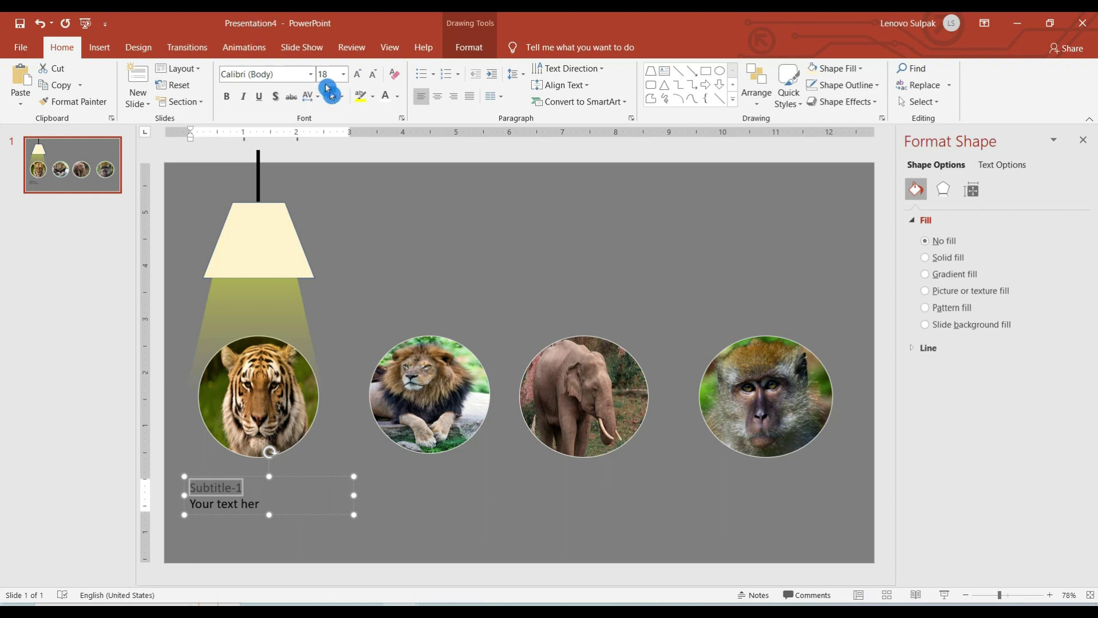
left_click(355, 74)
left_click(355, 74)
left_click(355, 74)
left_click(227, 96)
left_click(401, 102)
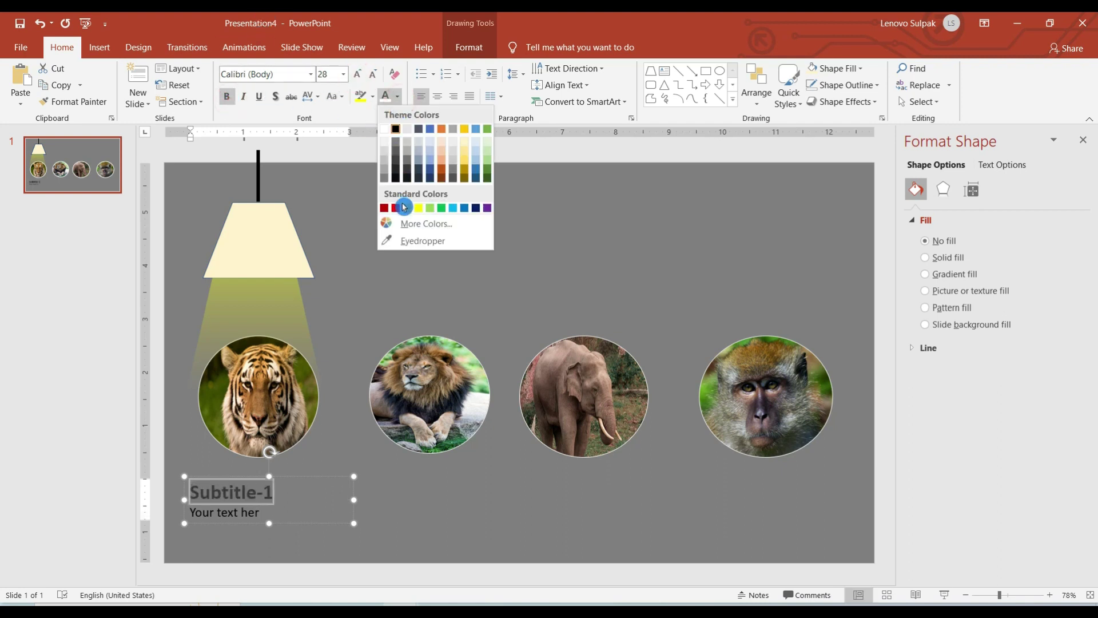
left_click(412, 212)
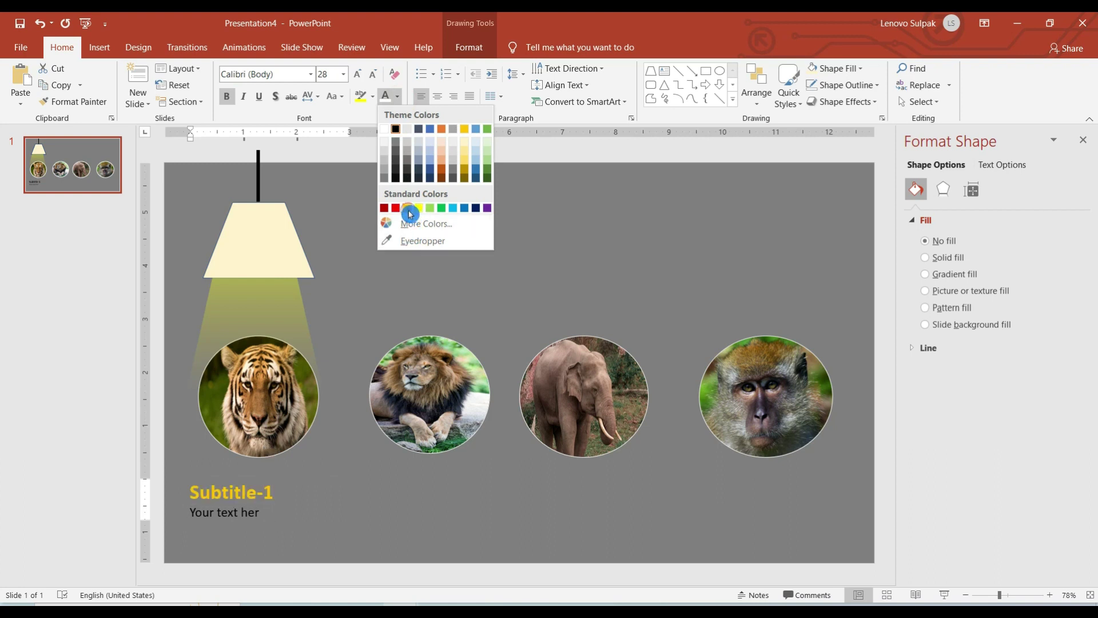
left_click(299, 474)
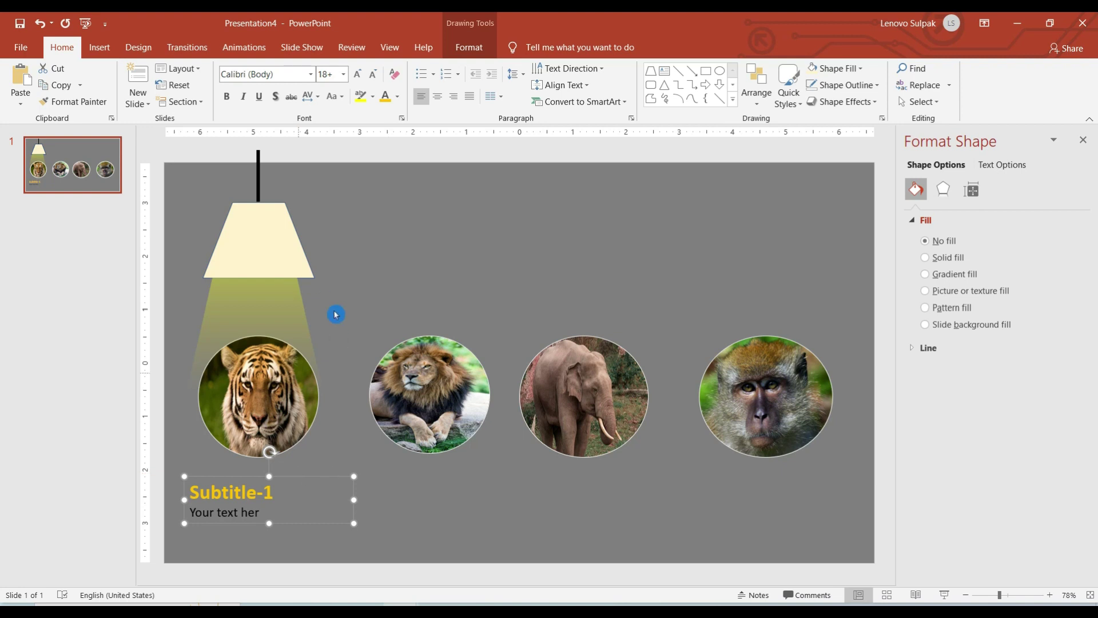
Widen the light beam's left and right edges to the guides and close the Format Shape pane
left_click(284, 317)
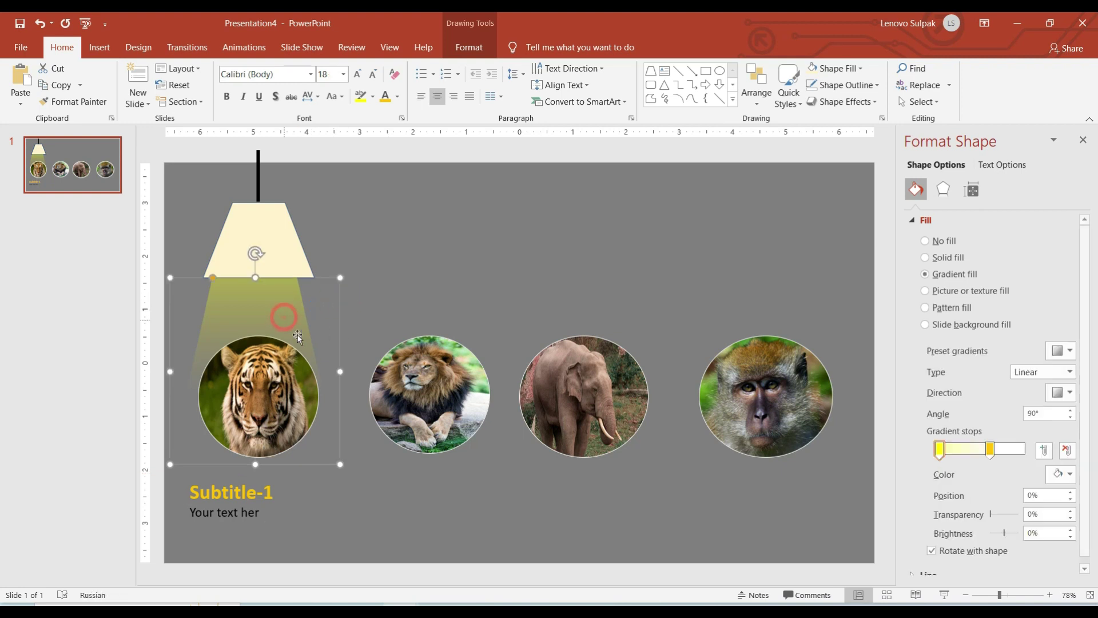
left_click(336, 371)
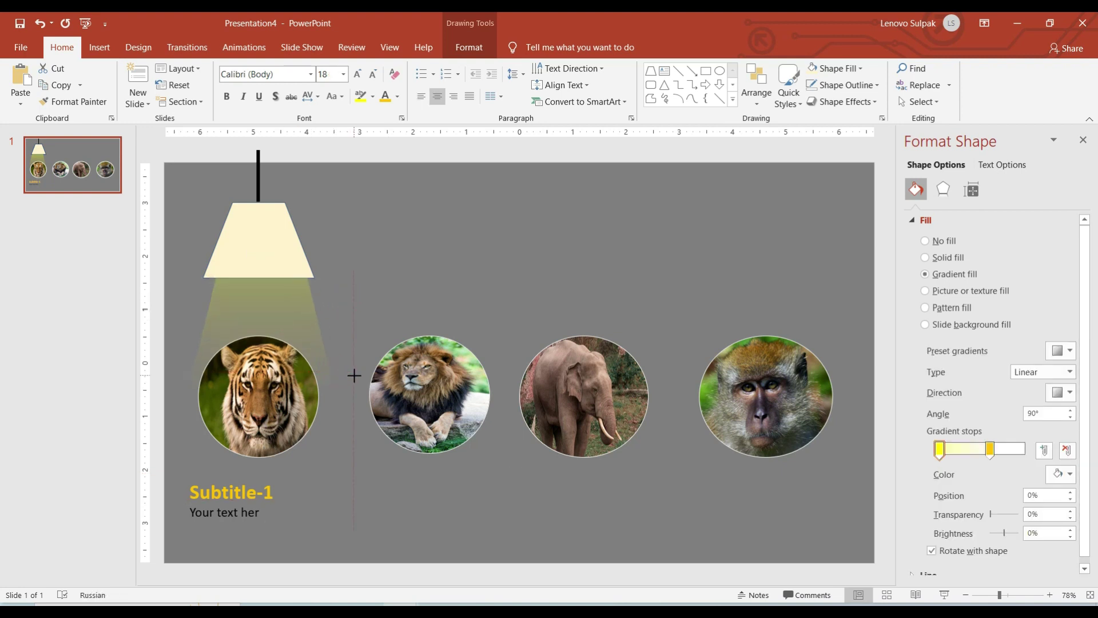
left_click_drag(354, 375, 354, 375)
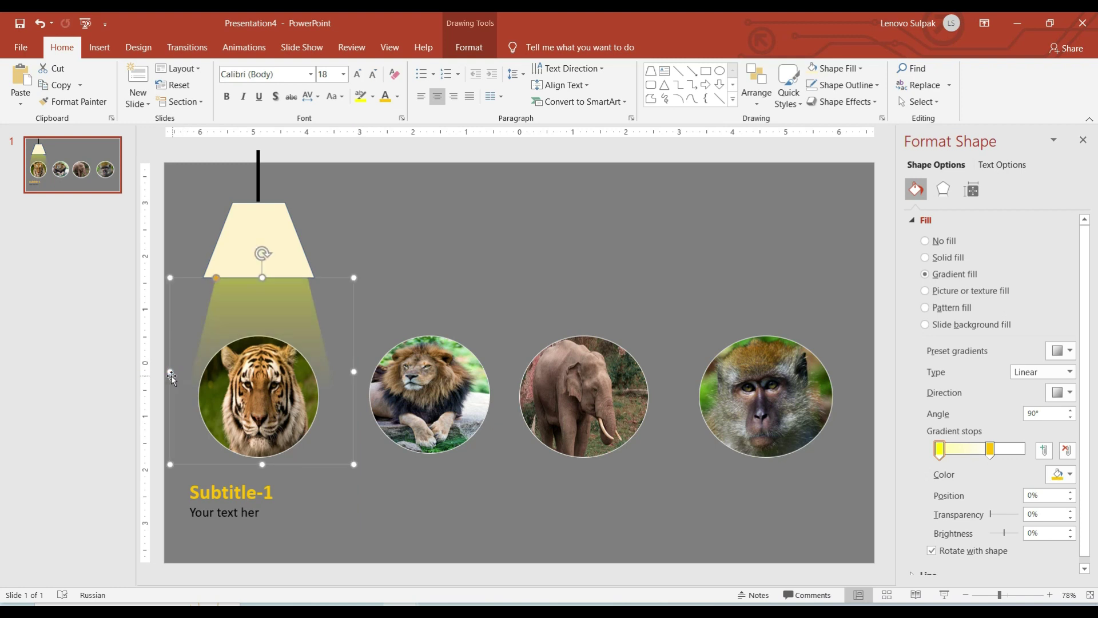
left_click_drag(171, 374, 166, 373)
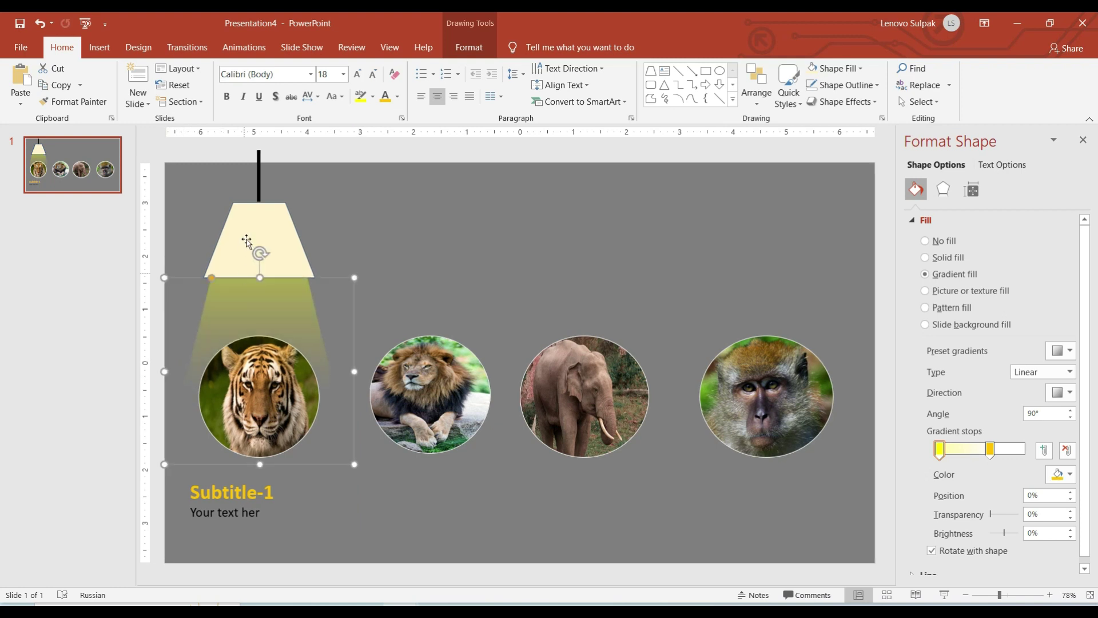
left_click(271, 199)
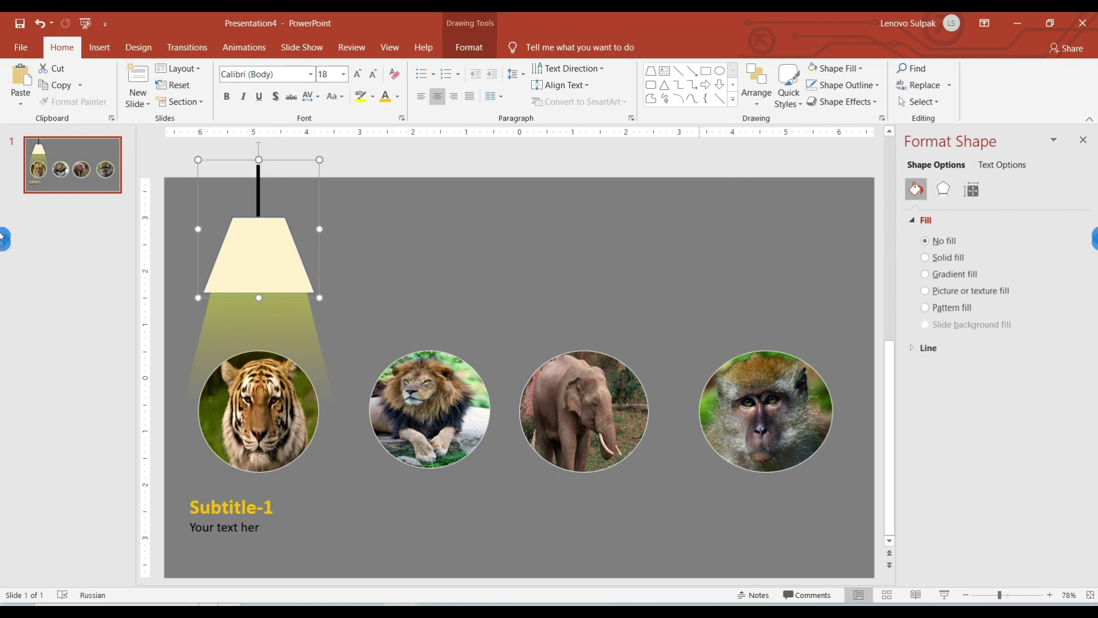
left_click(1083, 140)
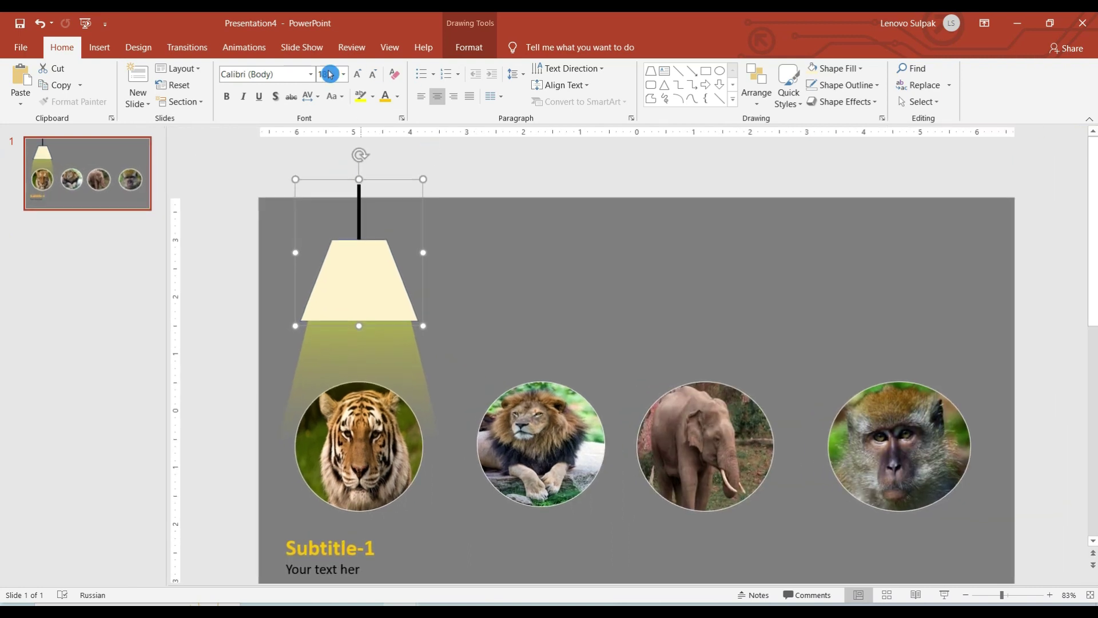
Give the lamp group a Fly In entrance From Top and show the Animation Pane
left_click(245, 48)
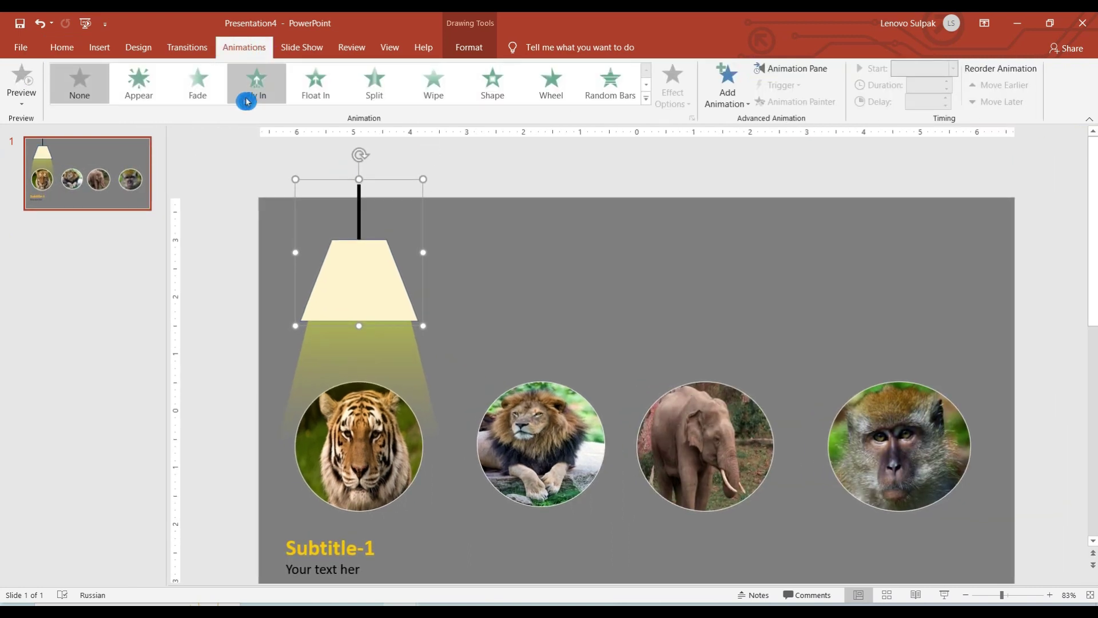
left_click(262, 95)
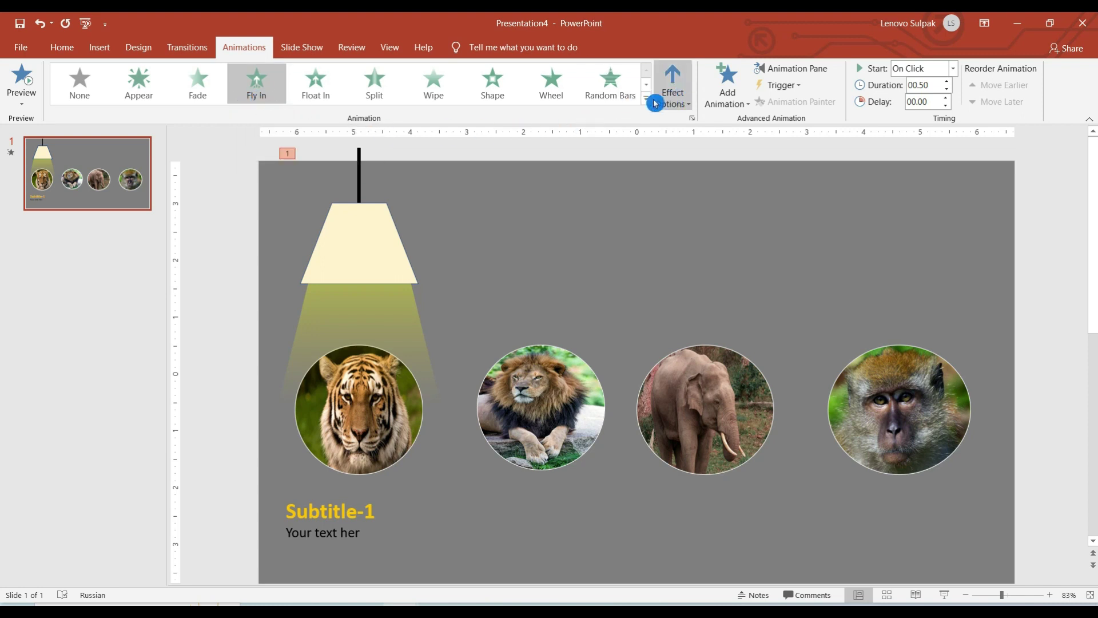
left_click(678, 106)
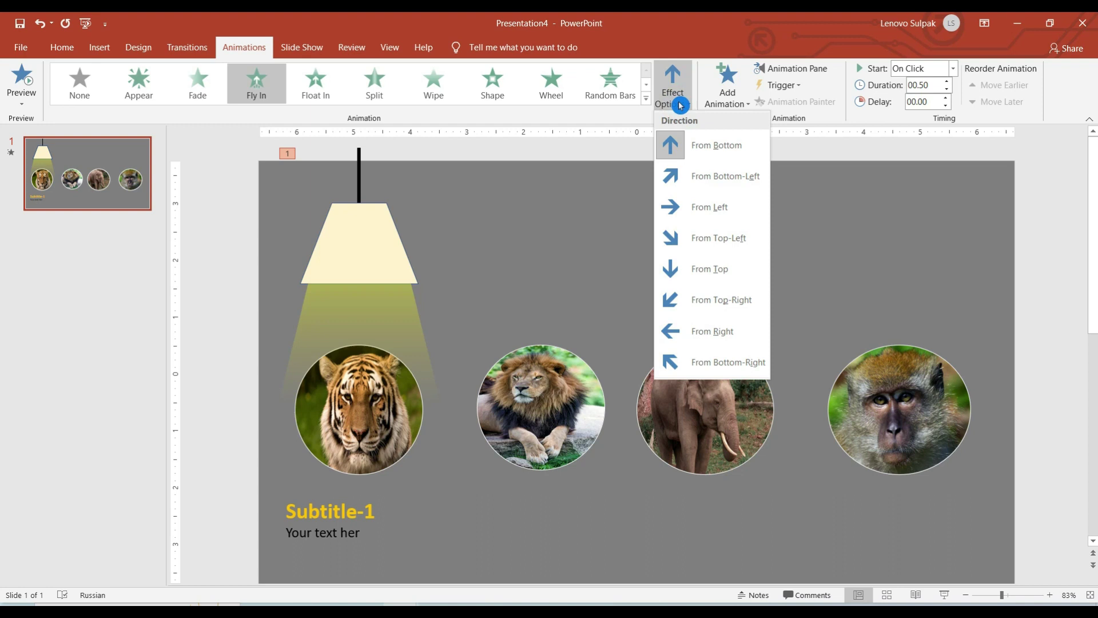
left_click(680, 278)
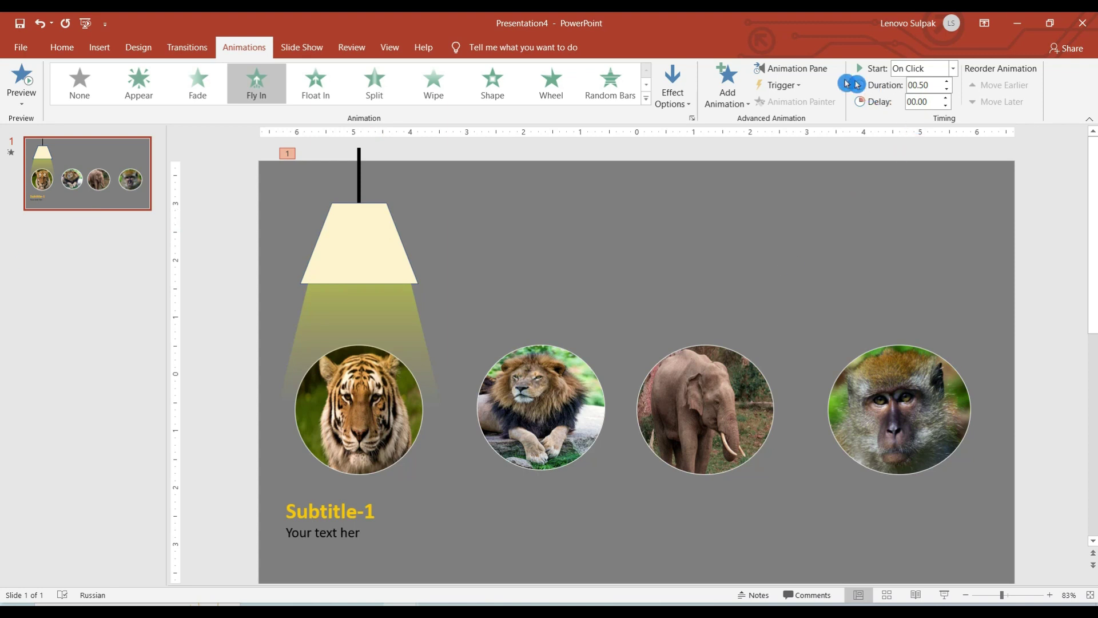
left_click(803, 73)
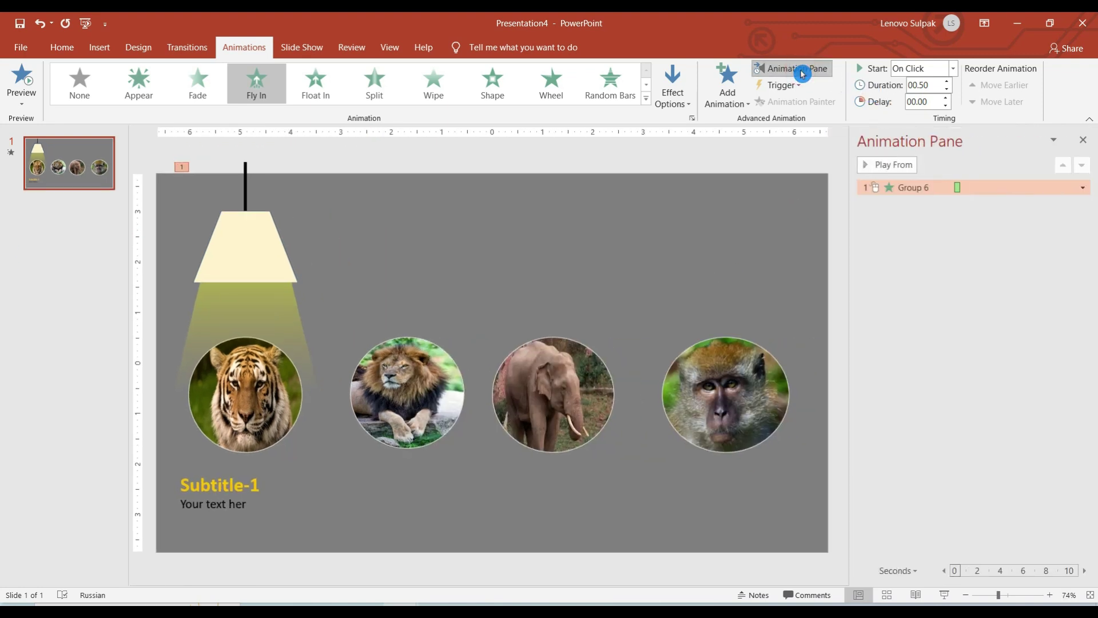
Set Group 6's Fly In to end with a 0.15 sec bounce and preview it
left_click(867, 171)
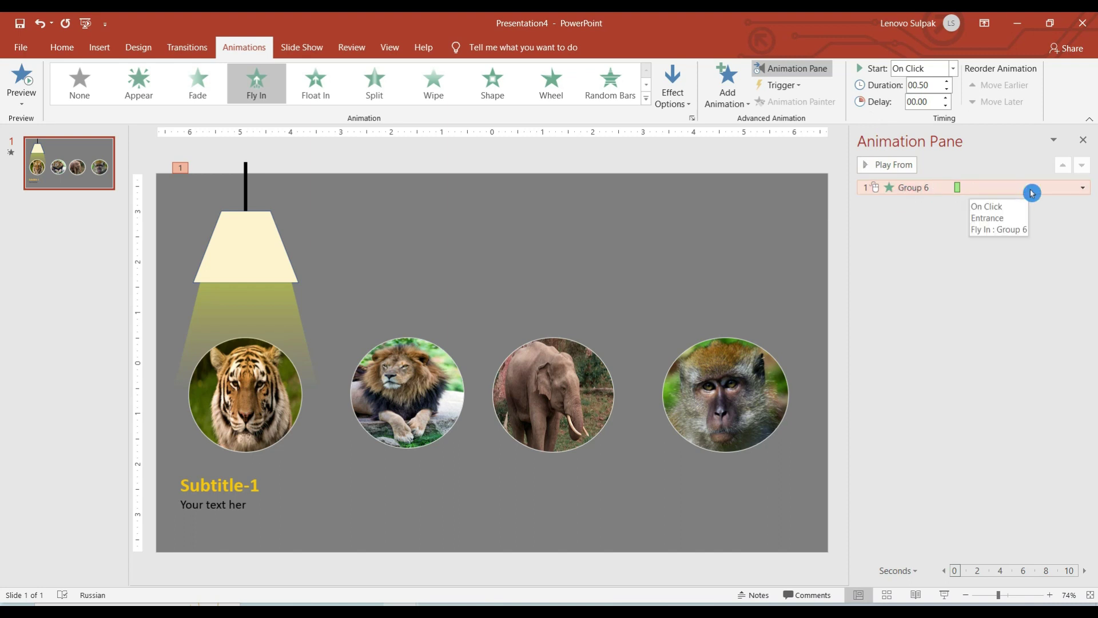
left_click(1083, 195)
left_click(1038, 256)
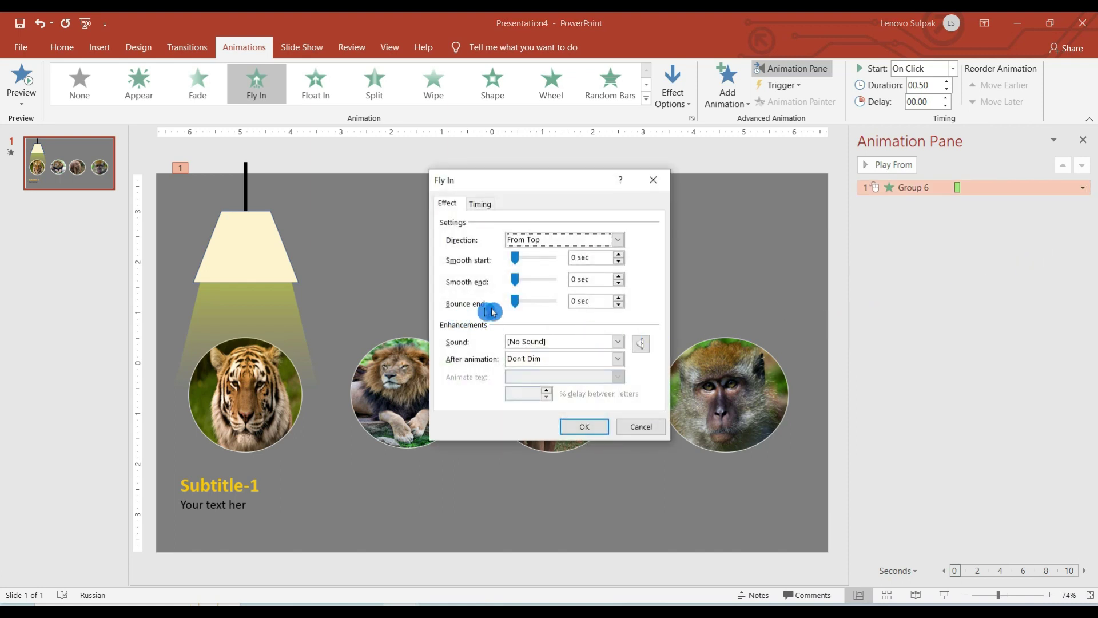
left_click_drag(515, 301, 529, 306)
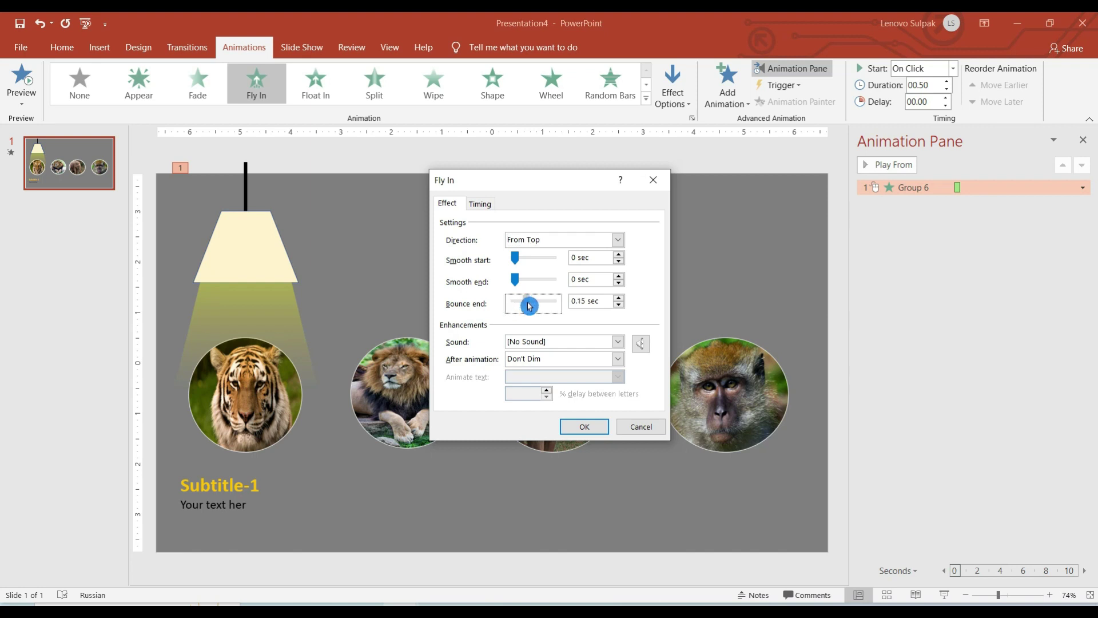
left_click(575, 424)
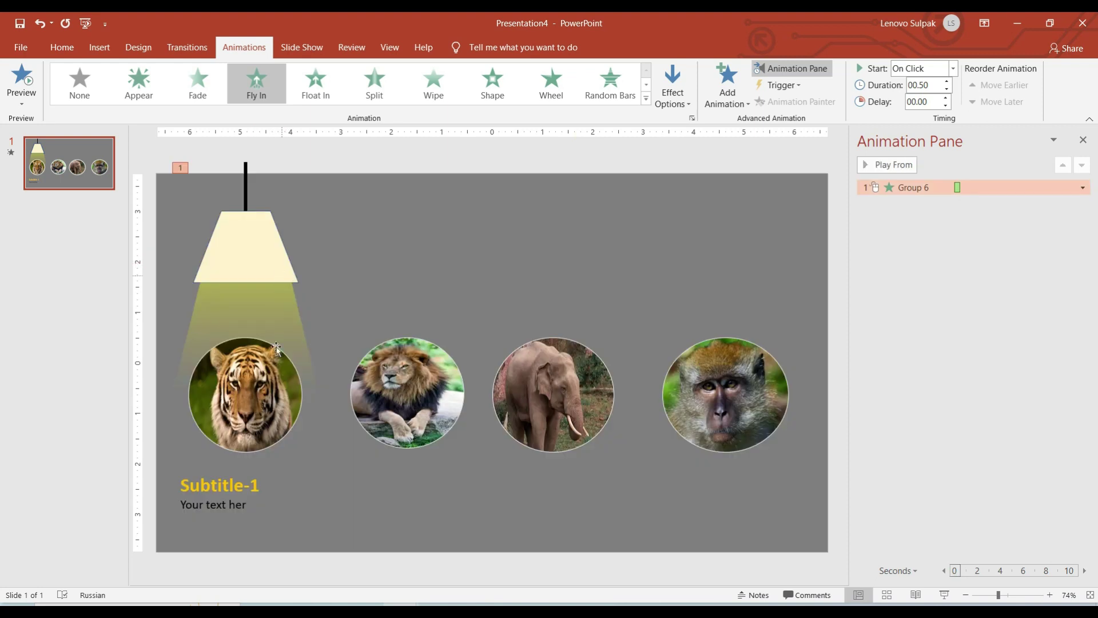
left_click(311, 335)
Start the lamp's Fly In With Previous and give the light beam a Wipe entrance
left_click(956, 73)
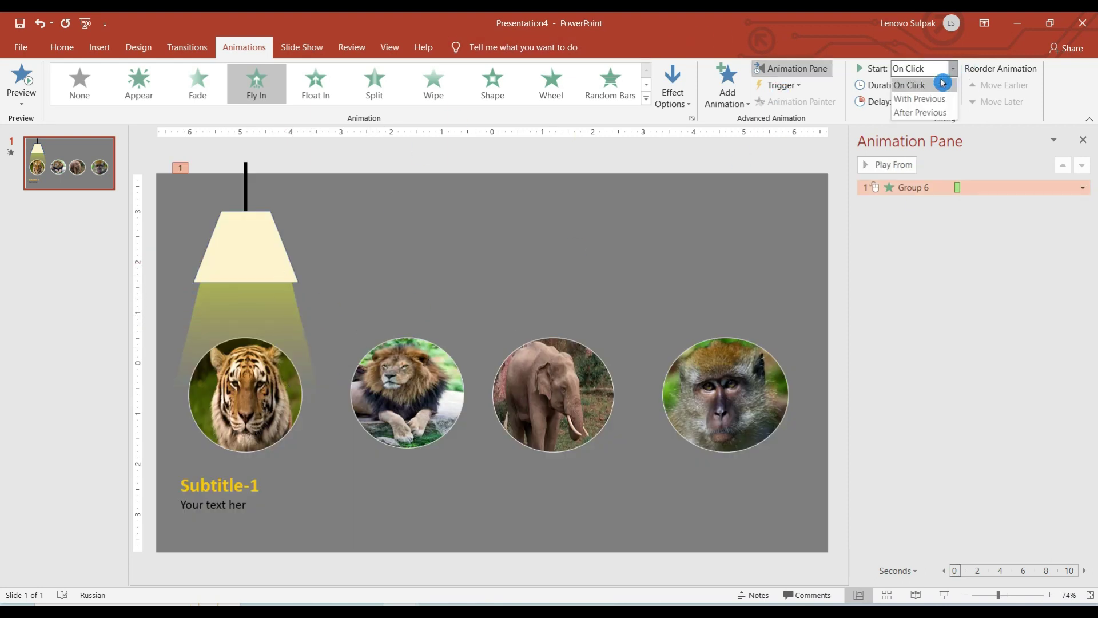
left_click(925, 100)
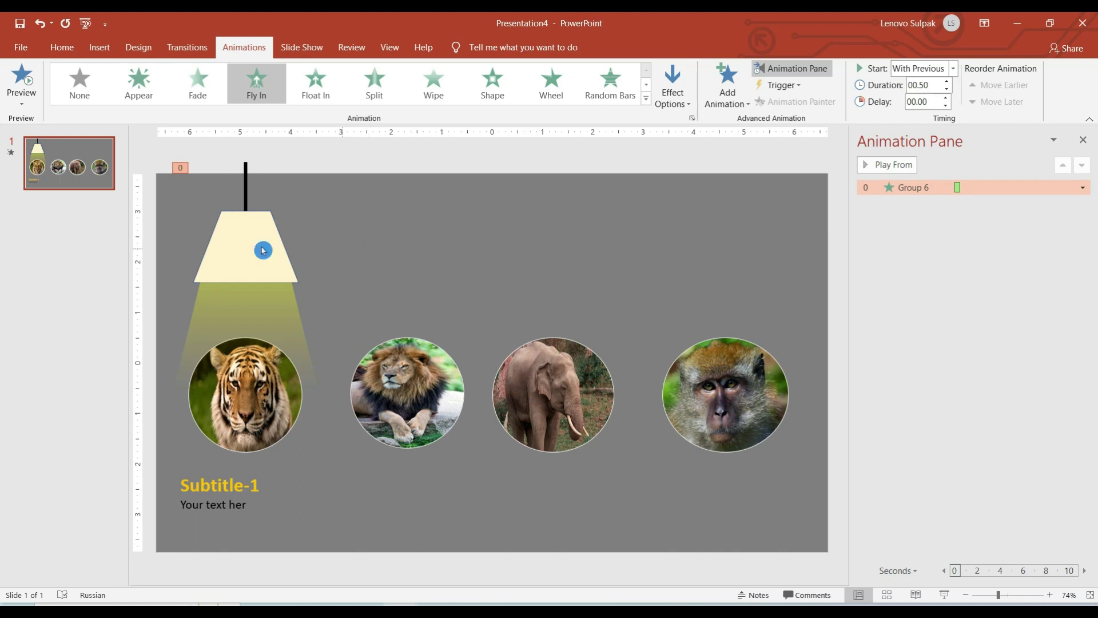
left_click(246, 310)
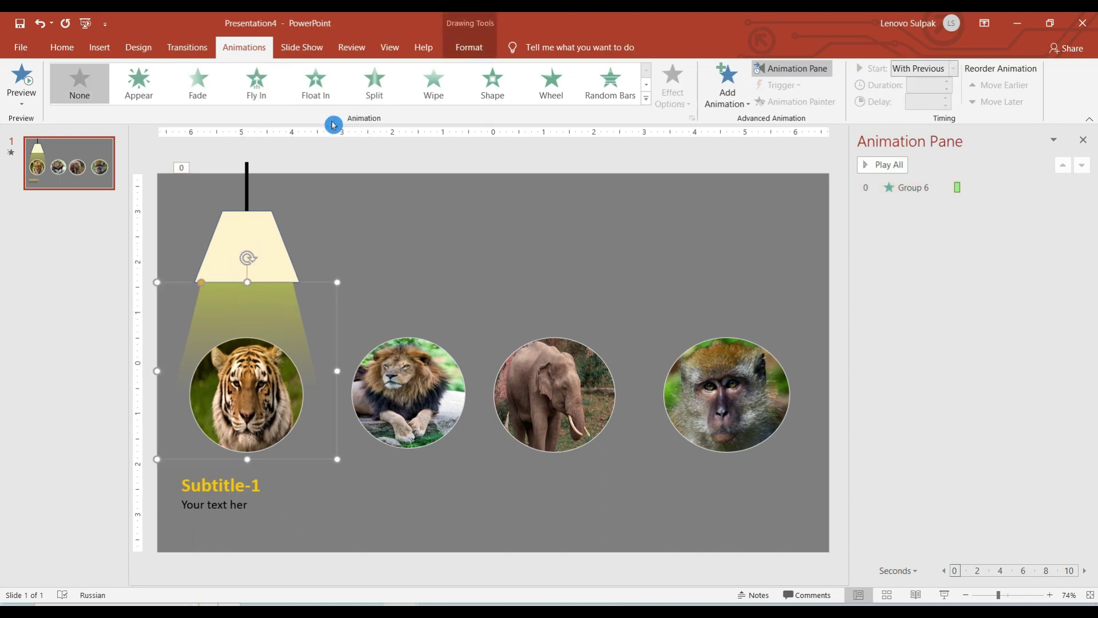
left_click(430, 86)
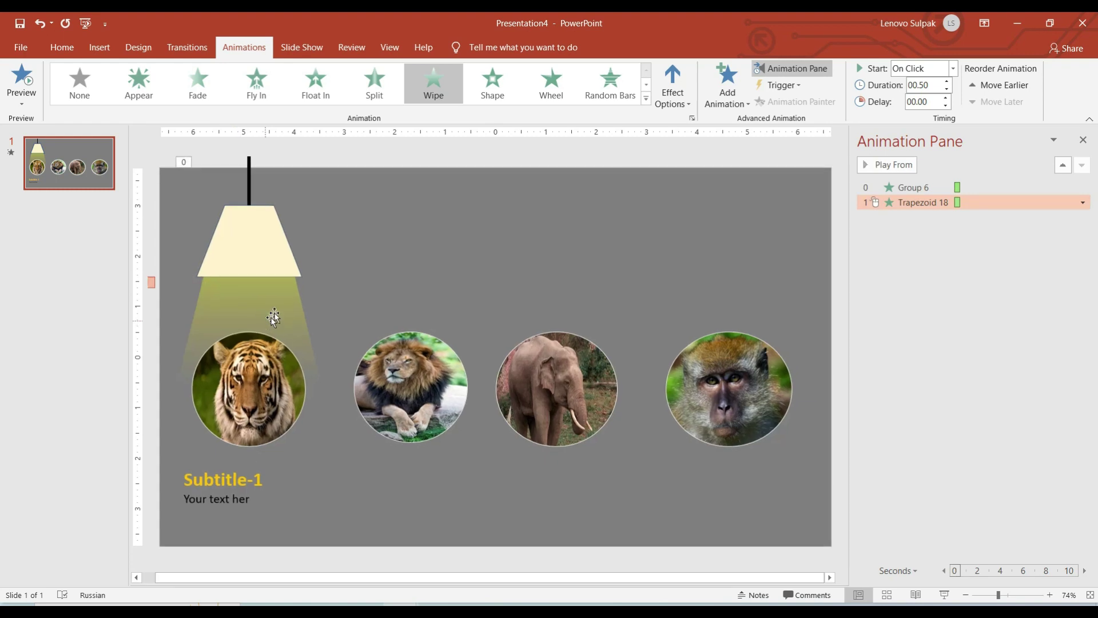
Set the beam's Wipe to From Top, starting After Previous
left_click(681, 100)
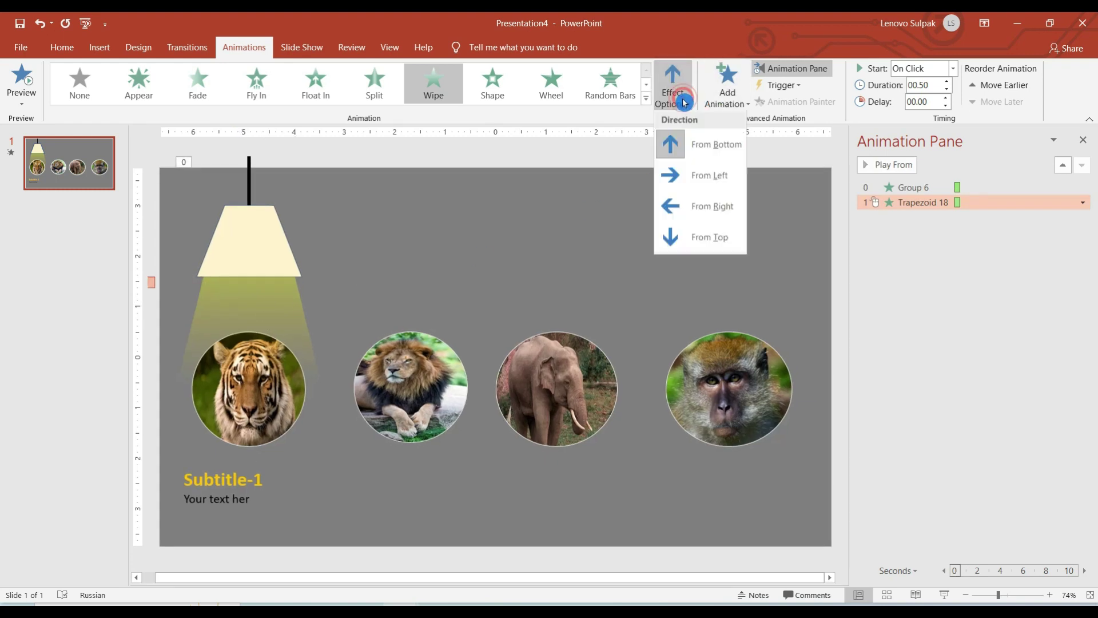
left_click(694, 242)
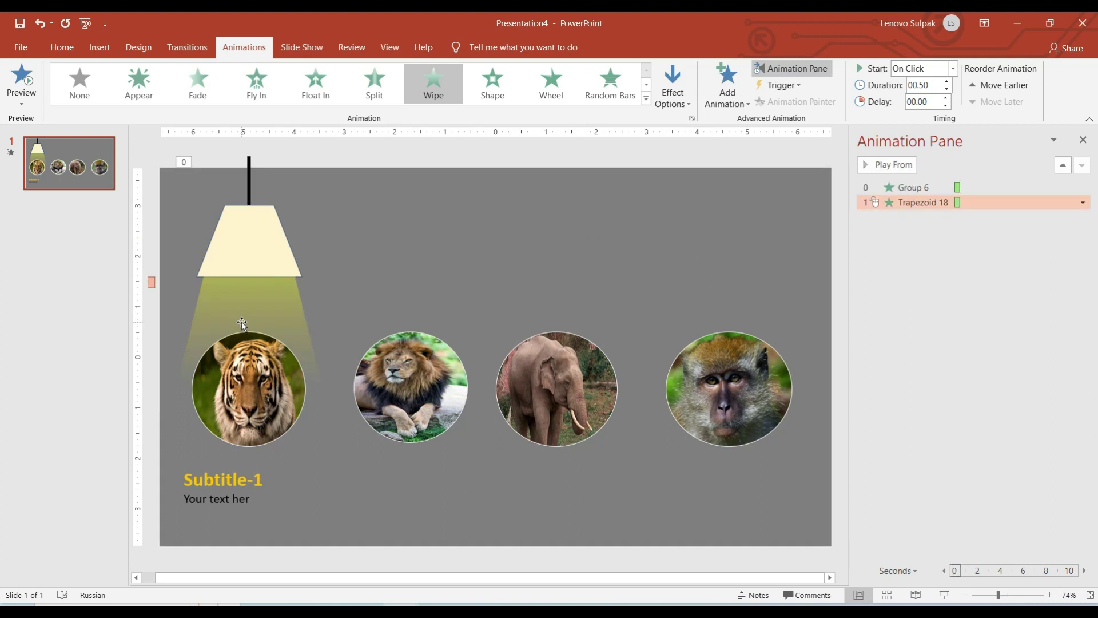
left_click(928, 143)
left_click(952, 69)
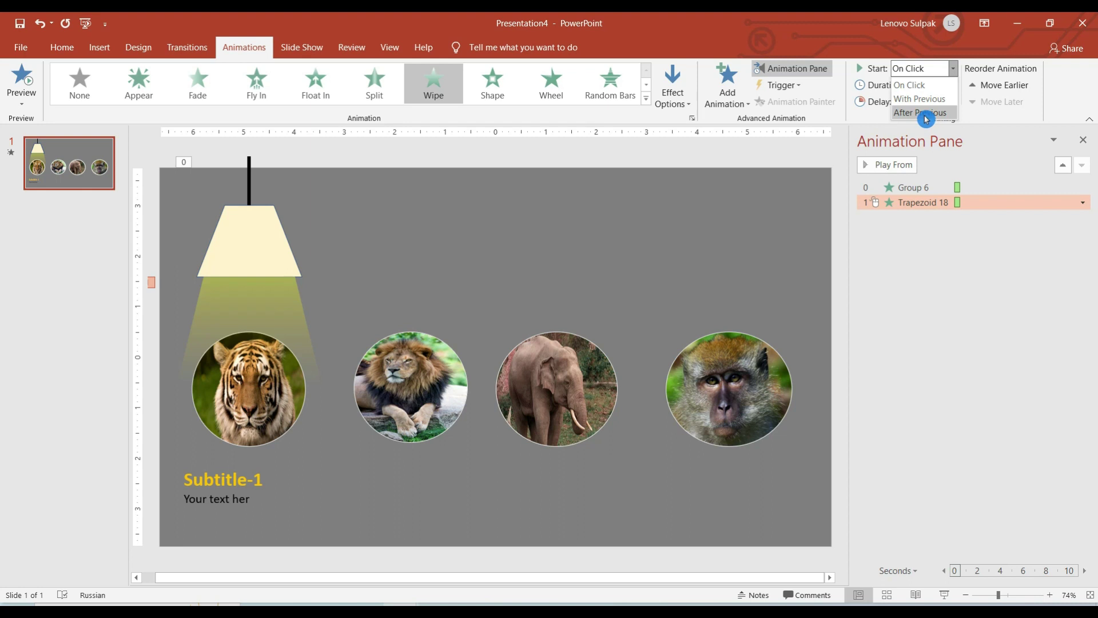
left_click(926, 112)
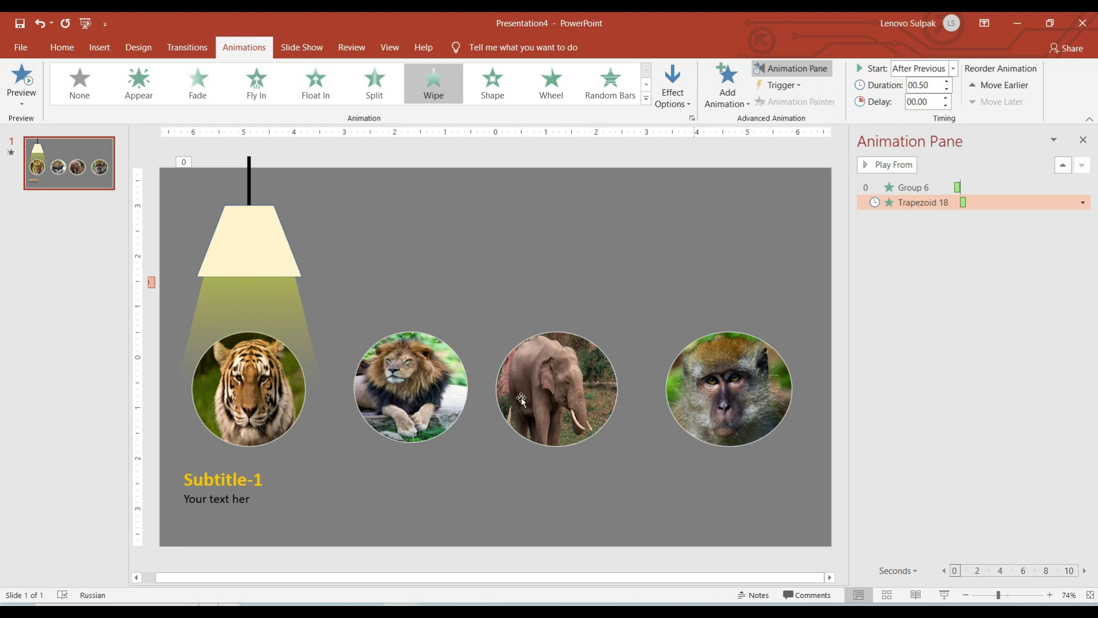
left_click(934, 88)
Give the Subtitle-1 text box a Fade entrance After Previous, then preview the slide show
left_click(220, 502)
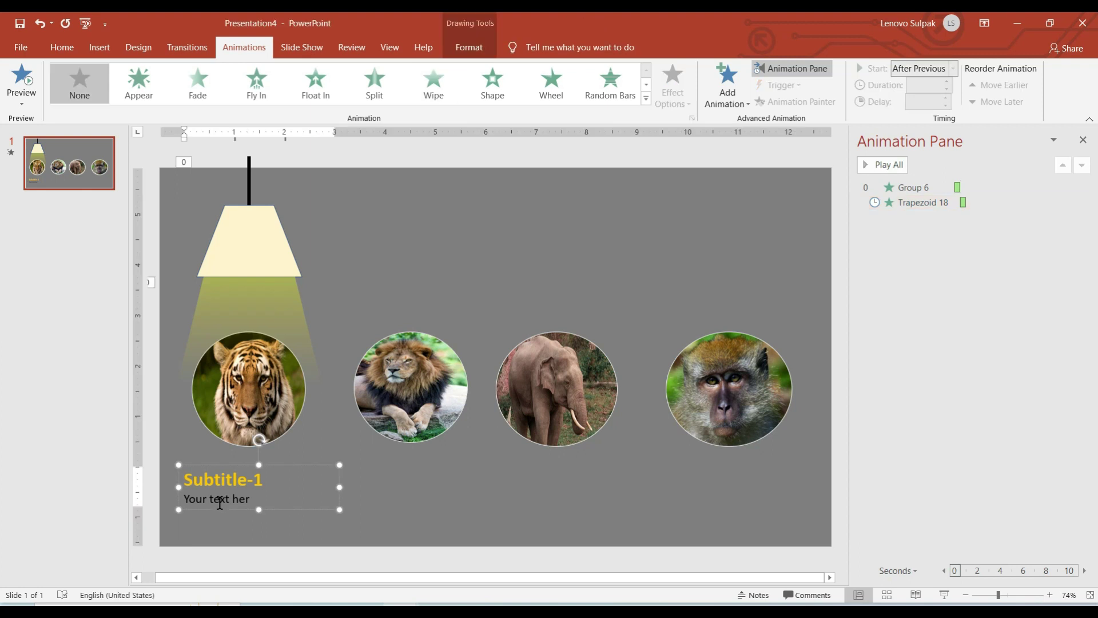
left_click(322, 465)
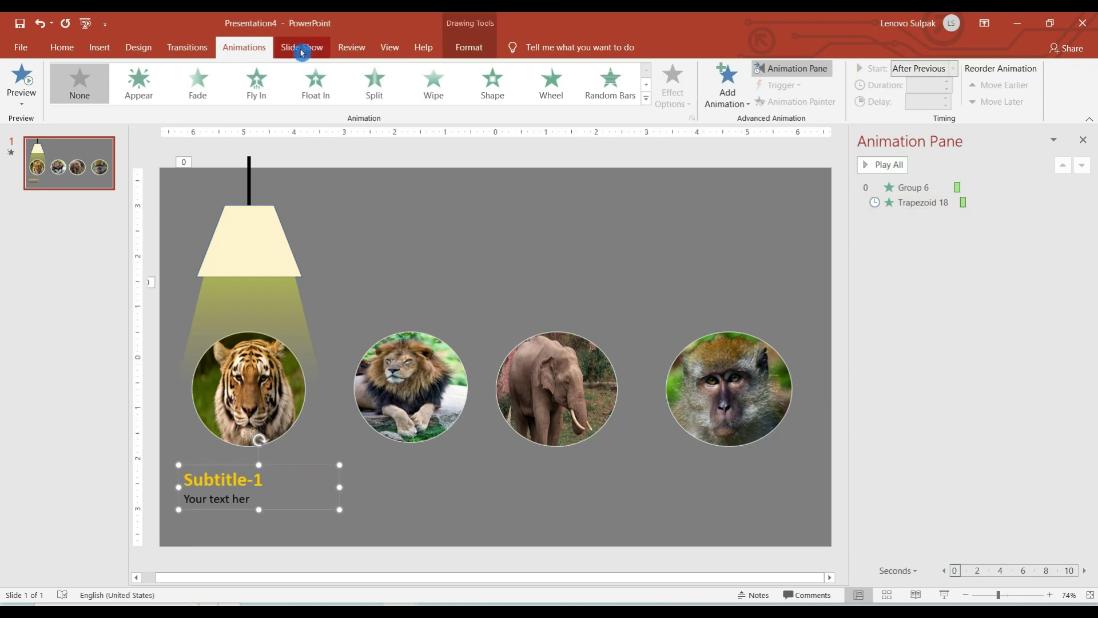
left_click(207, 90)
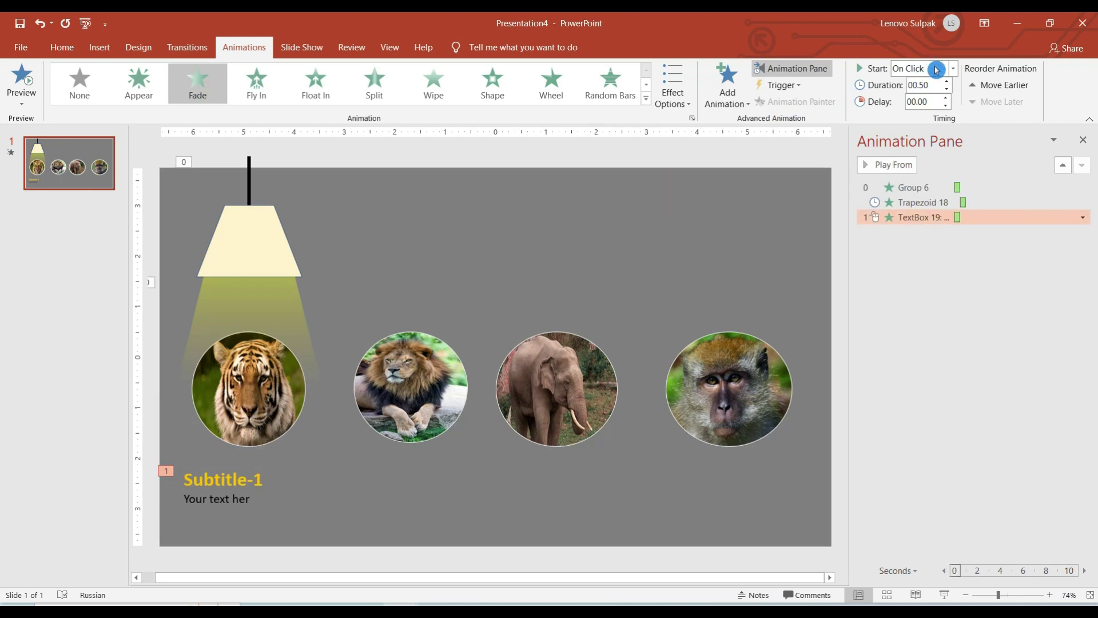
left_click(953, 68)
left_click(920, 113)
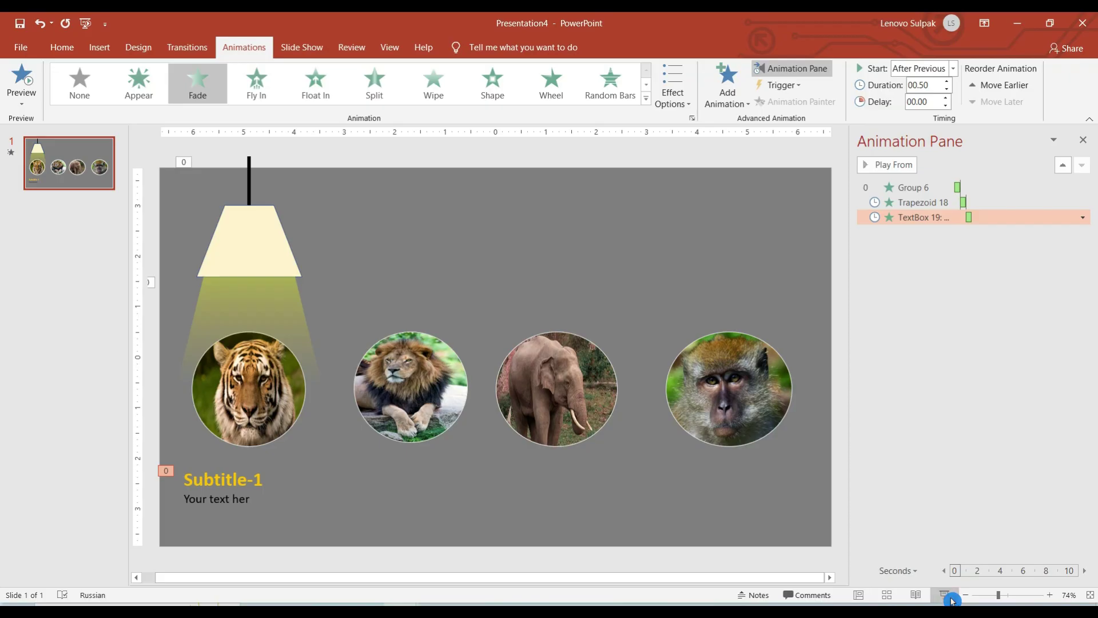
left_click(944, 595)
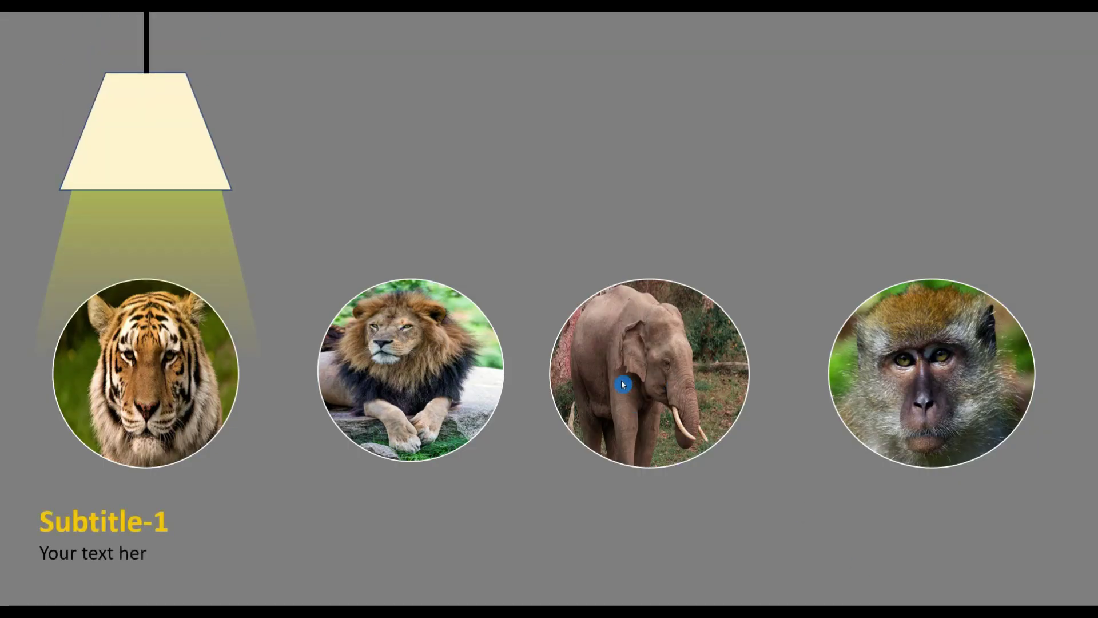
key("Escape")
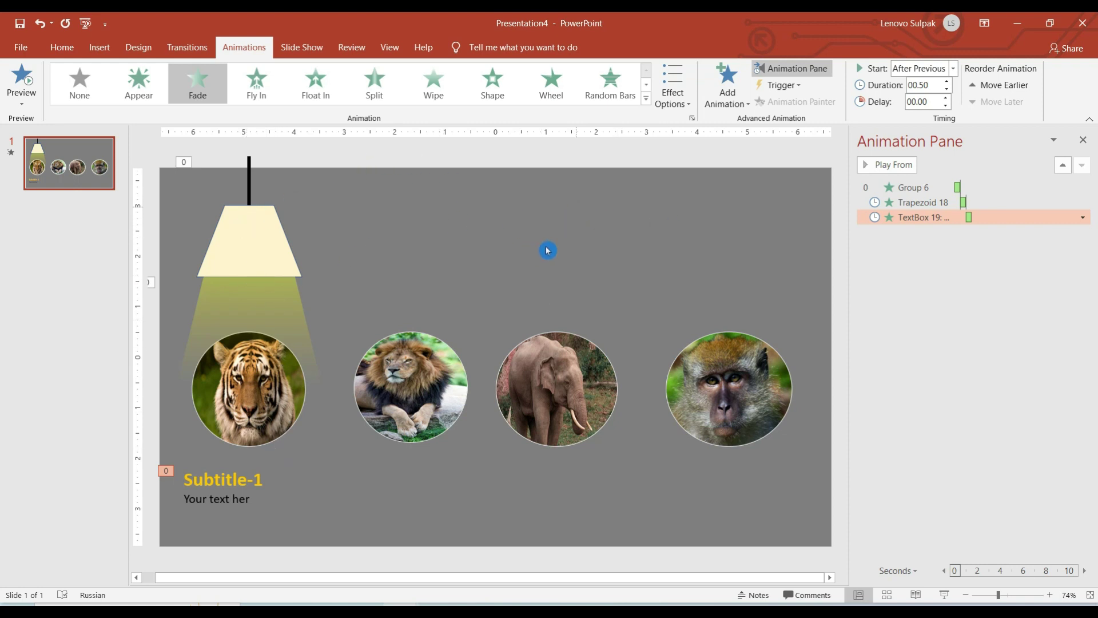
Select the lamp group, beam and Subtitle-1 box and Ctrl-drag copies over the other animal photos
left_click(262, 214)
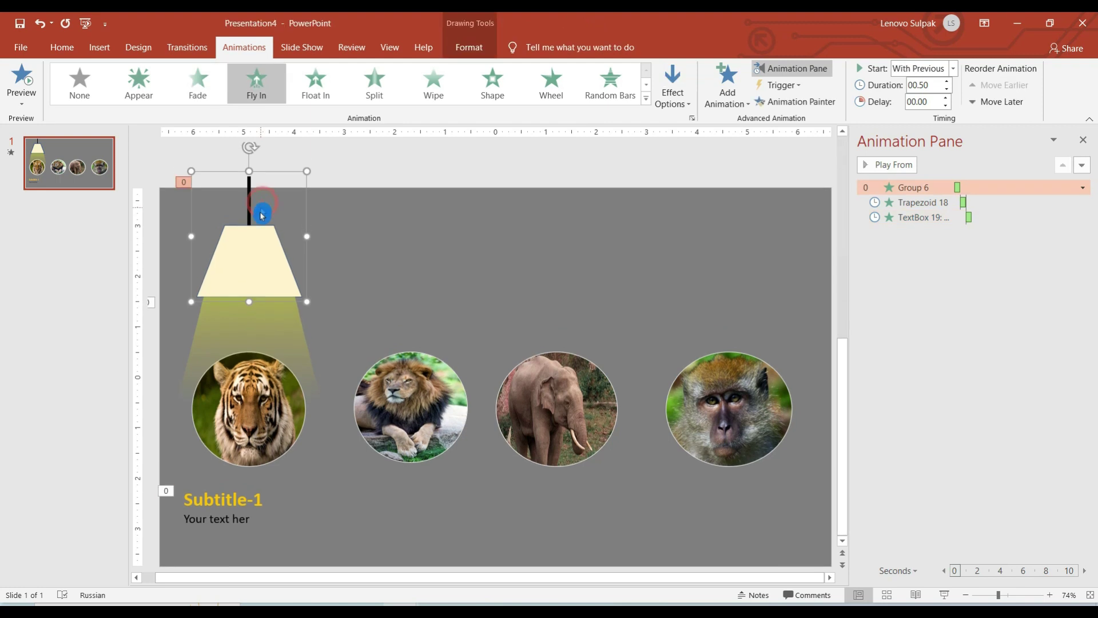
left_click(234, 337, "shift")
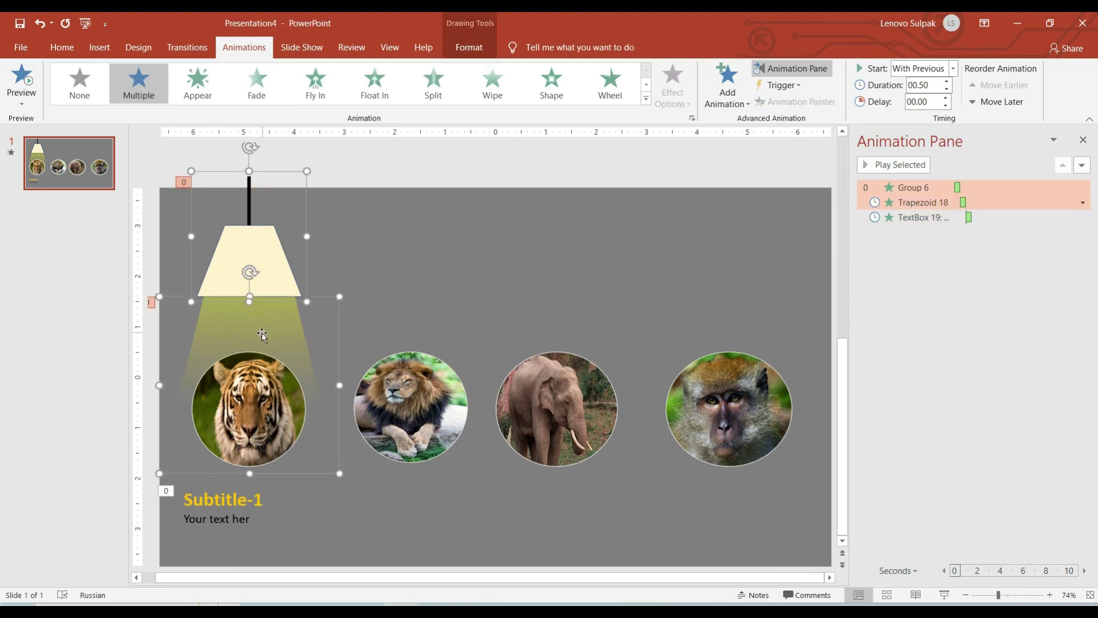
left_click(209, 495, "shift")
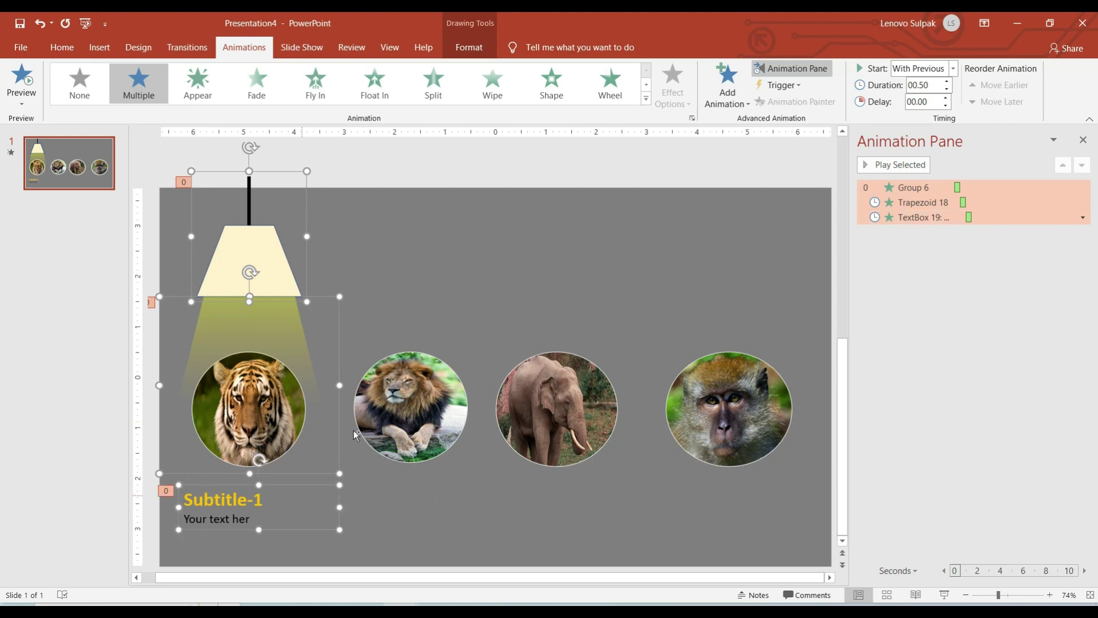
mouse_move(341, 366)
left_mouse_down()
mouse_move(478, 367)
mouse_move(493, 352)
left_mouse_up()
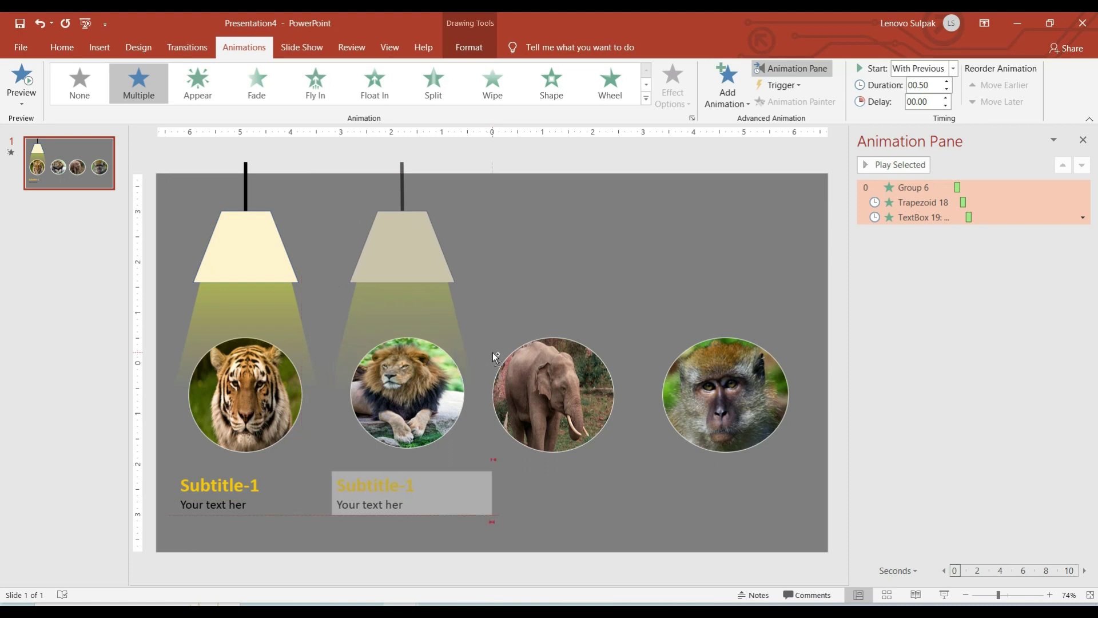
left_click_drag(493, 353, 493, 351)
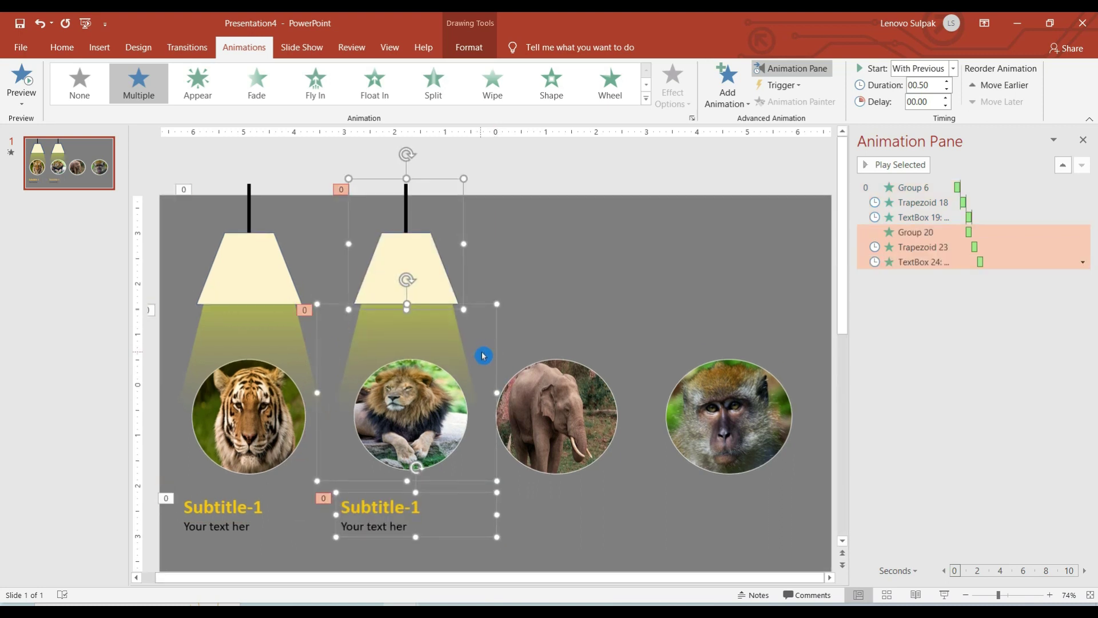
mouse_move(483, 356)
left_mouse_down()
mouse_move(629, 361)
mouse_move(639, 340)
mouse_move(805, 349)
mouse_move(809, 325)
left_mouse_up()
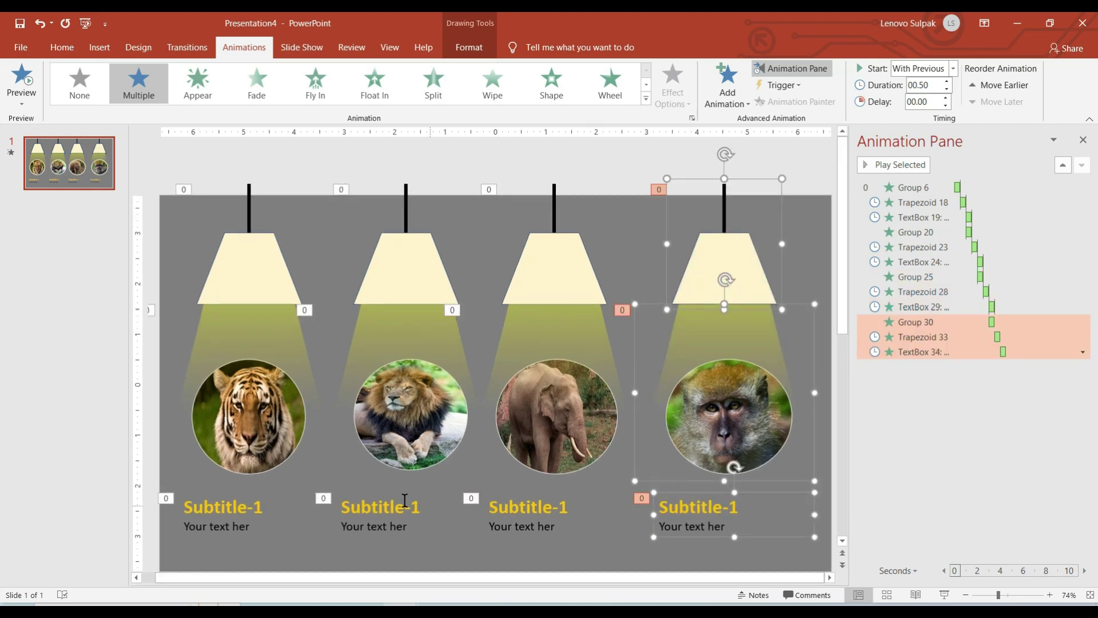
Renumber the second and third copied captions to Subtitle-2 and Subtitle-3
left_click(404, 500)
scroll(404, 500, "down", 1)
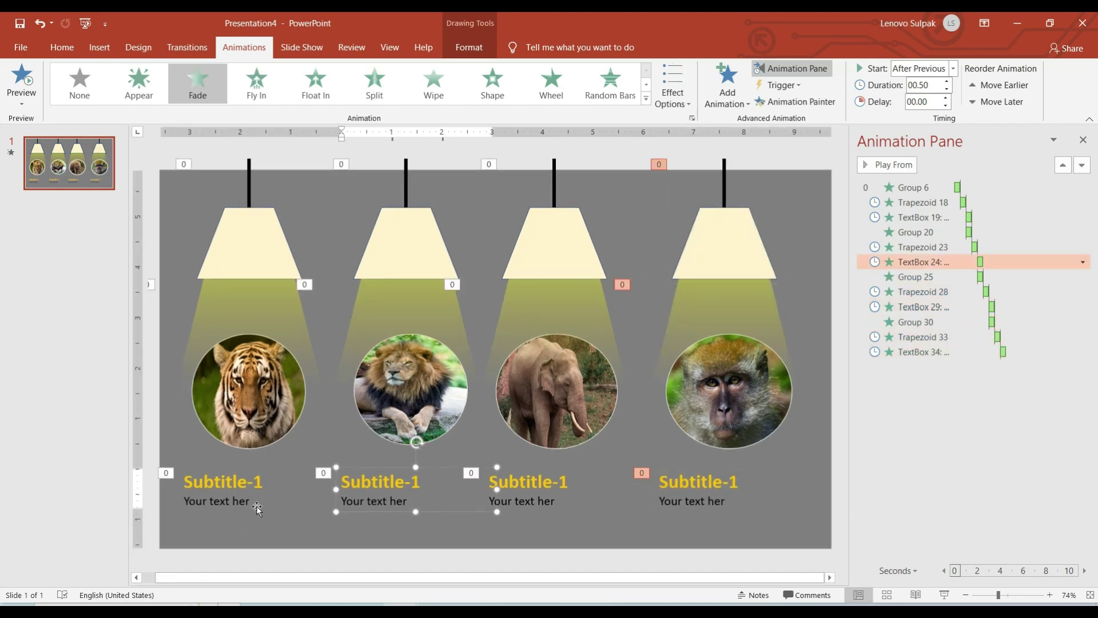
left_click(414, 474)
double_click(418, 476)
key("Escape")
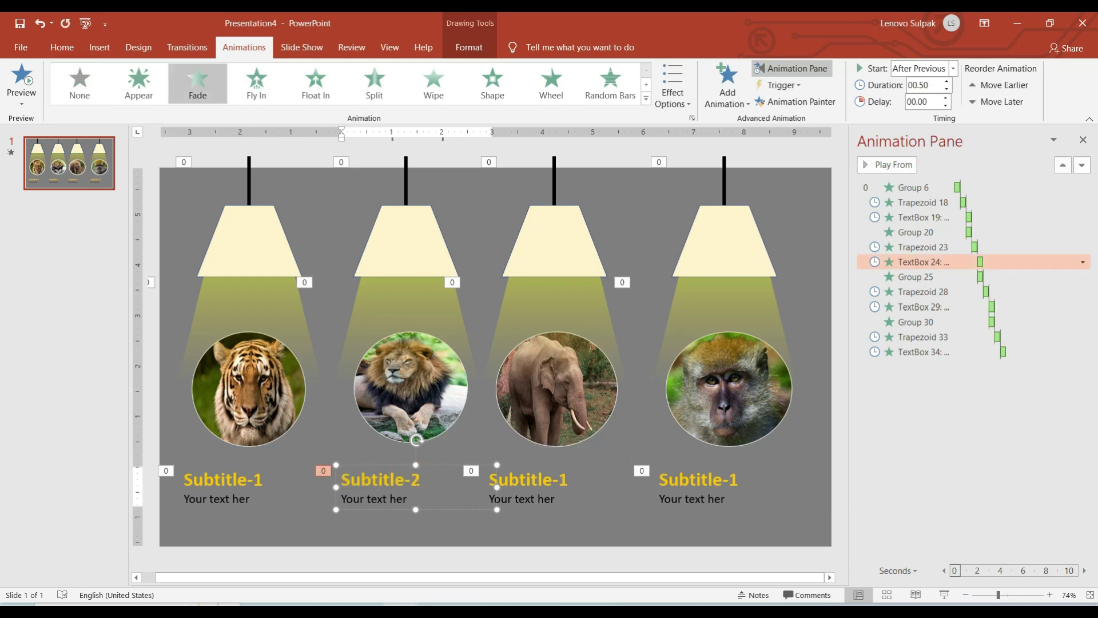
left_click(573, 477)
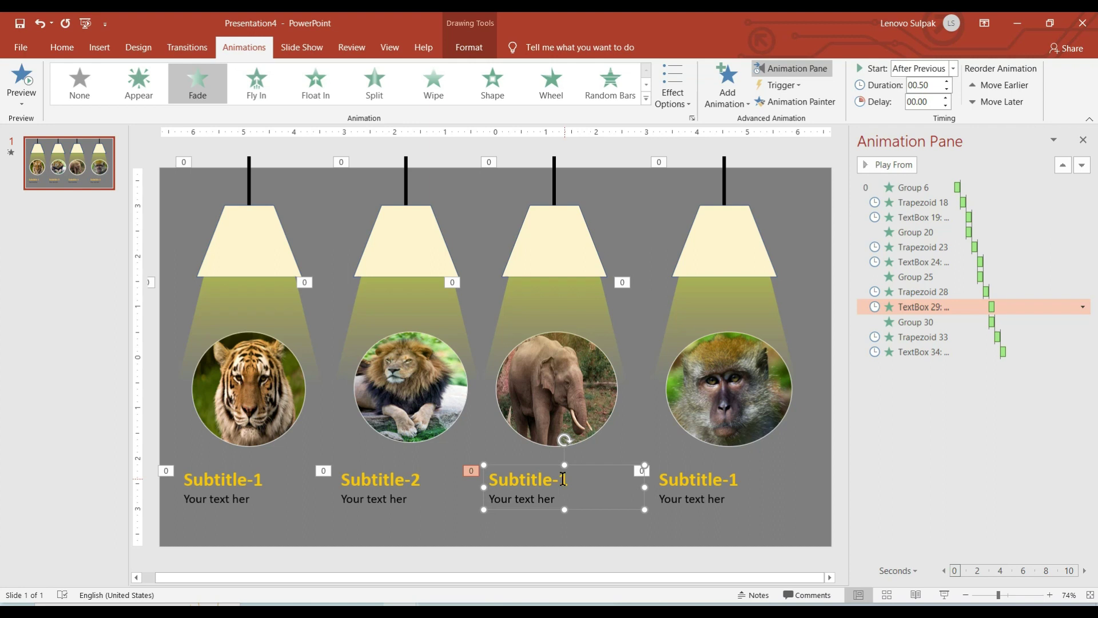
triple_click(562, 478)
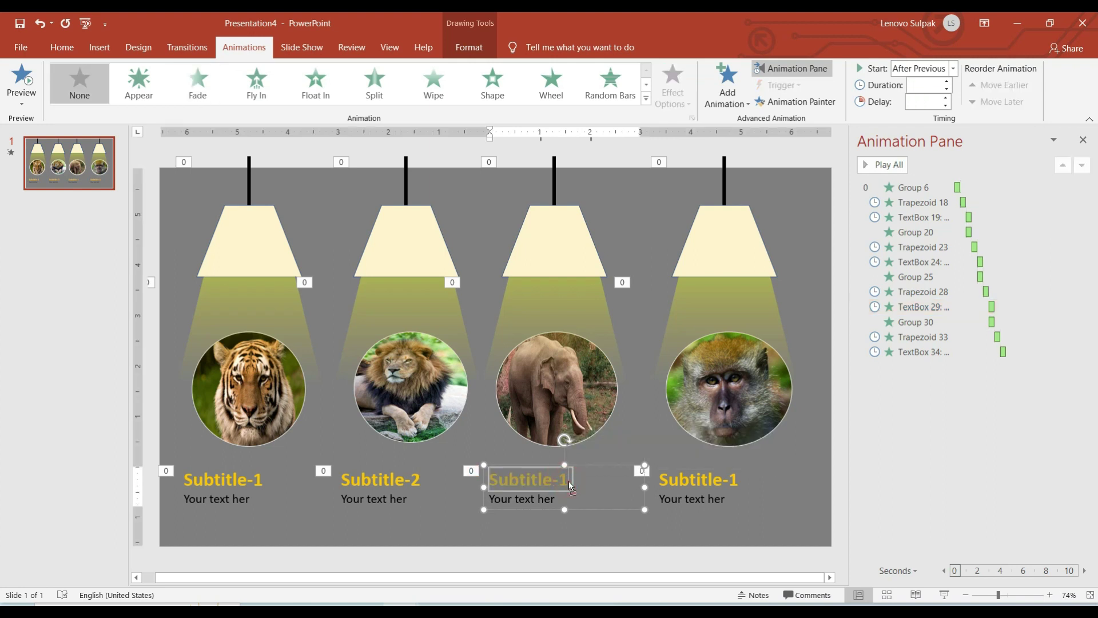
type("3")
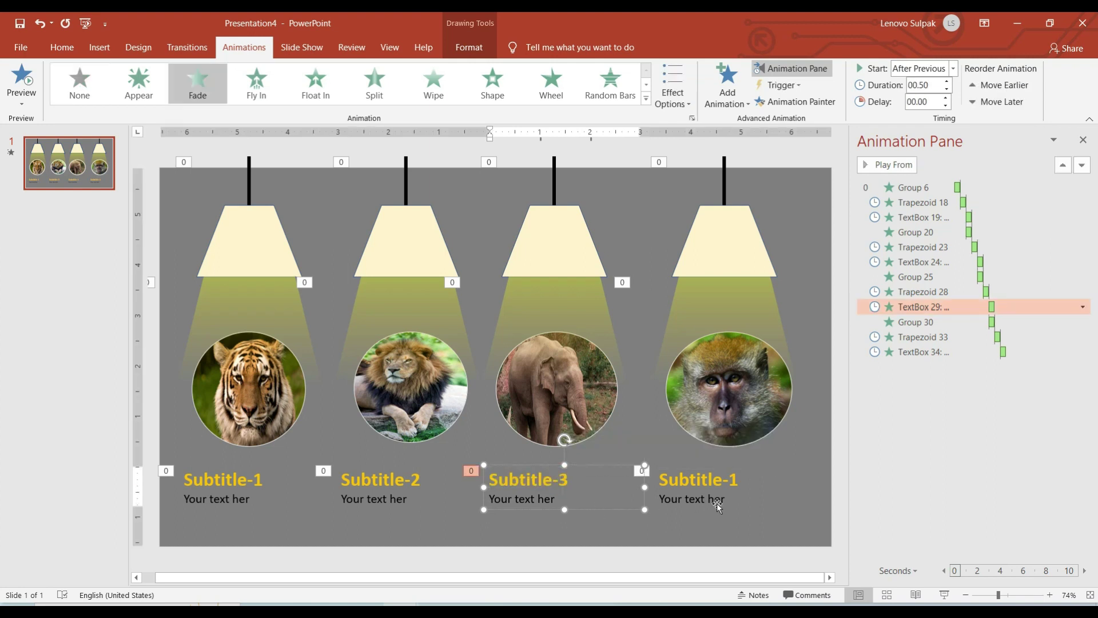
Change the fourth caption to Subtitle-4 and put 'Your text her' back on its own line
left_click(730, 478)
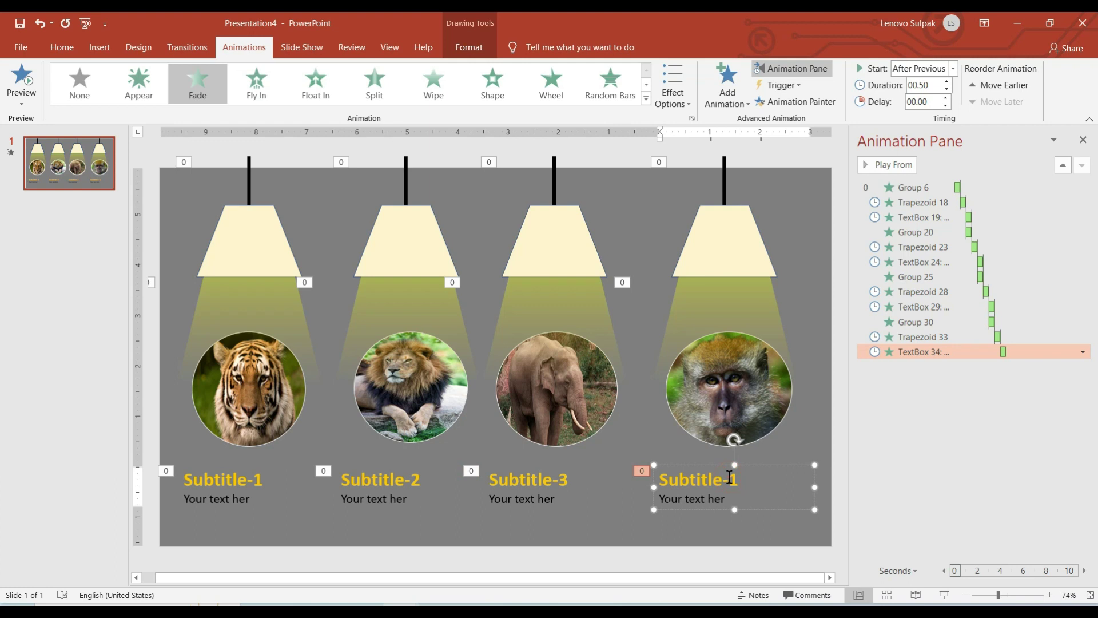
type("4Your text")
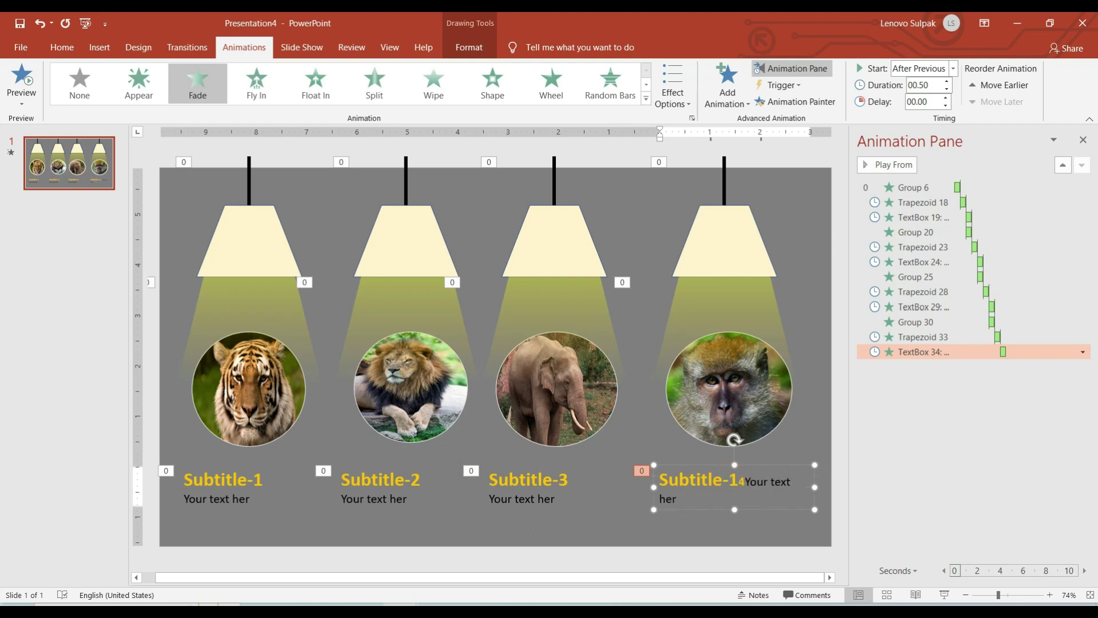
key("BackSpace")
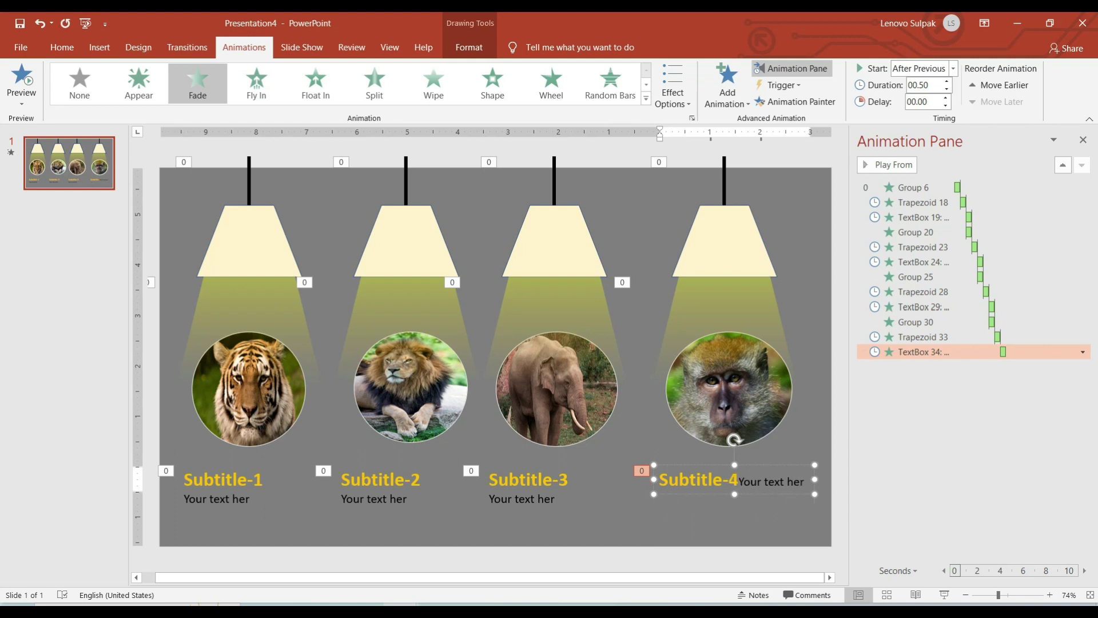
key("Return")
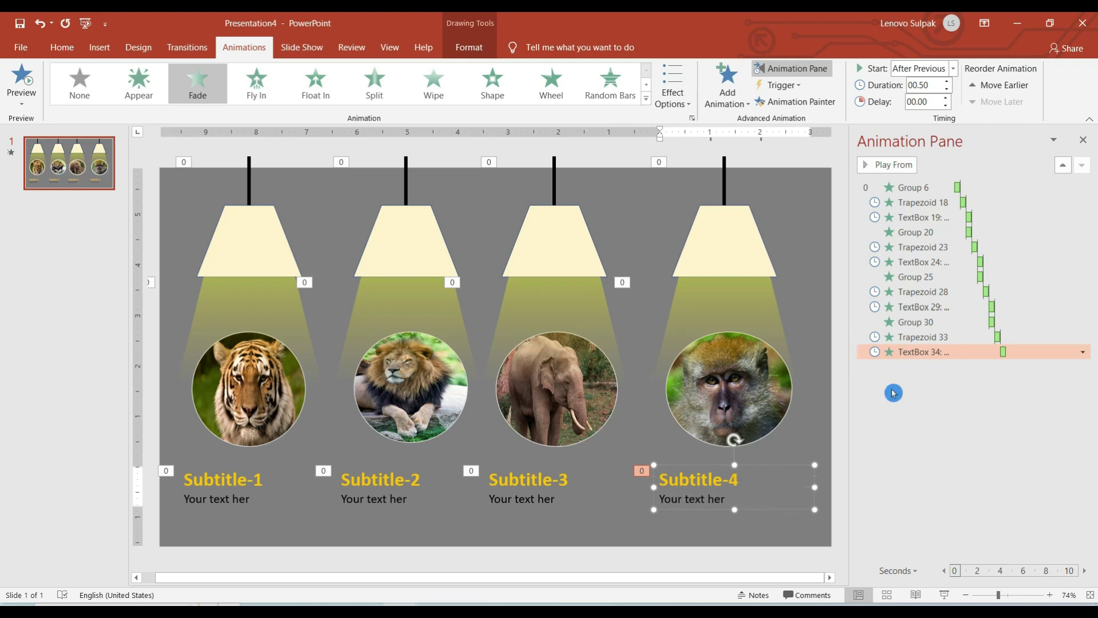
After previewing the show, set the second lamp, beam and Subtitle-2 animations to 0.65 seconds
left_click(944, 595)
left_click(400, 222)
left_click(246, 257)
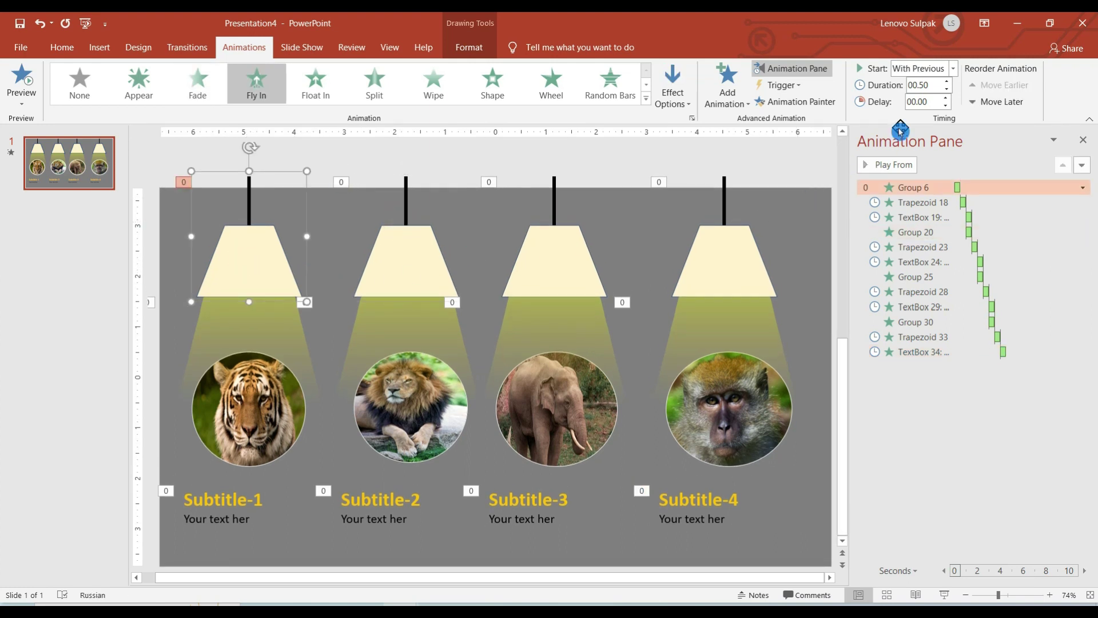
left_click(423, 257)
left_click(381, 331)
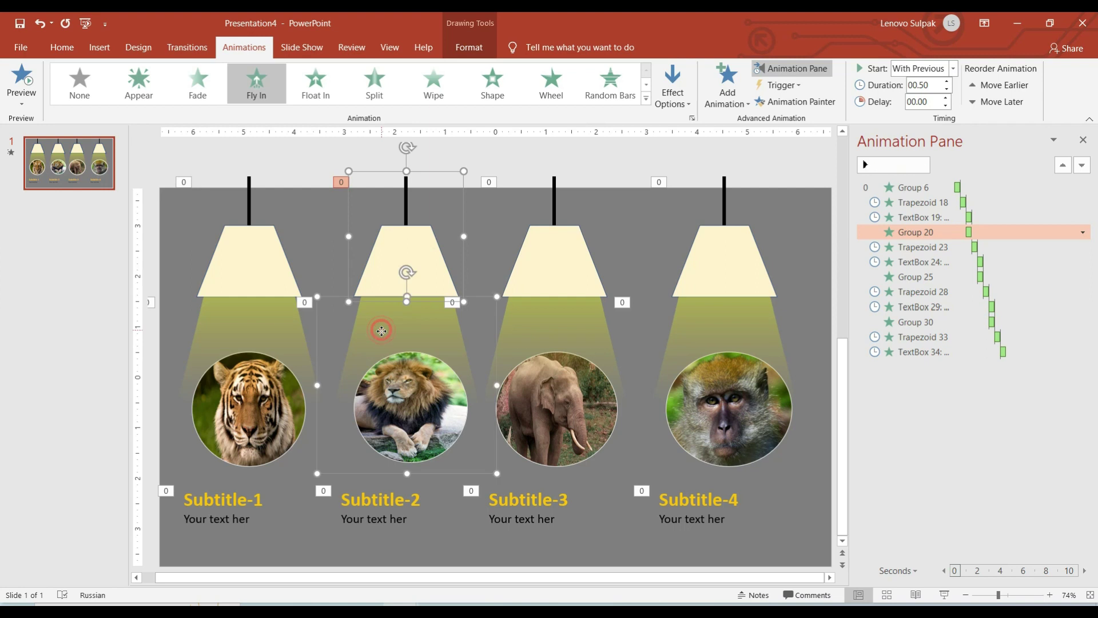
left_click(368, 518, "shift")
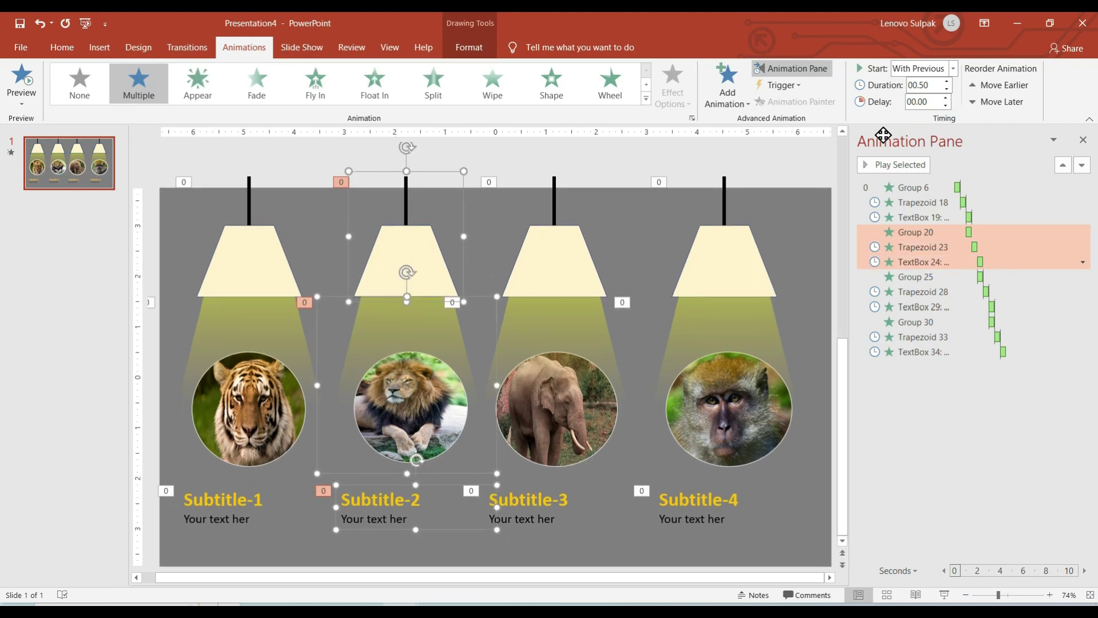
left_click(934, 85)
type("00")
key("Return")
Set the third lamp, beam and Subtitle-3 animations to 0.75 seconds
left_click(563, 236)
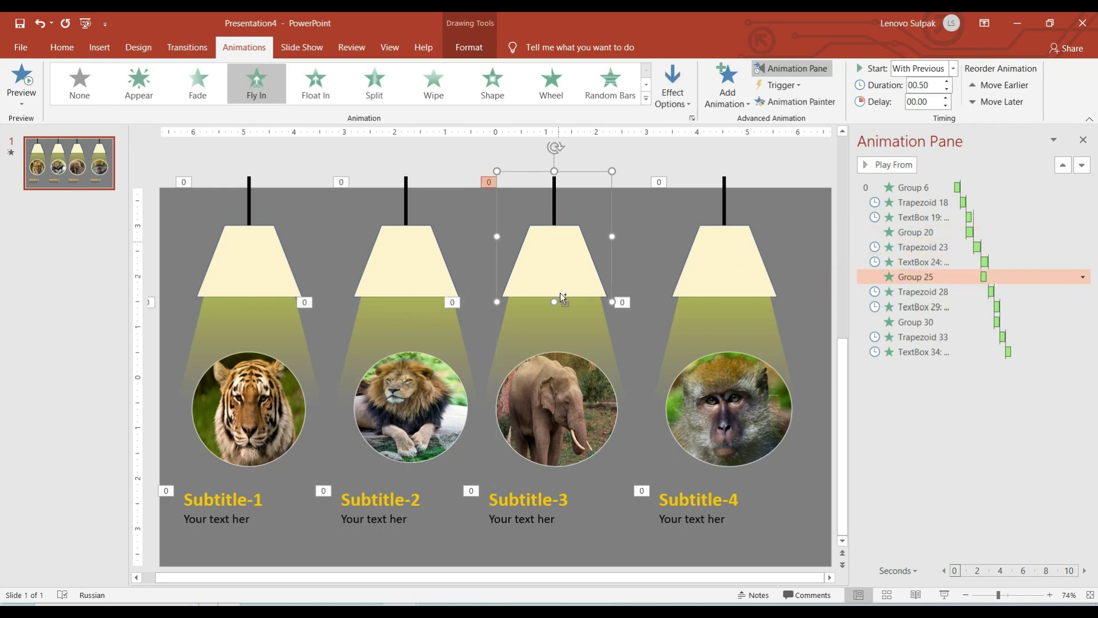
left_click(555, 326, "shift")
left_click(519, 497, "shift")
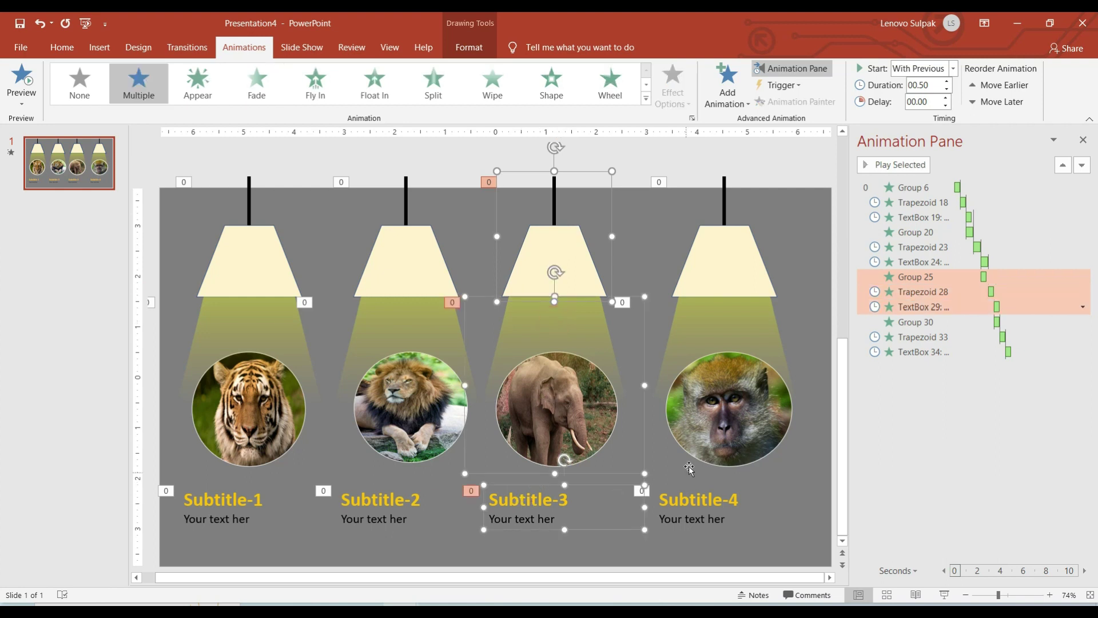
left_click(933, 84)
type("00")
key("Return")
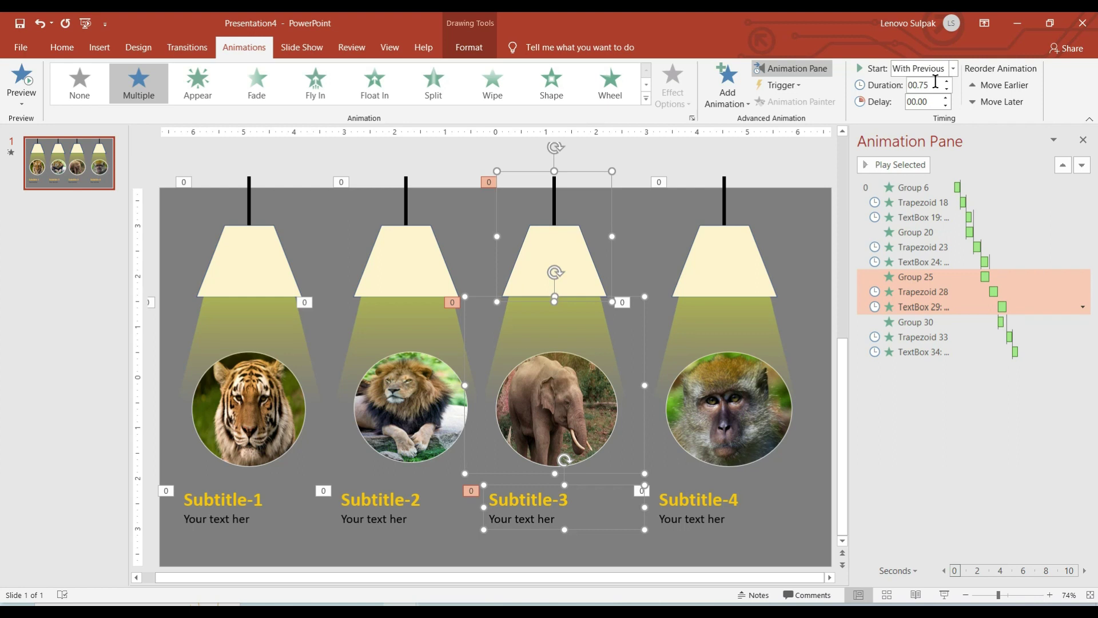
left_click(724, 198)
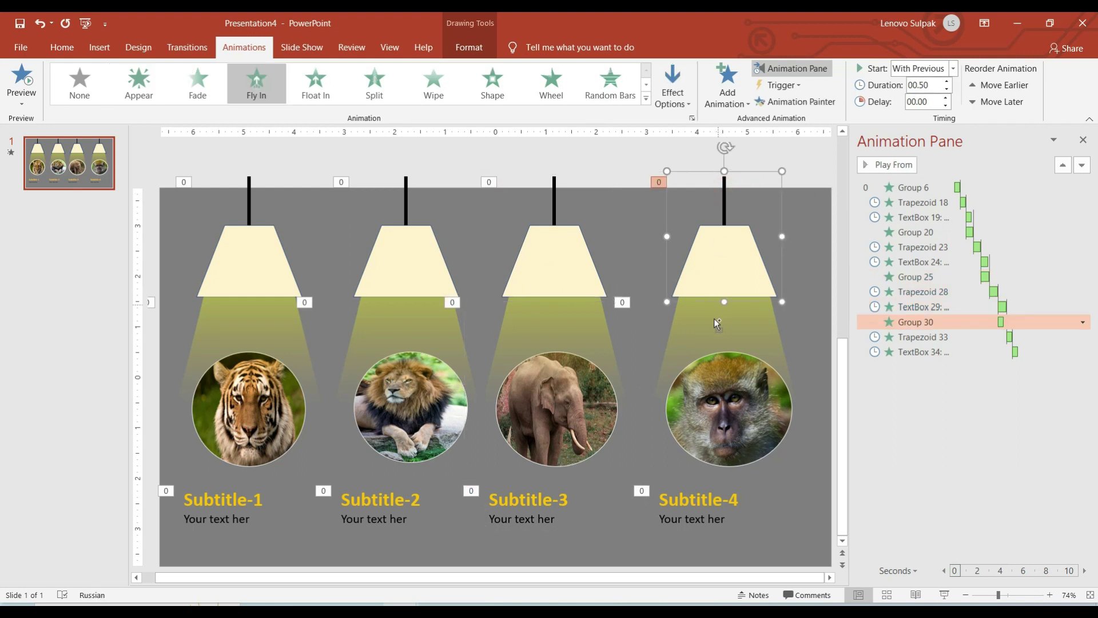
Give the fourth lamp, beam and Subtitle-4 a 0.90-second duration, then recheck the earlier sets' timings
left_click(703, 319, "shift")
left_click(762, 491, "shift")
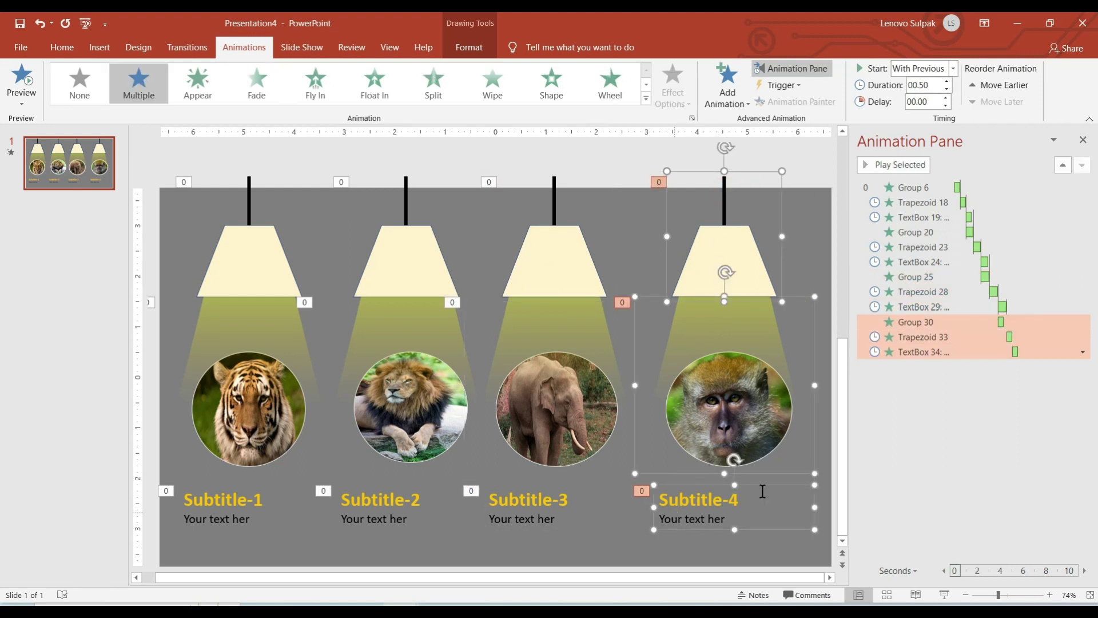
double_click(933, 87)
type("0")
left_click(540, 284)
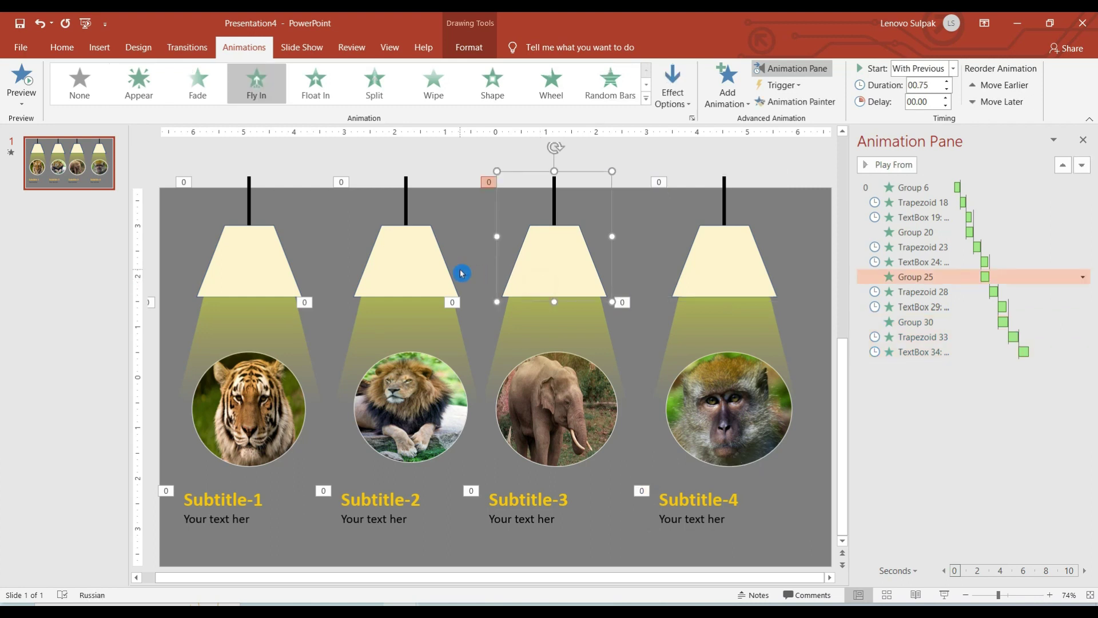
left_click(405, 273)
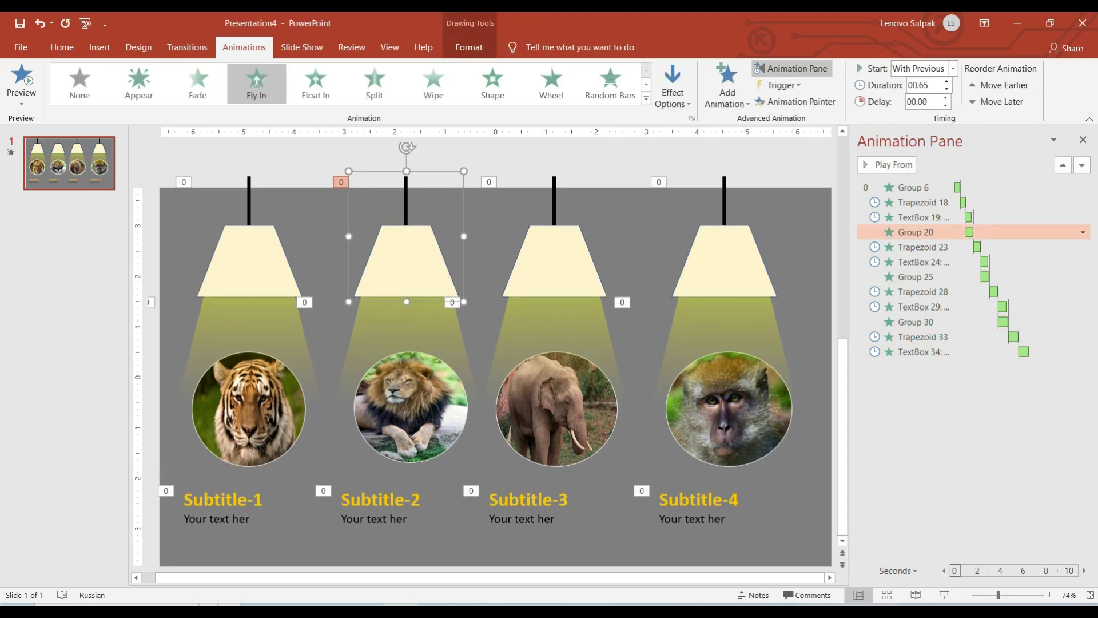
Run the slide show from the status bar to watch the lamps light up in sequence
left_click(944, 595)
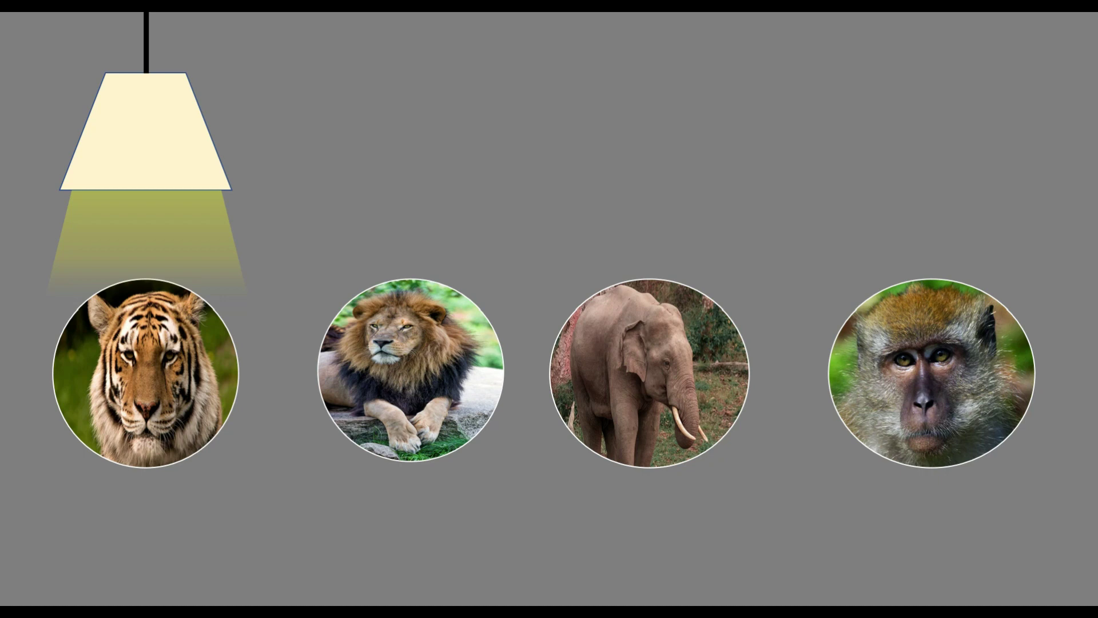